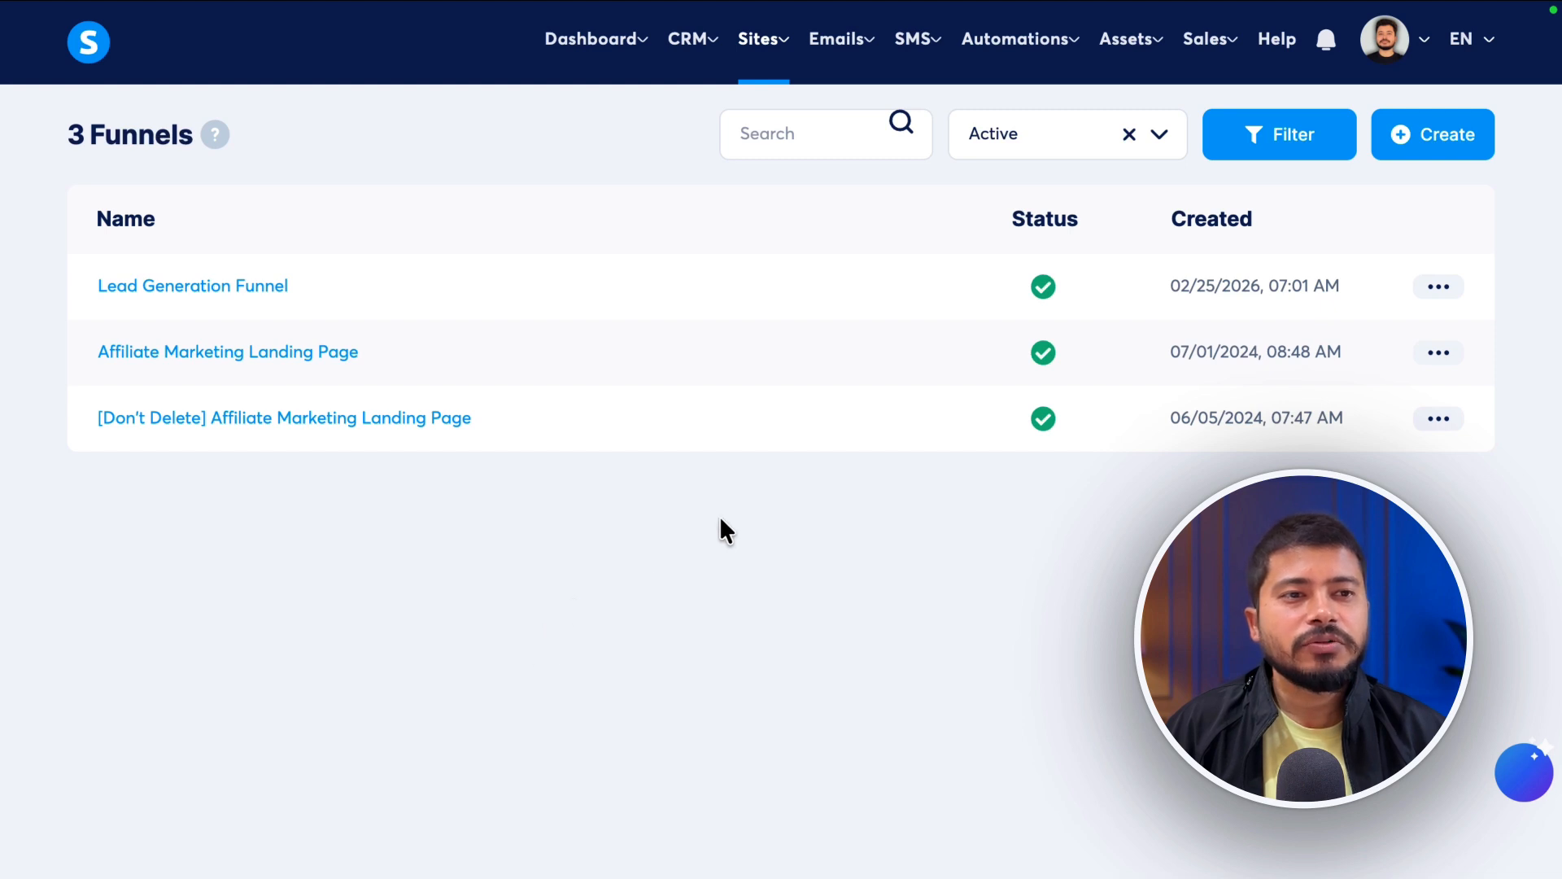
- From the Communities list, start a new community named Content Creator Accelerator
mouse_move(1162, 36)
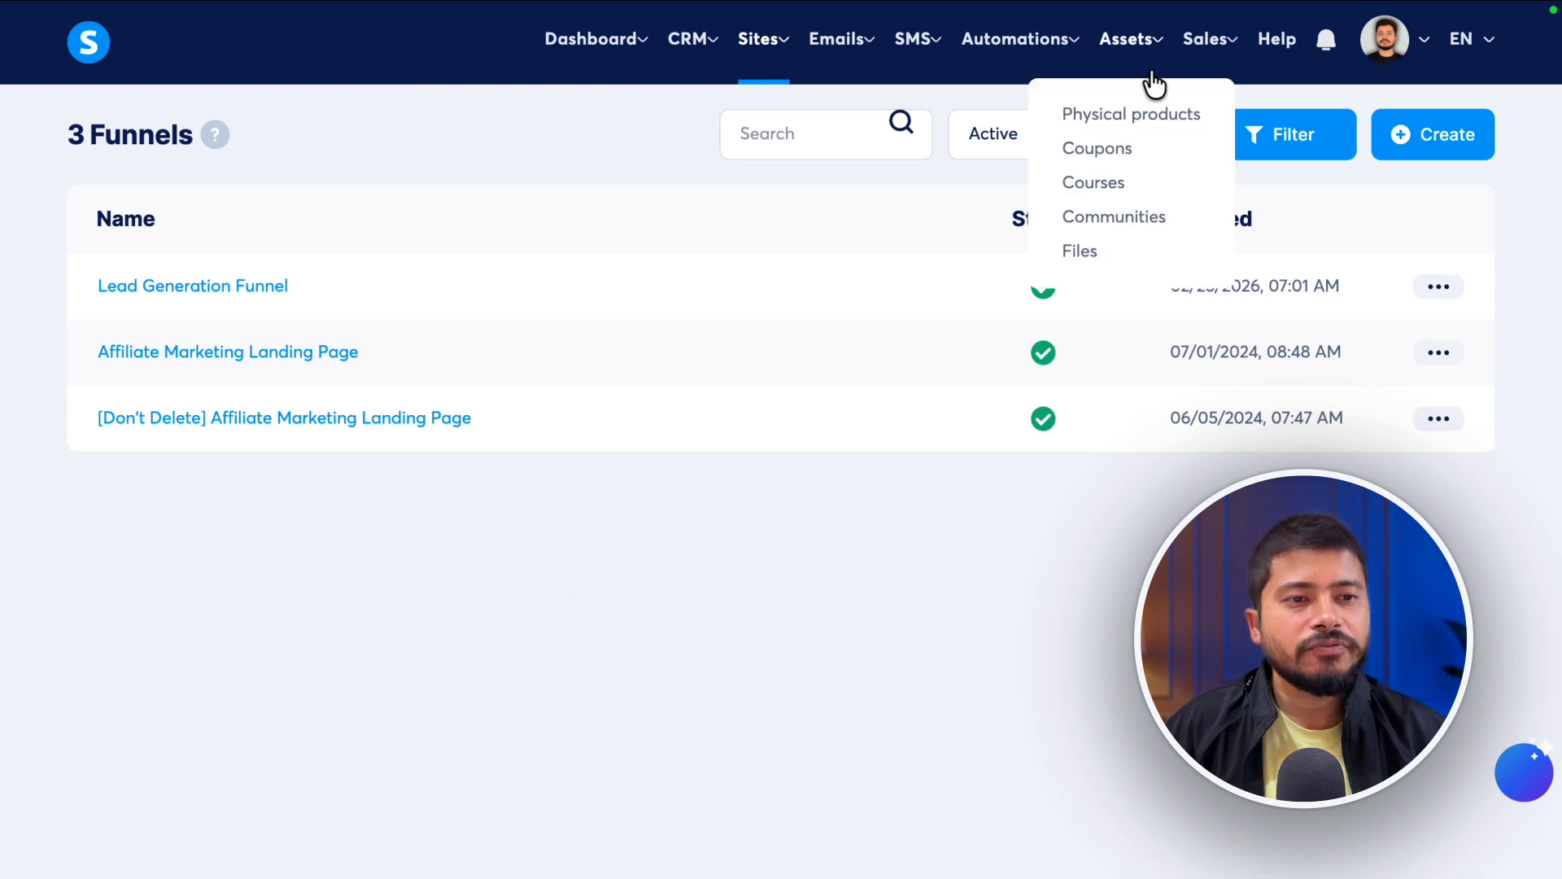
left_click(1103, 216)
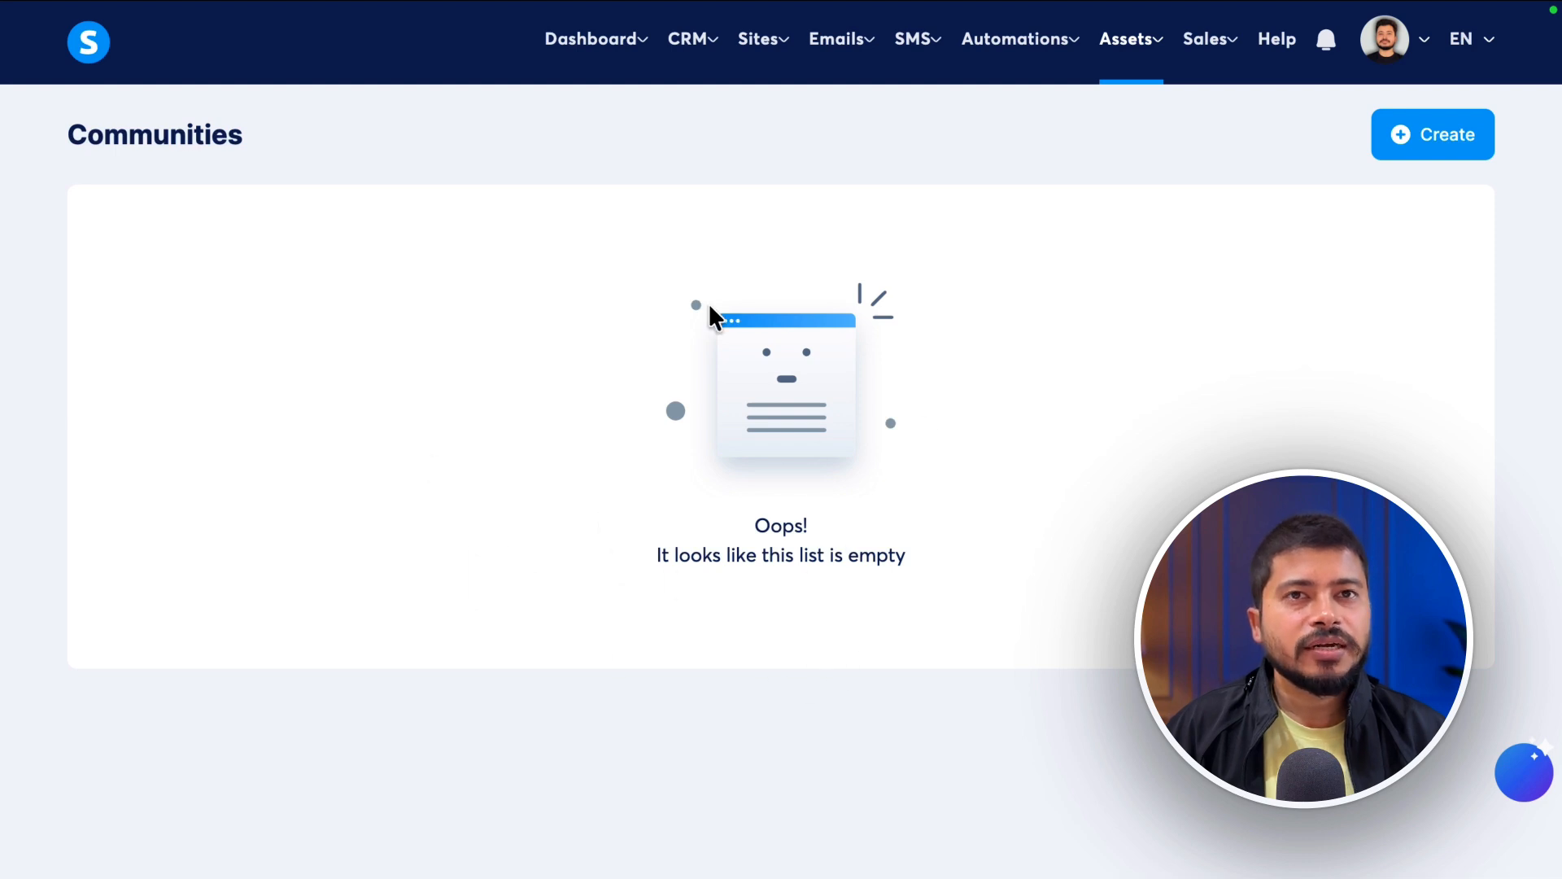
left_click(1442, 135)
left_click(484, 308)
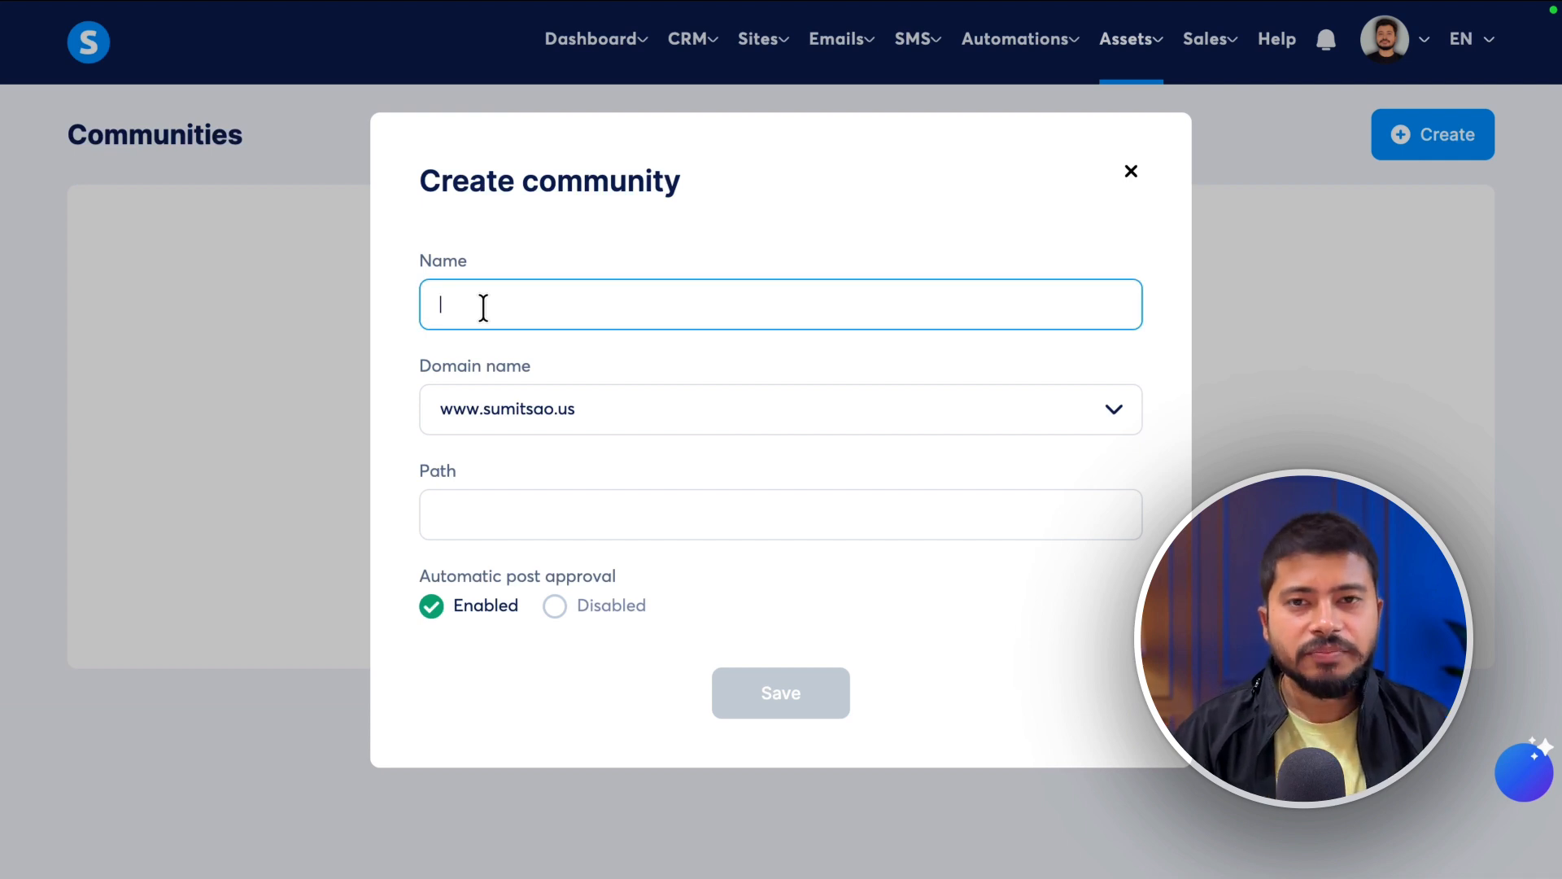
type("COn")
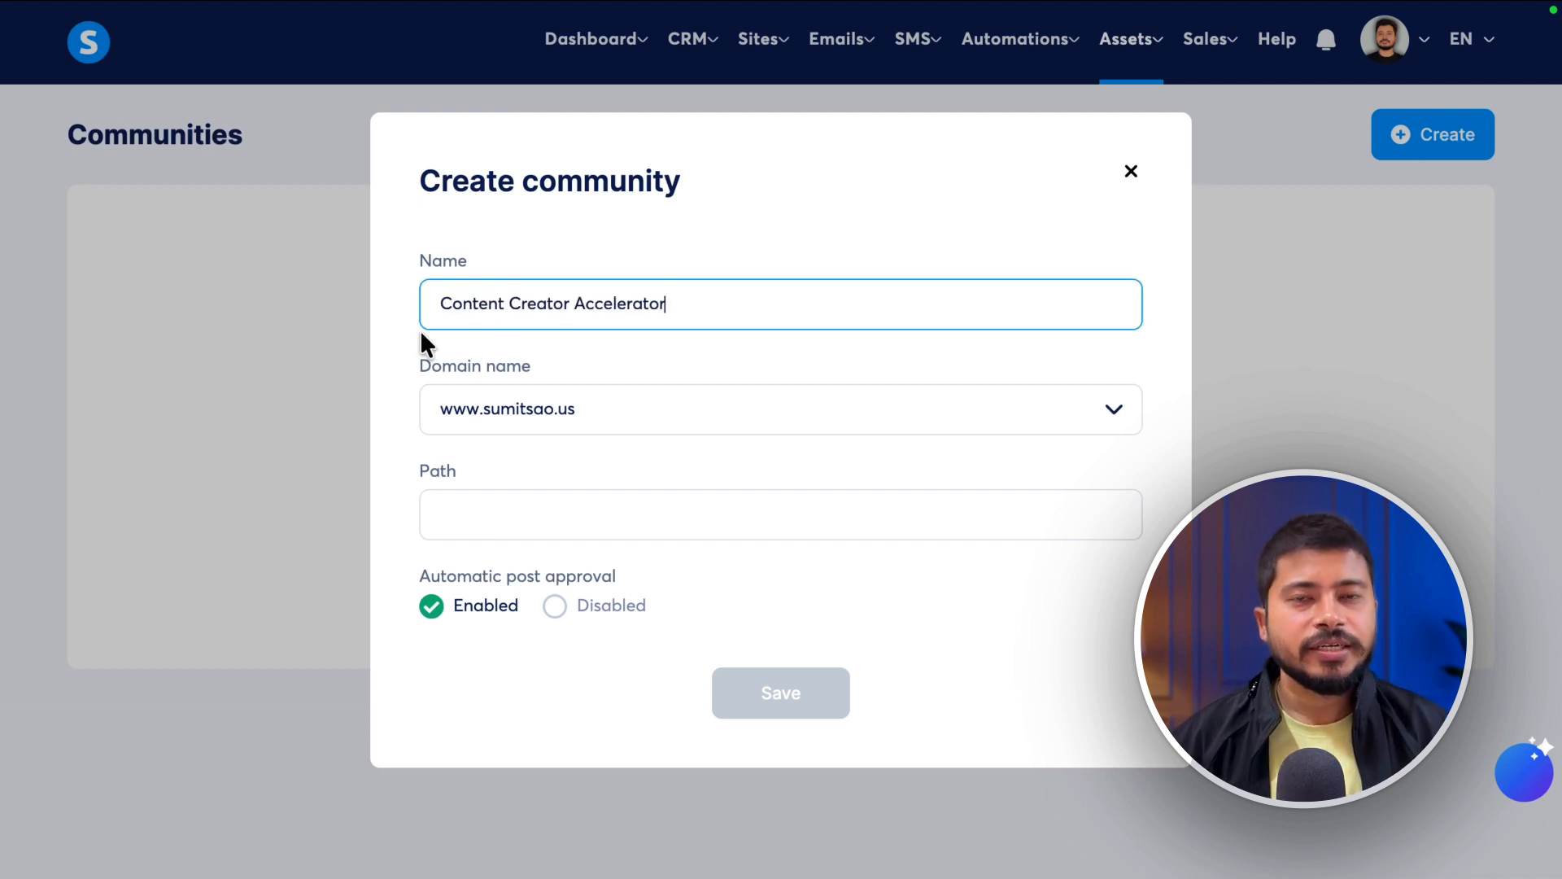
left_click(400, 387)
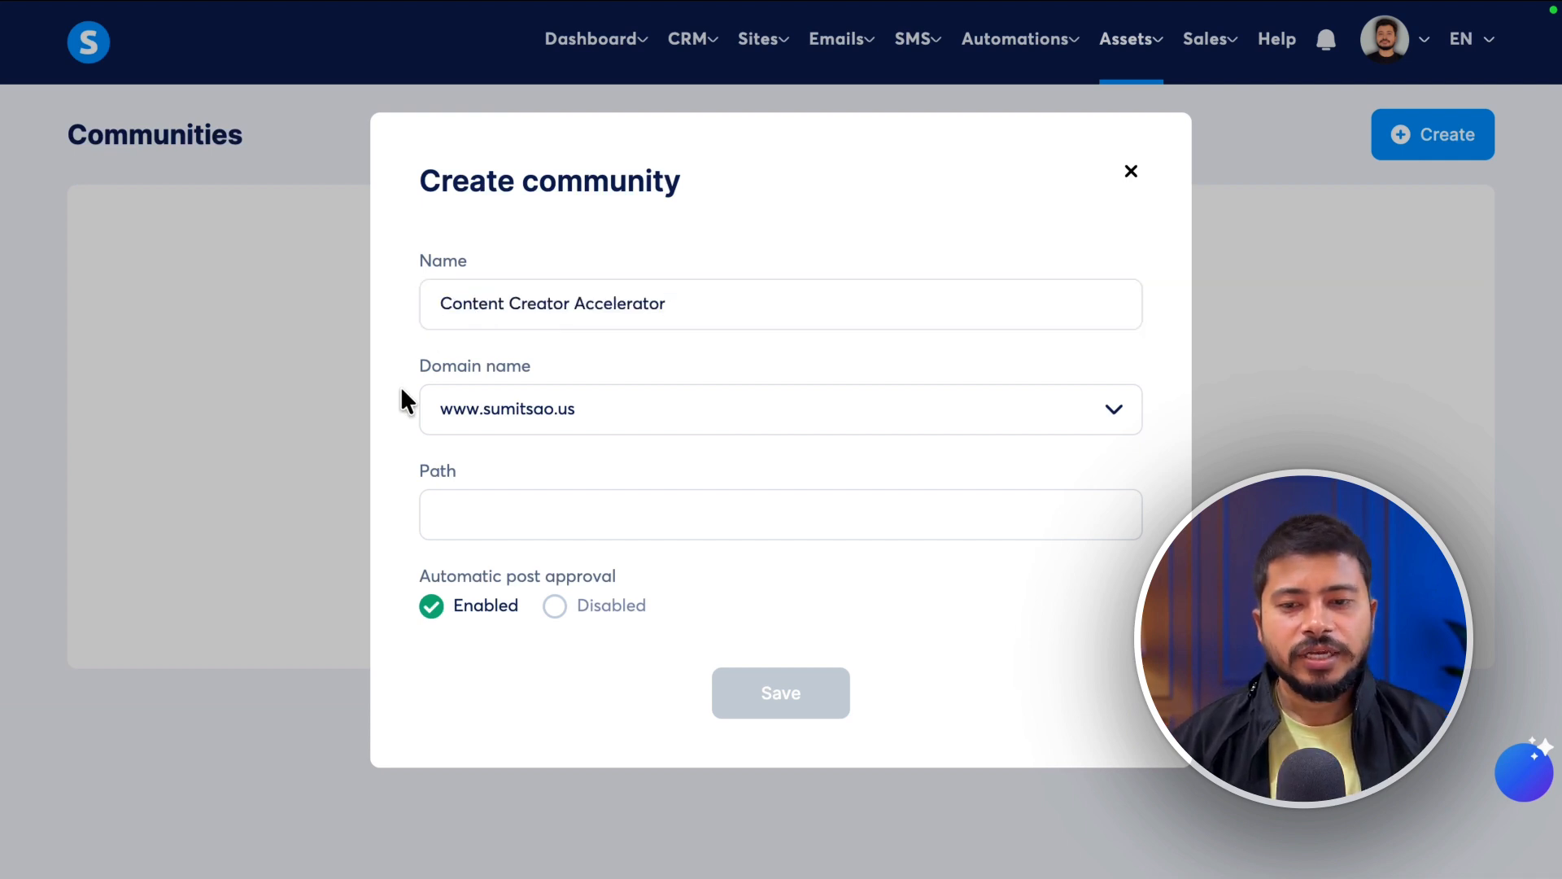
left_click(533, 402)
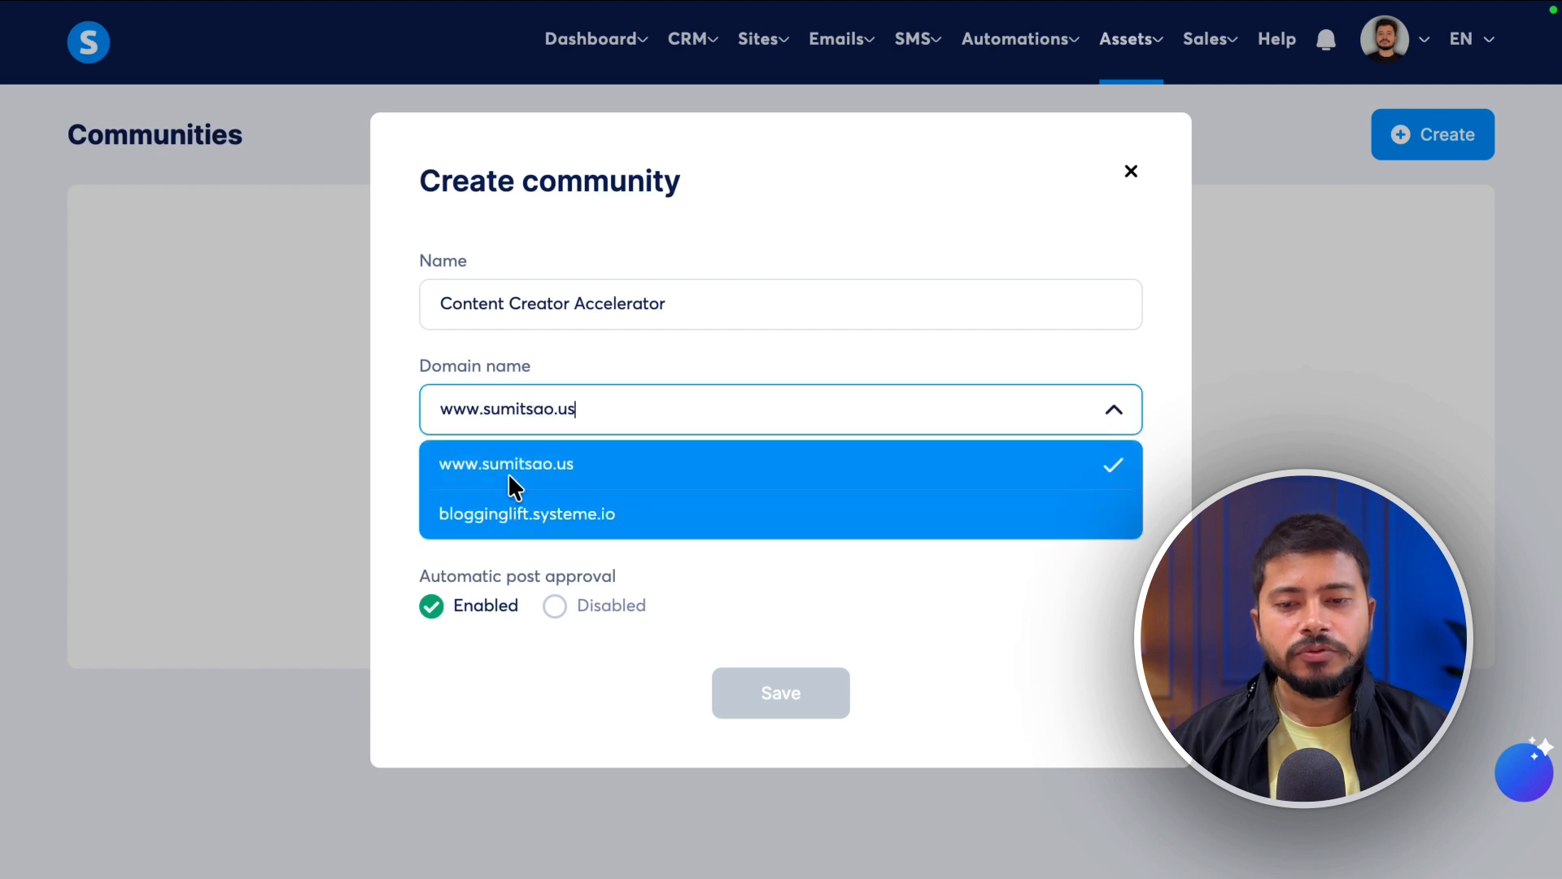
left_click(544, 526)
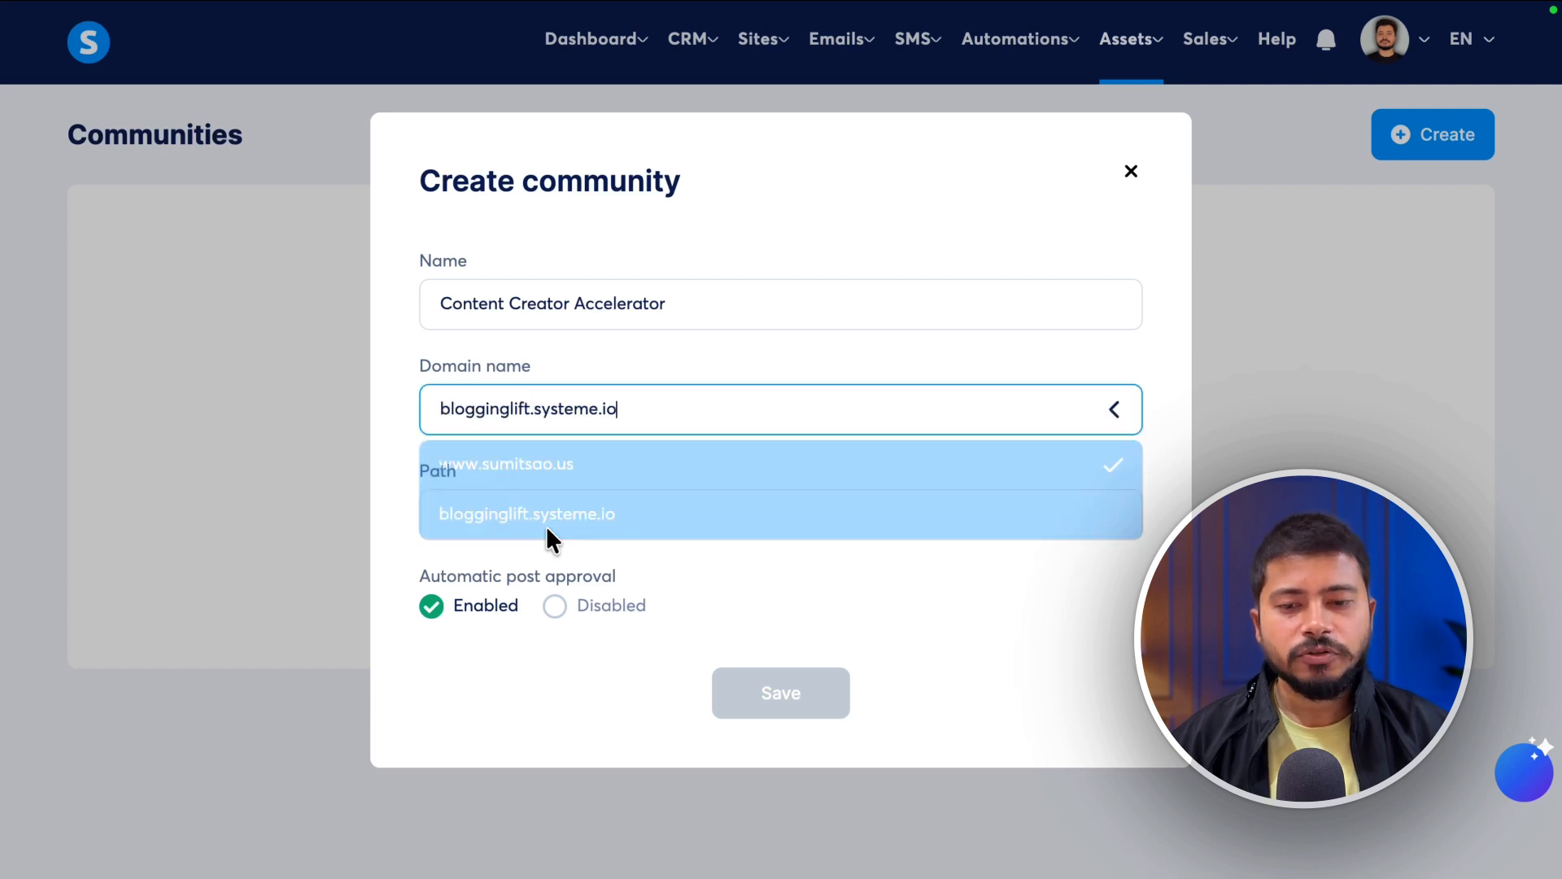
left_click(531, 418)
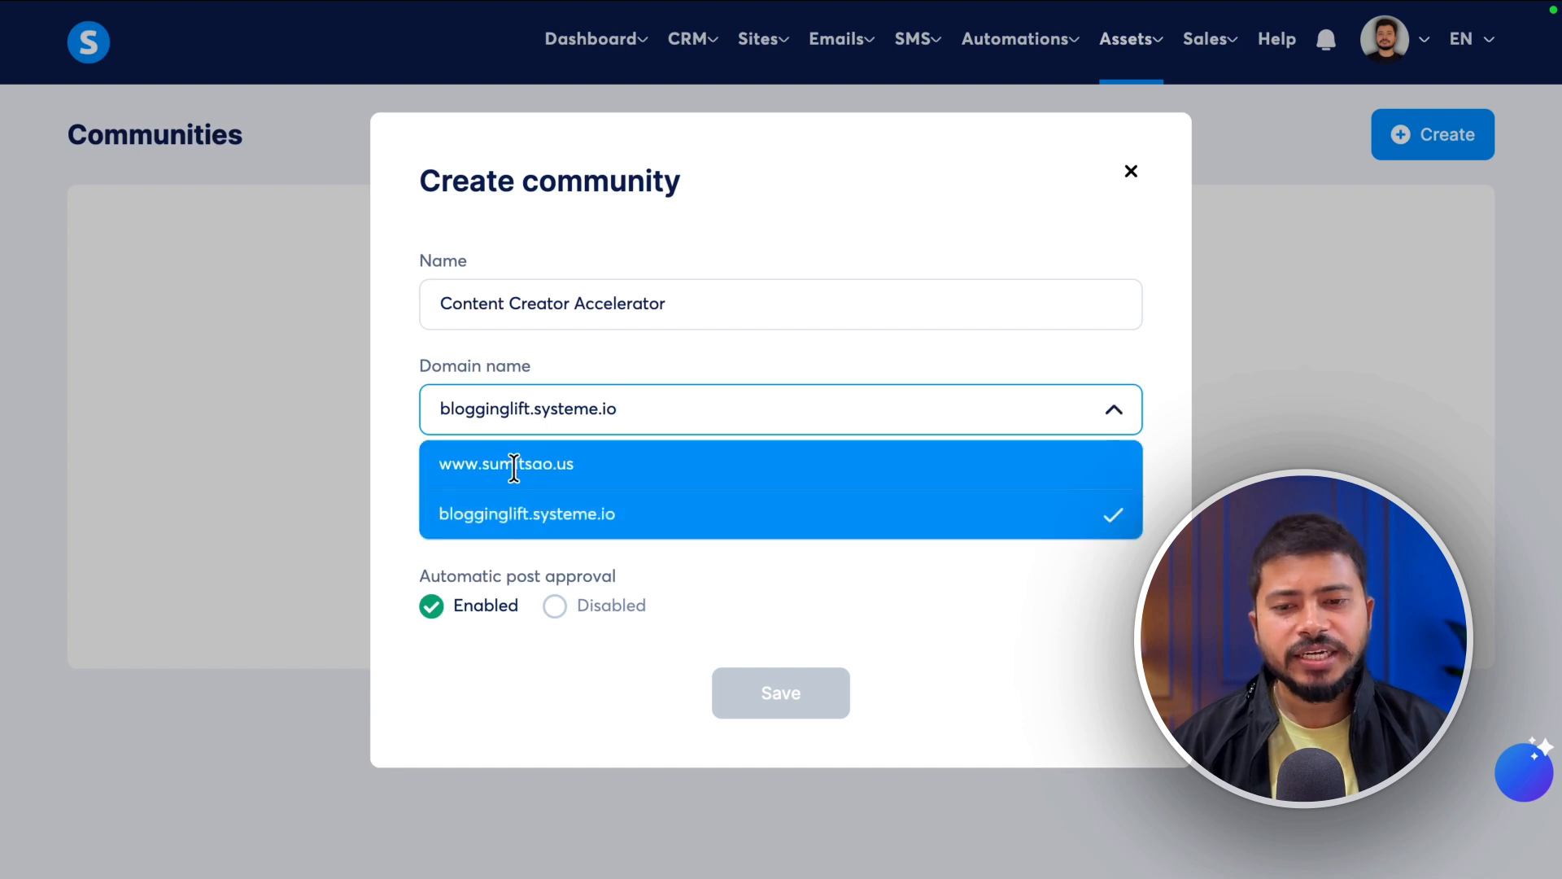
left_click(549, 467)
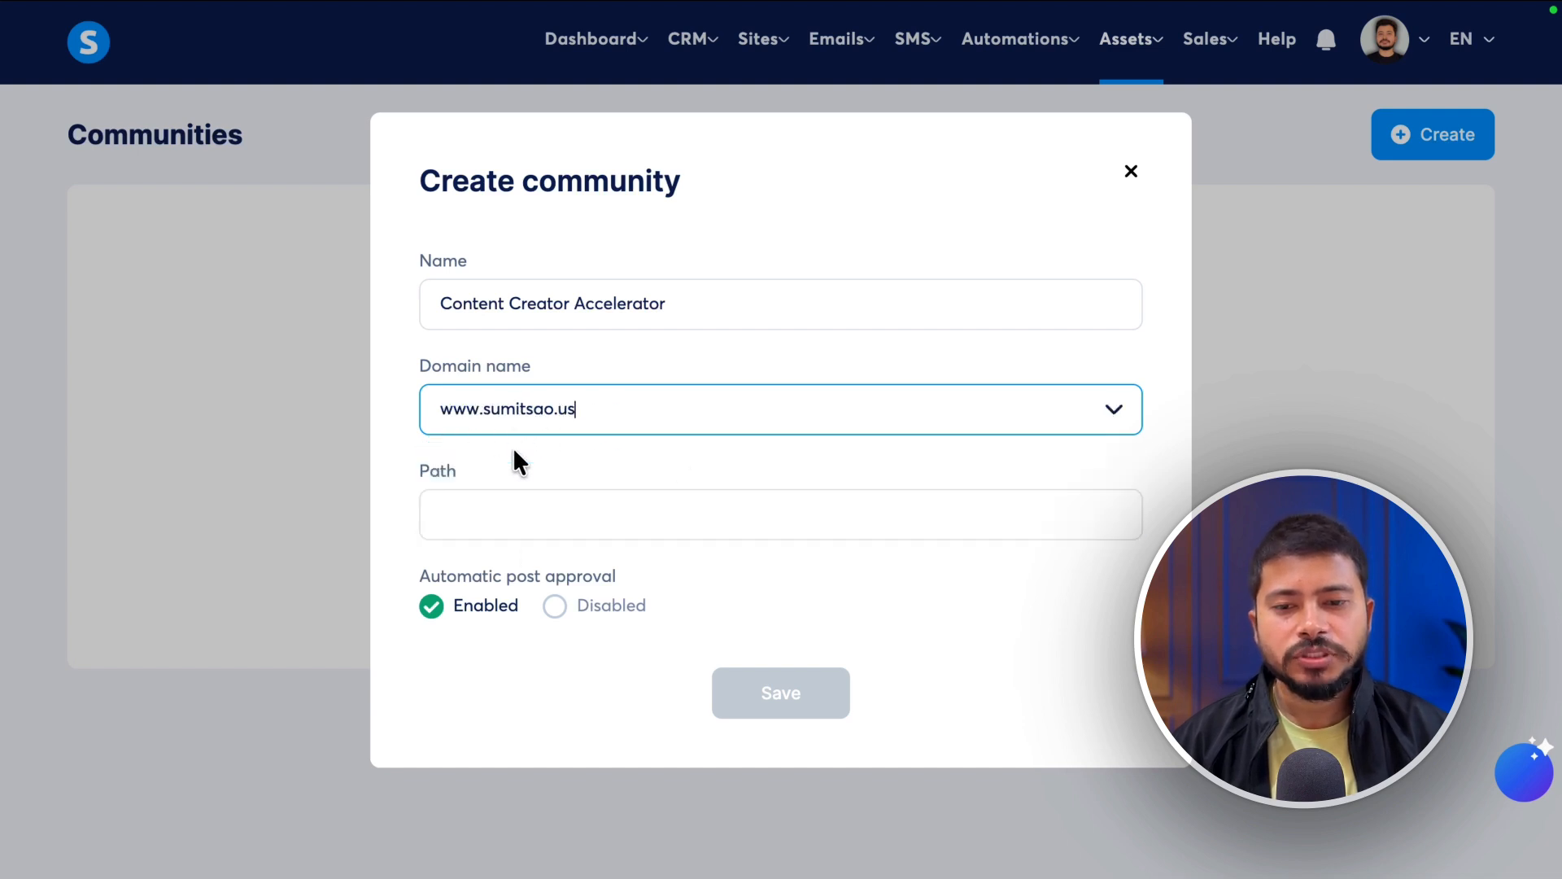
left_click(453, 515)
type("content-creator-accelerator")
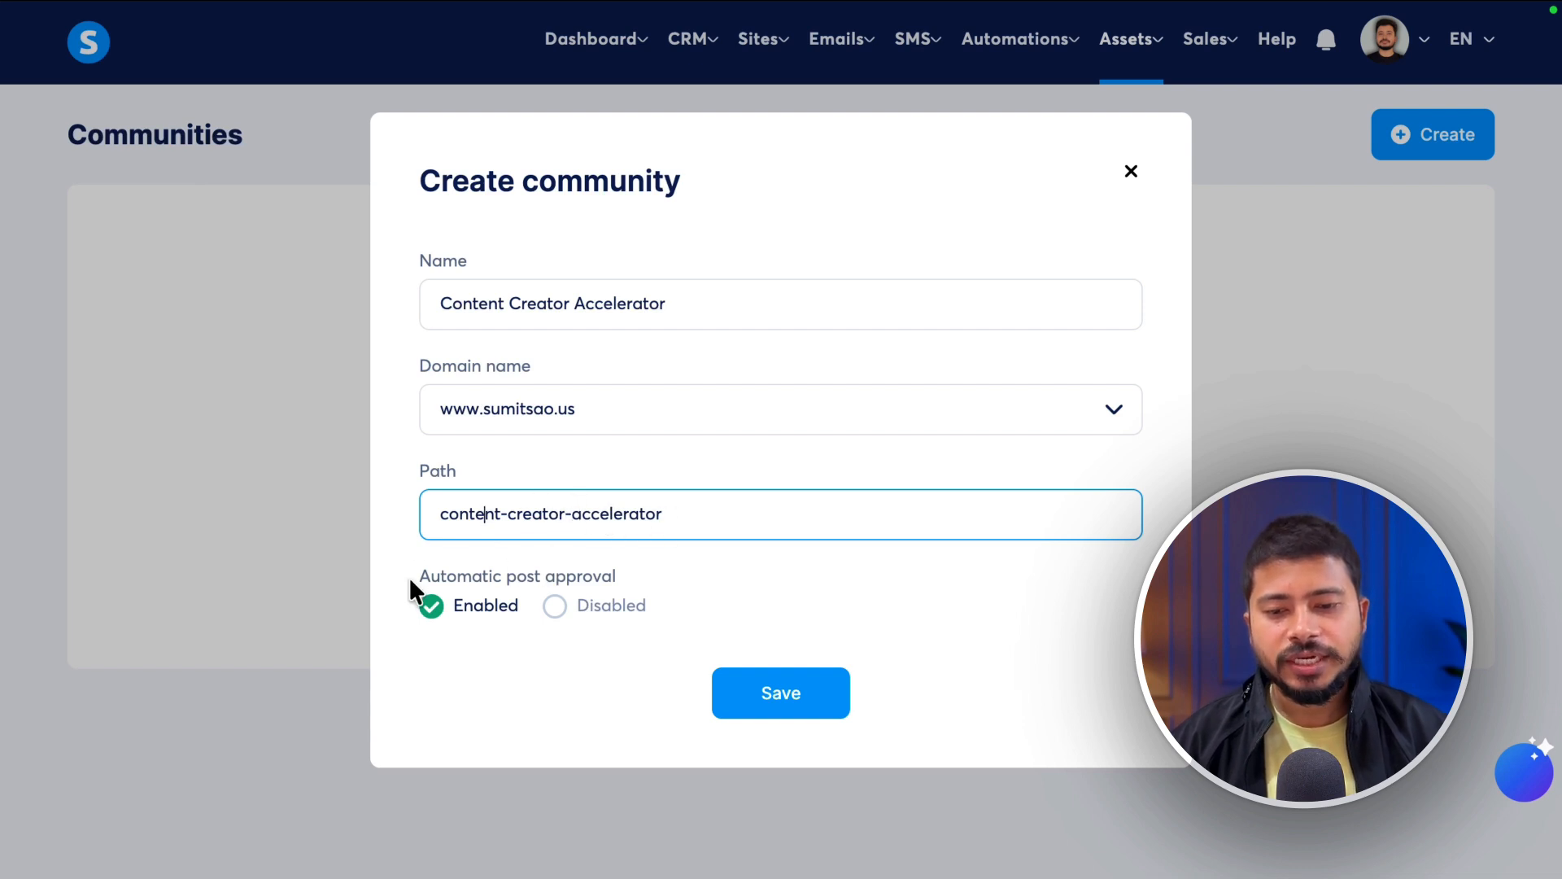
left_click_drag(410, 580, 668, 576)
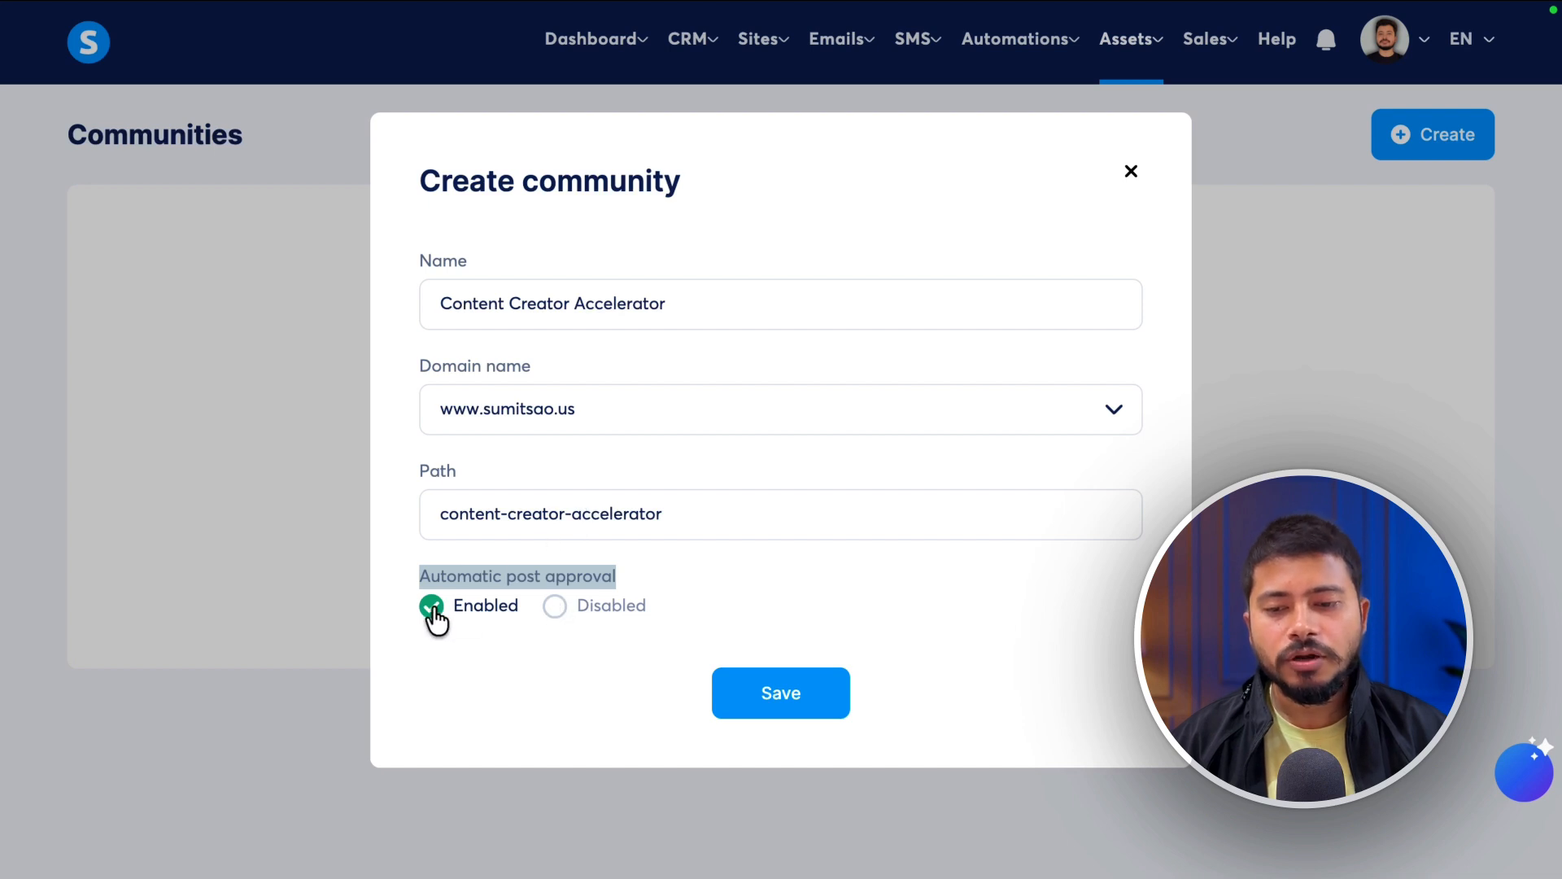
left_click(826, 634)
left_click(794, 692)
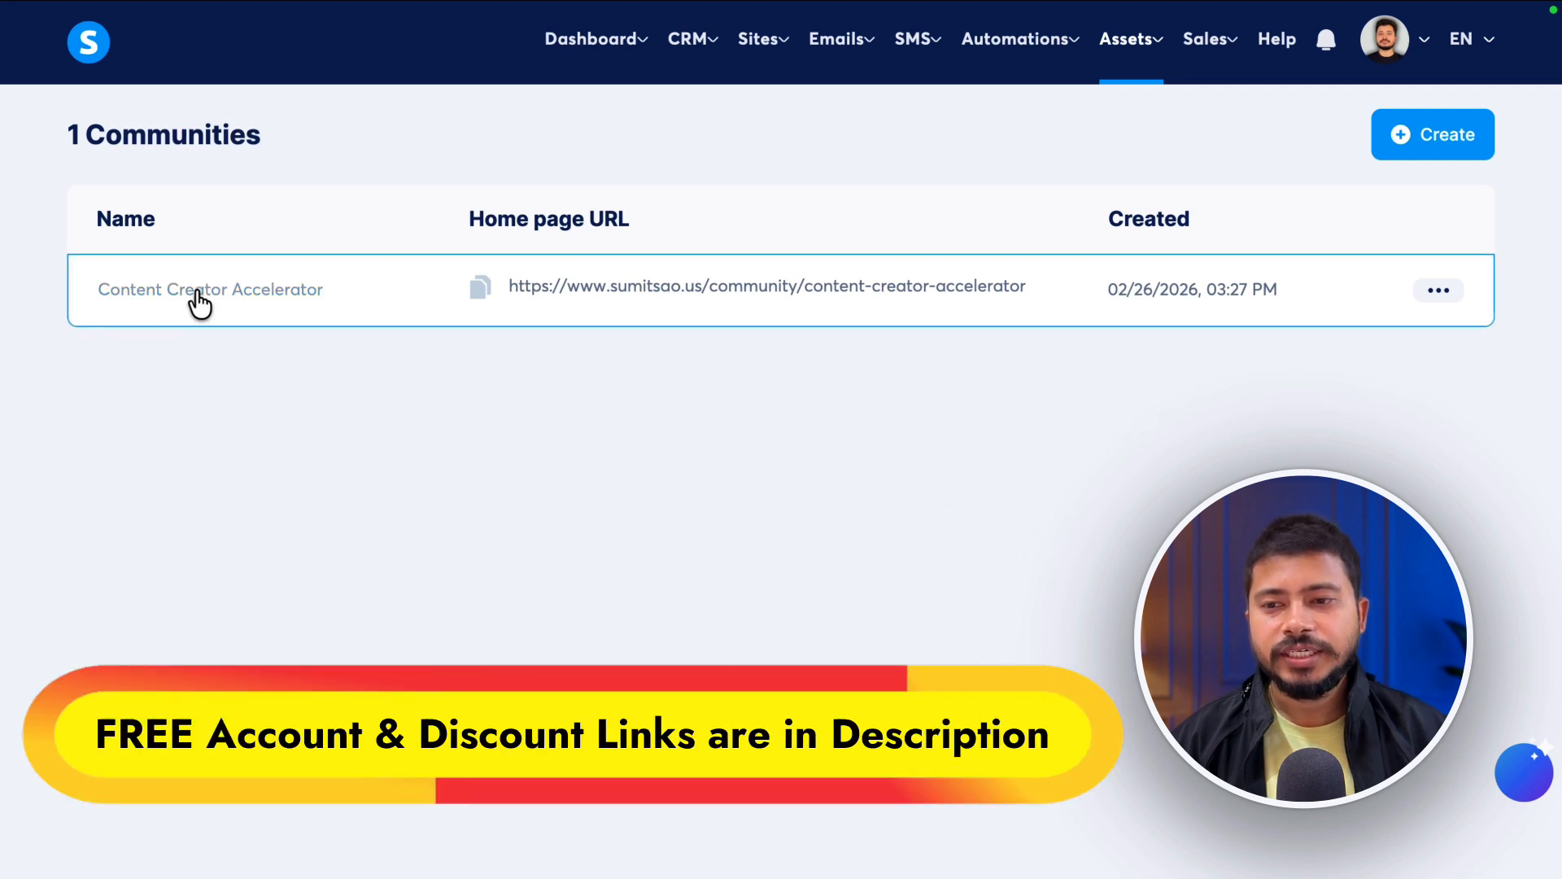
- Open the Content Creator Accelerator community's home page from its row in the Communities list
left_click(1433, 293)
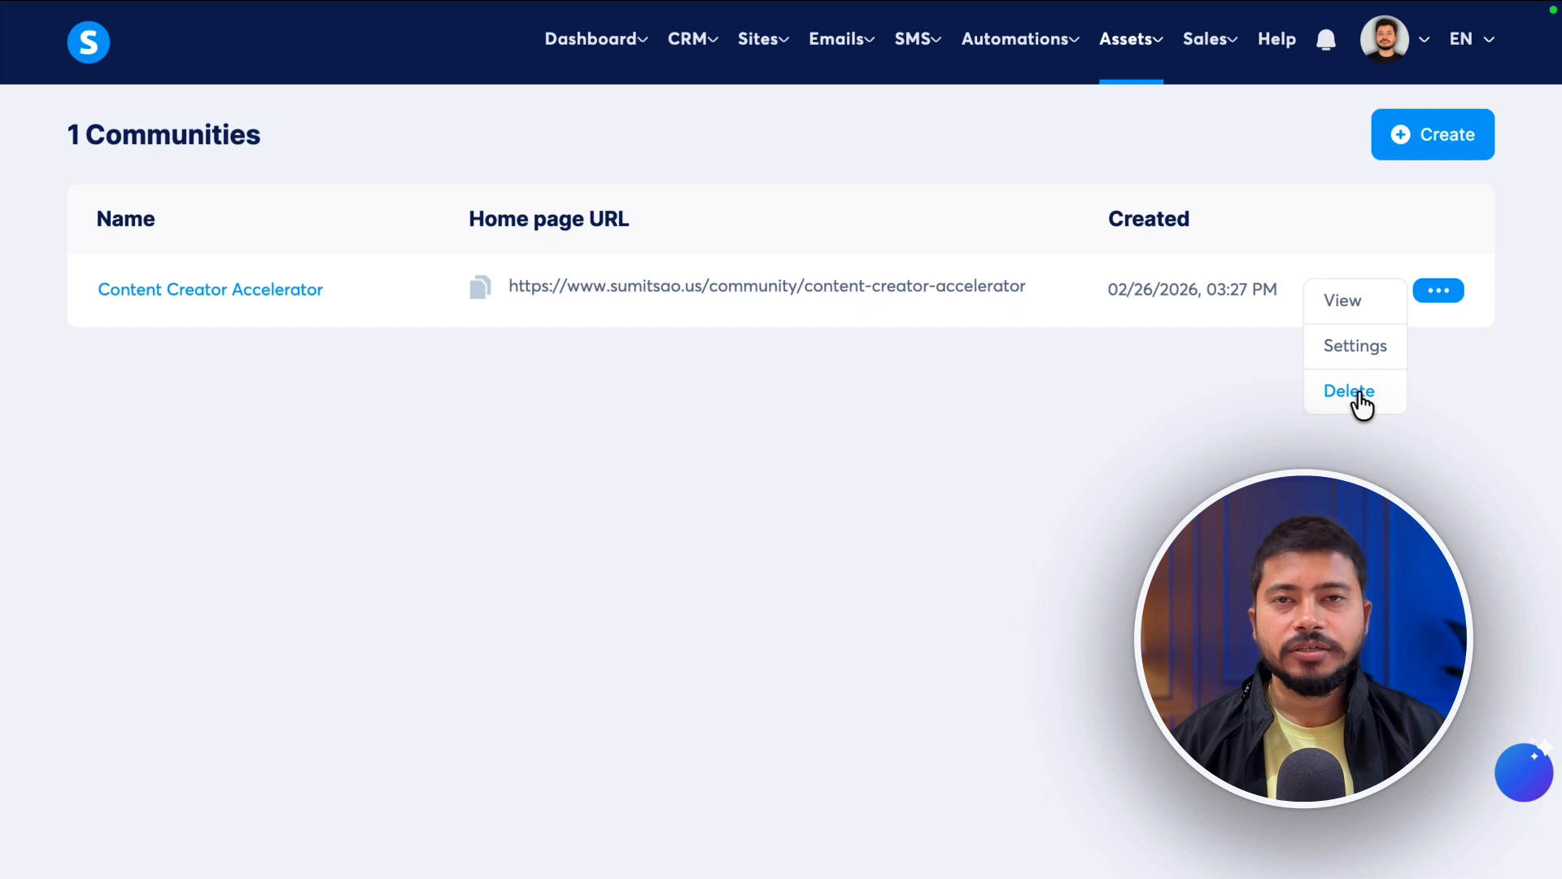
left_click(146, 299)
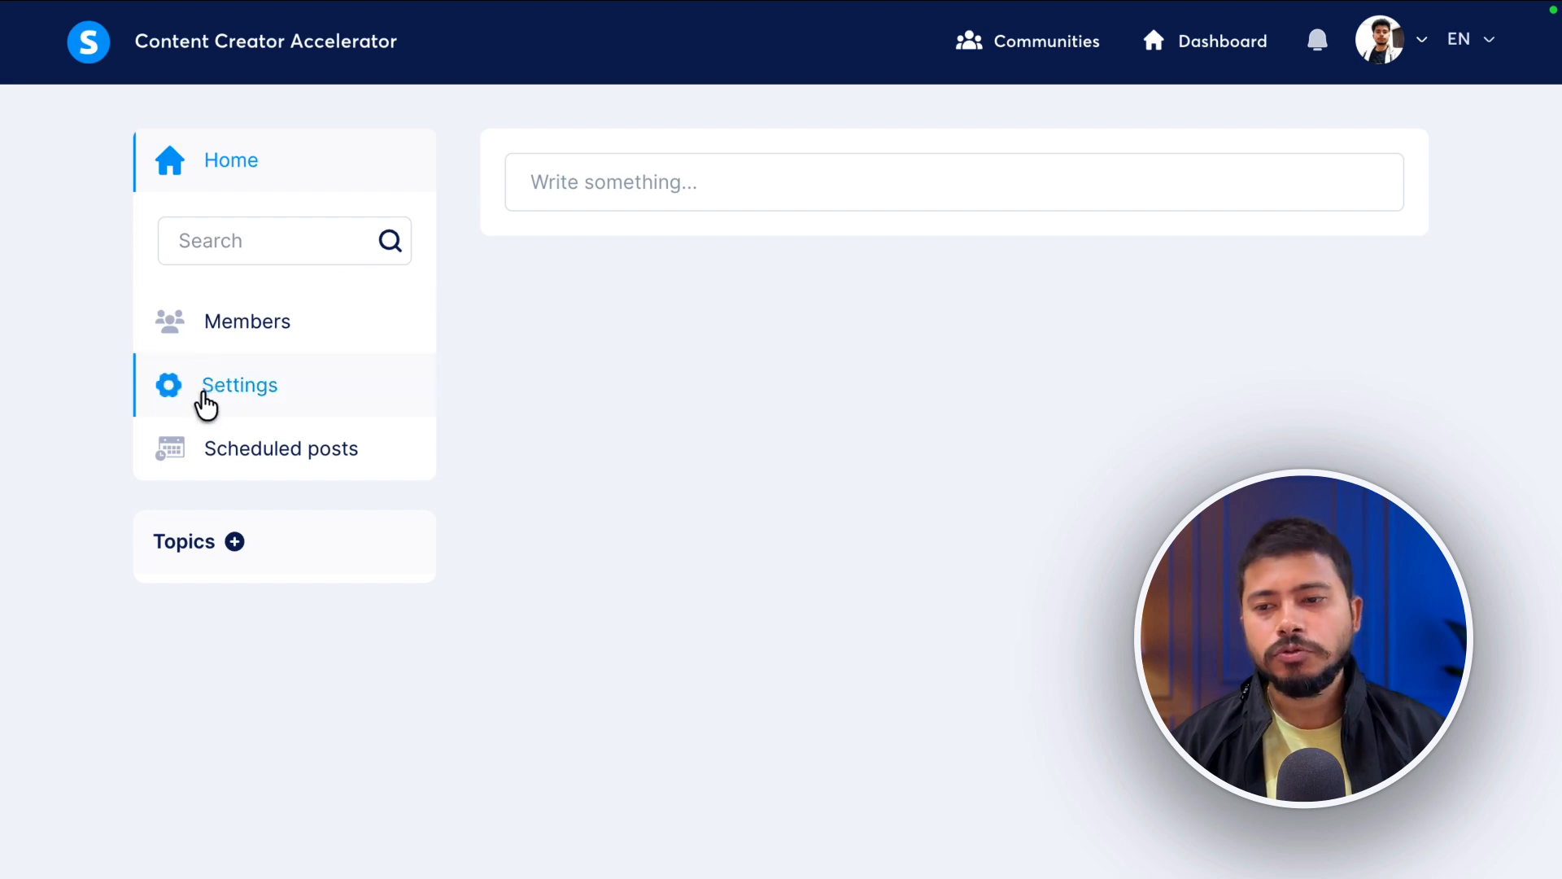
- In community settings, upload the banner PNG from the CCA folder and apply the crop
left_click(205, 401)
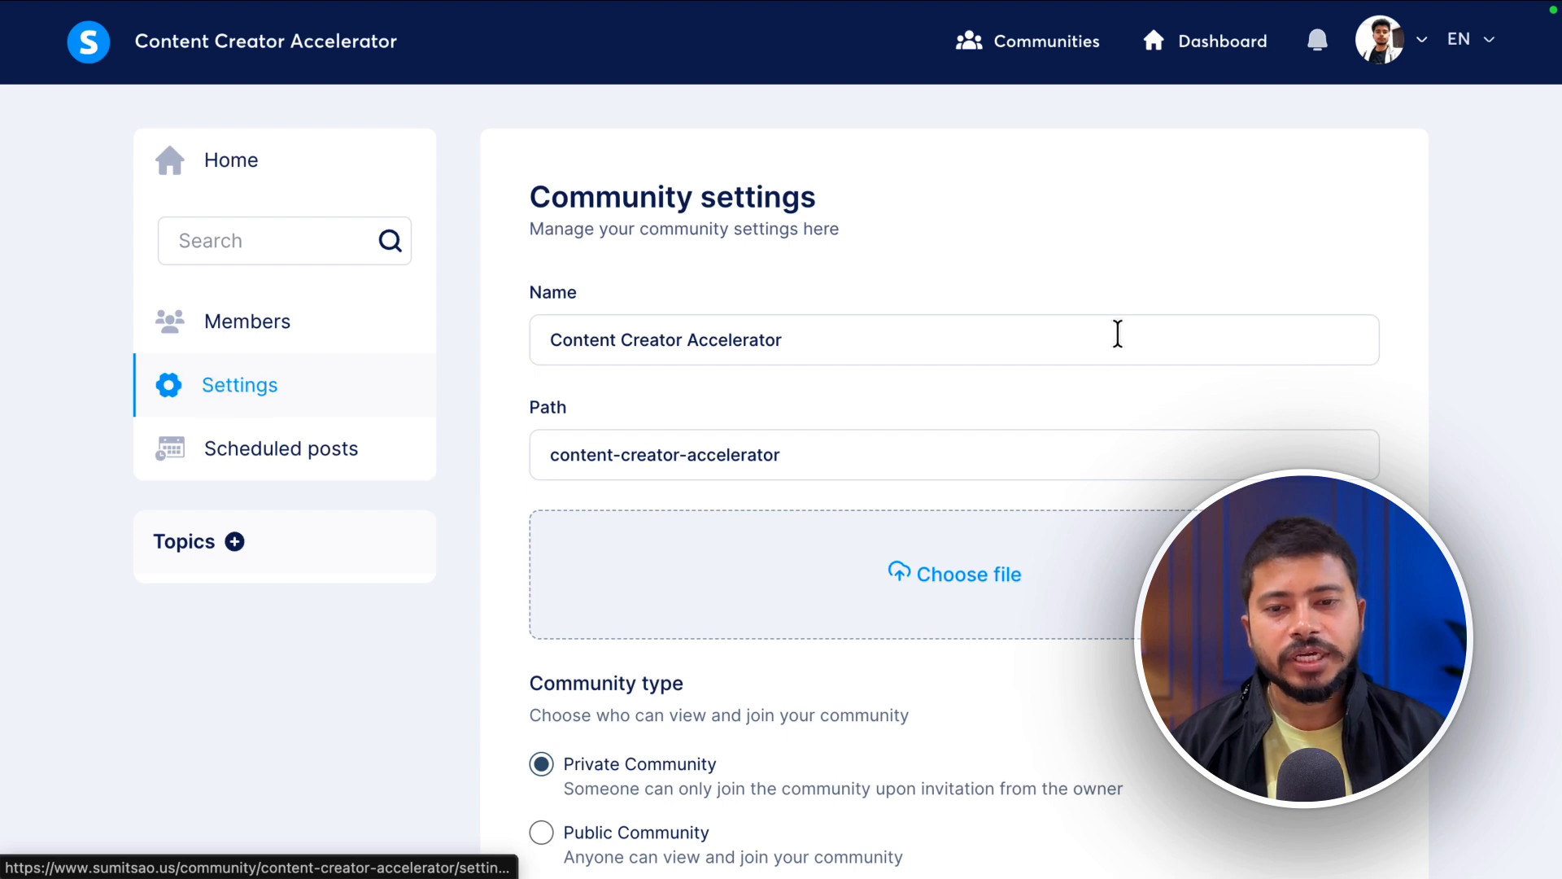
scroll(700, 269, "down", 2)
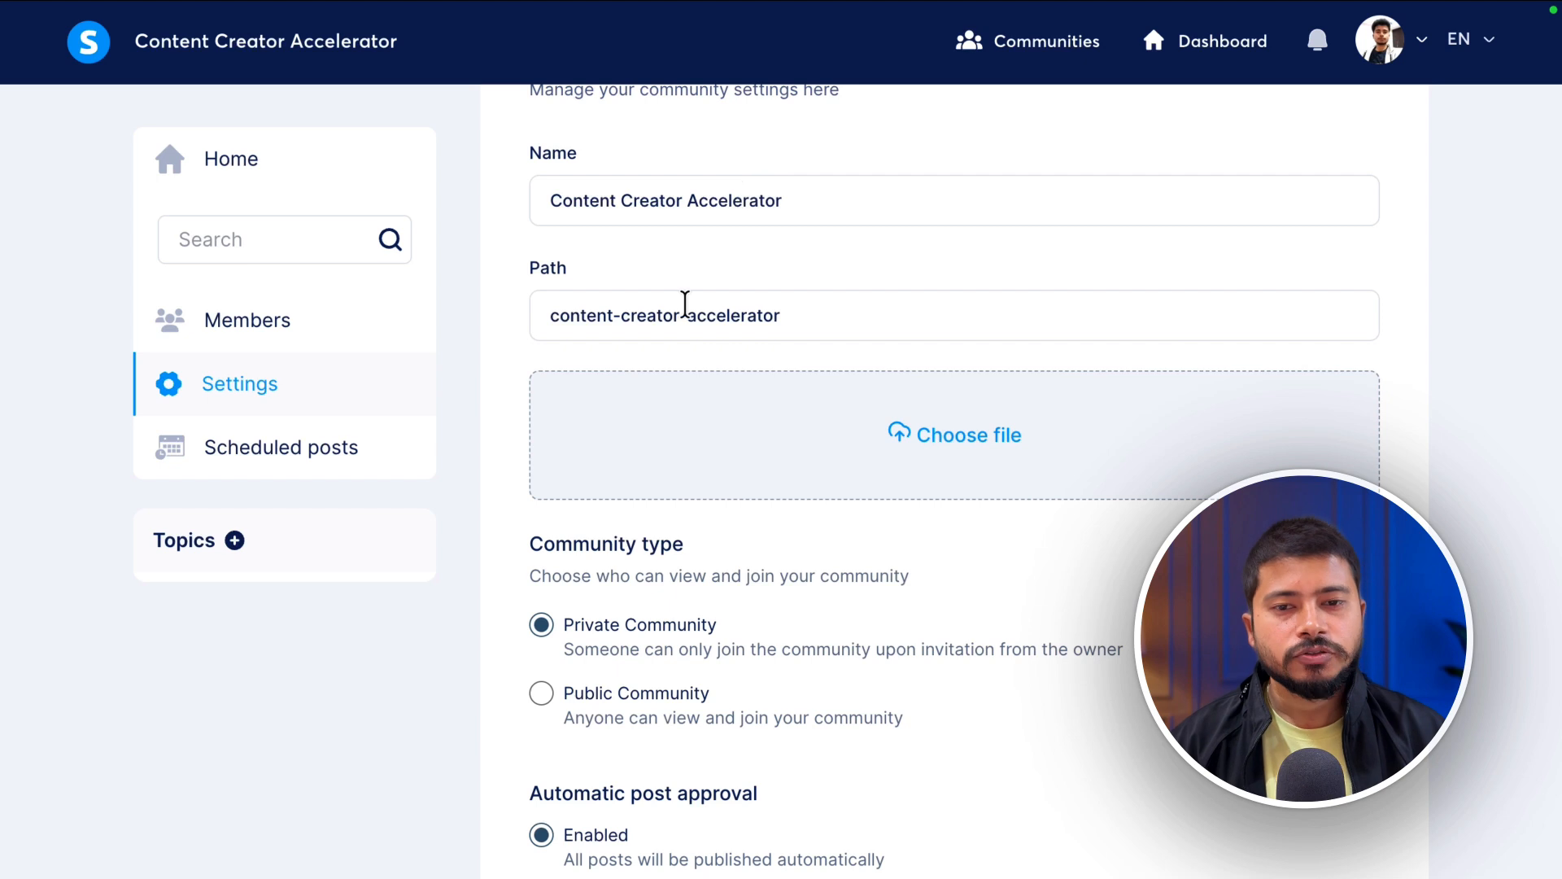
scroll(744, 452, "down", 1)
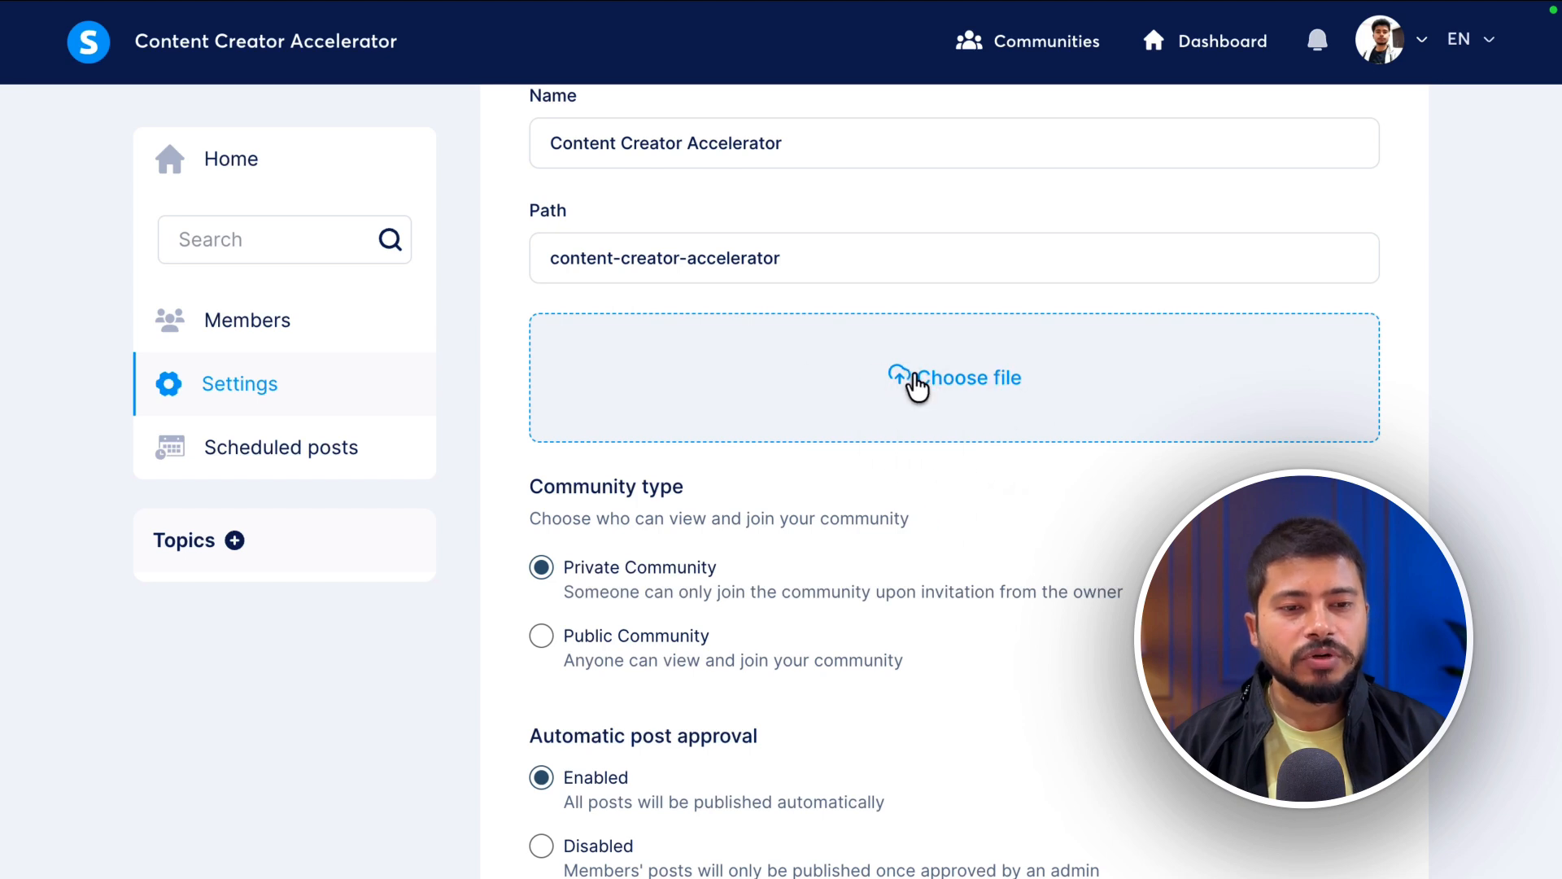
left_click(917, 387)
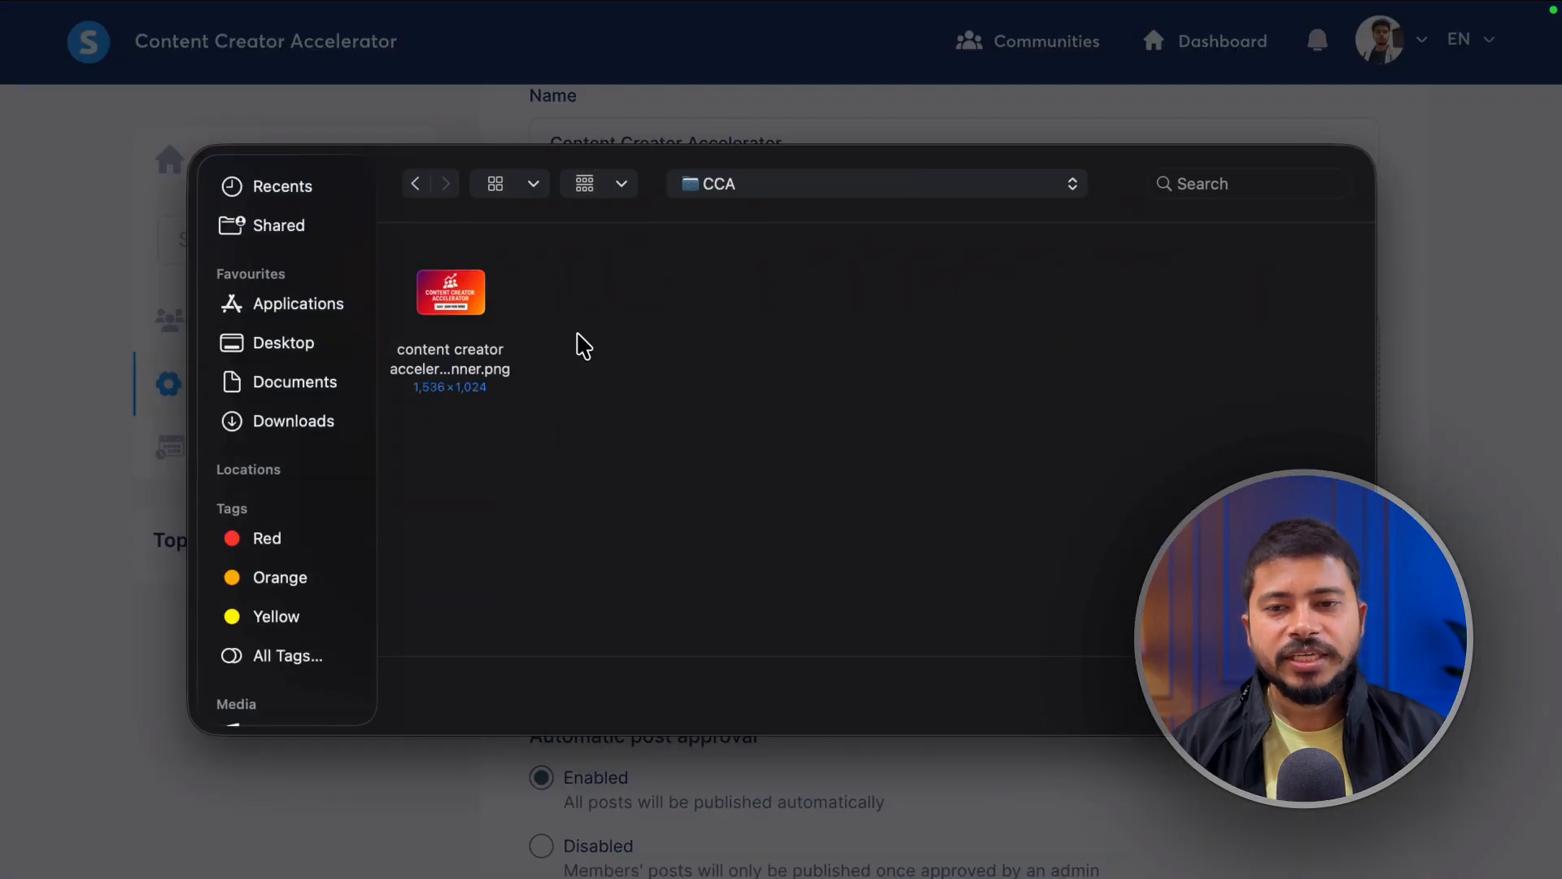
left_click(502, 289)
key("Return")
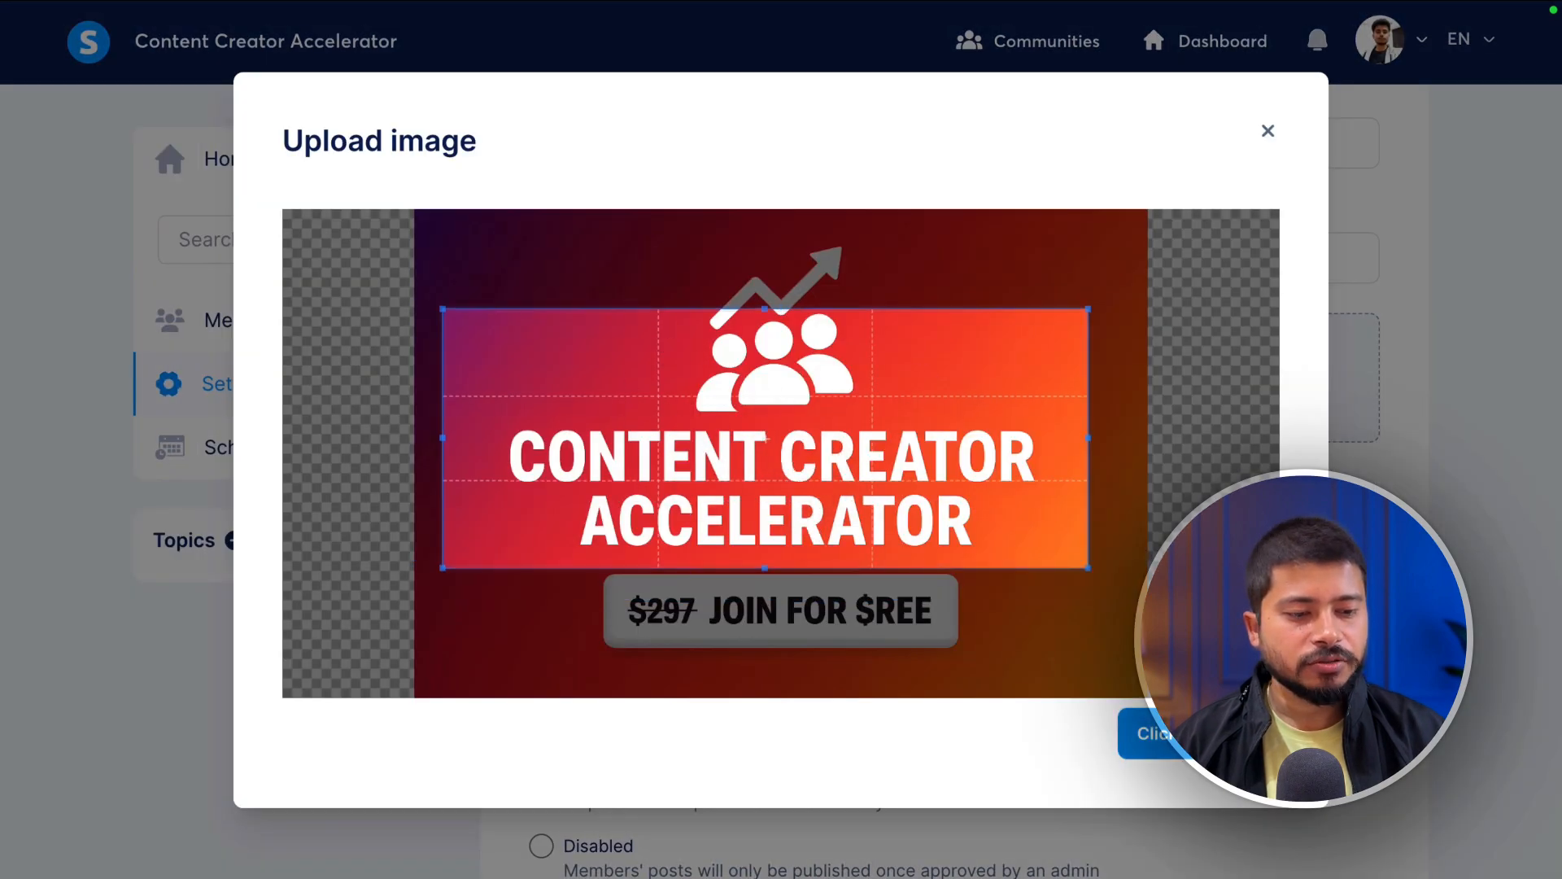
left_click(1156, 733)
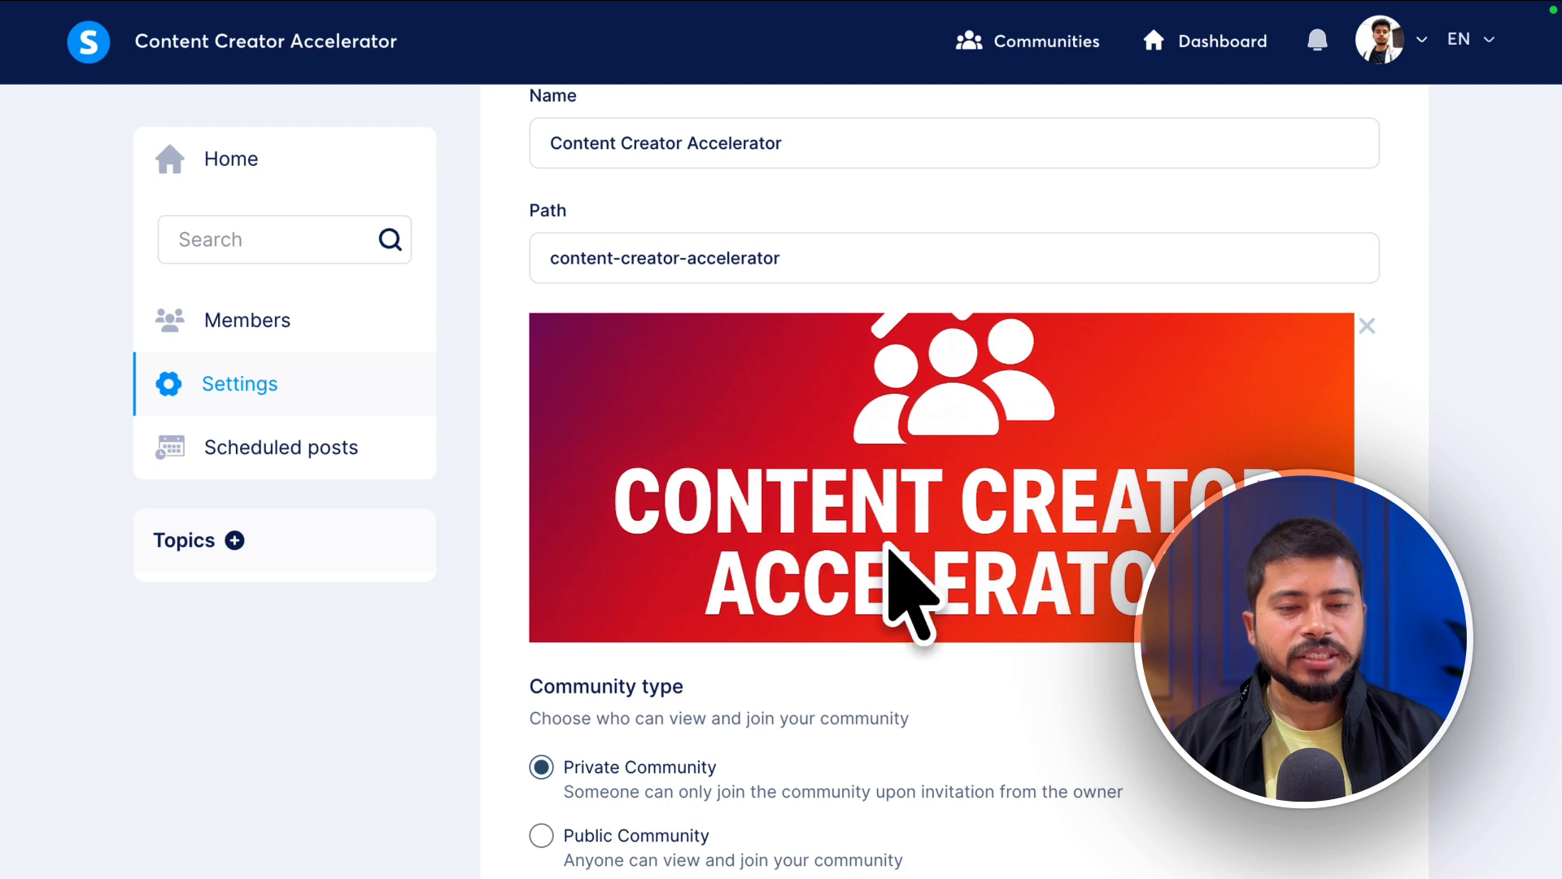
- Set the community to Public Community with Automatic post approval Enabled
scroll(643, 494, "down", 3)
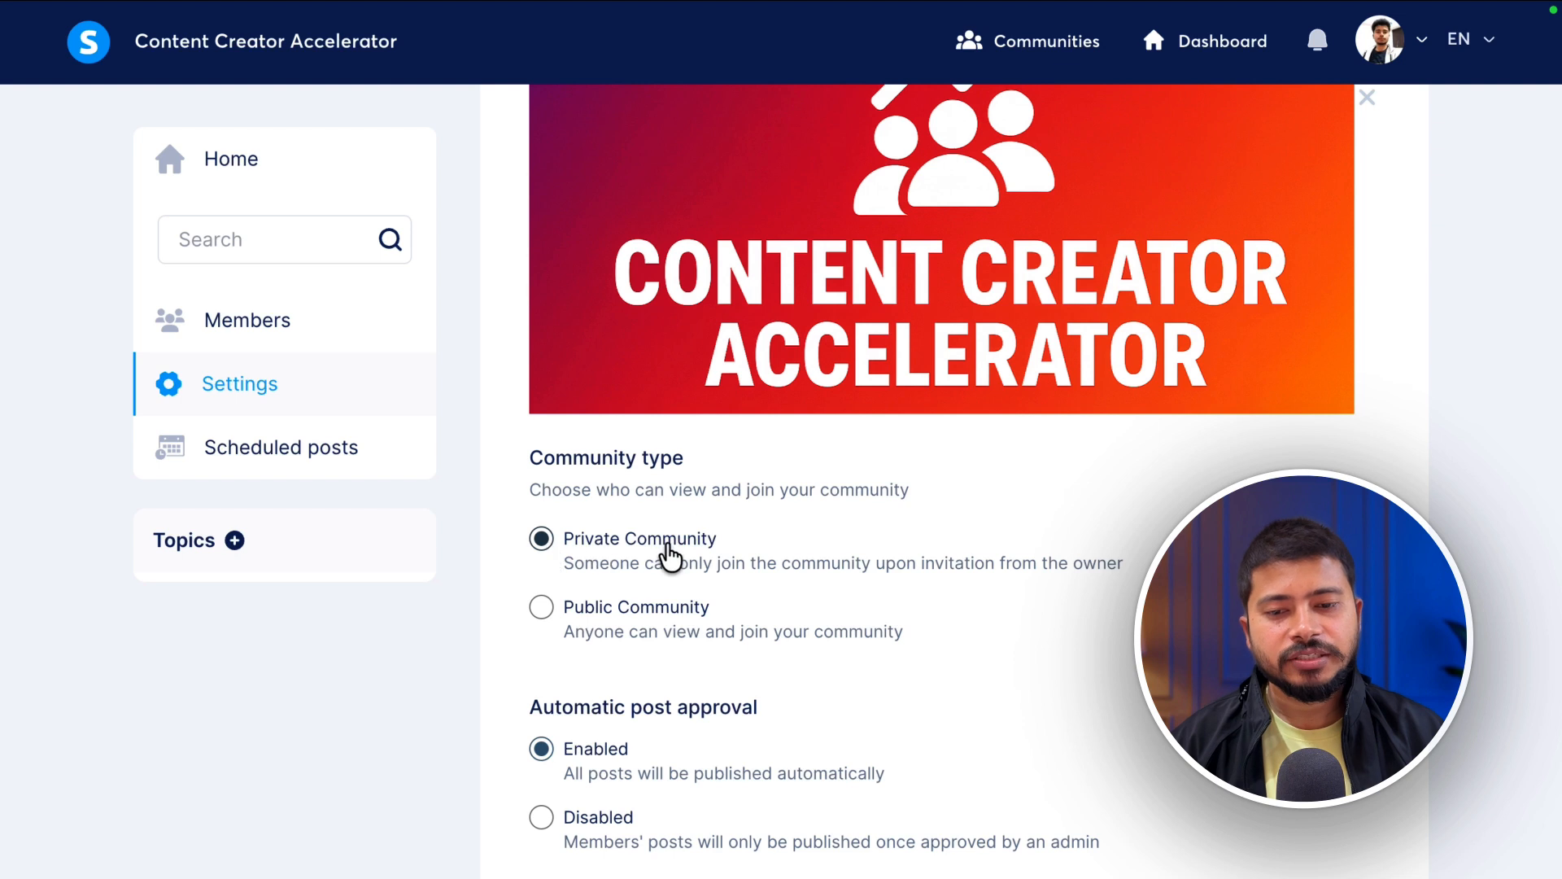
left_click(541, 607)
left_click(541, 540)
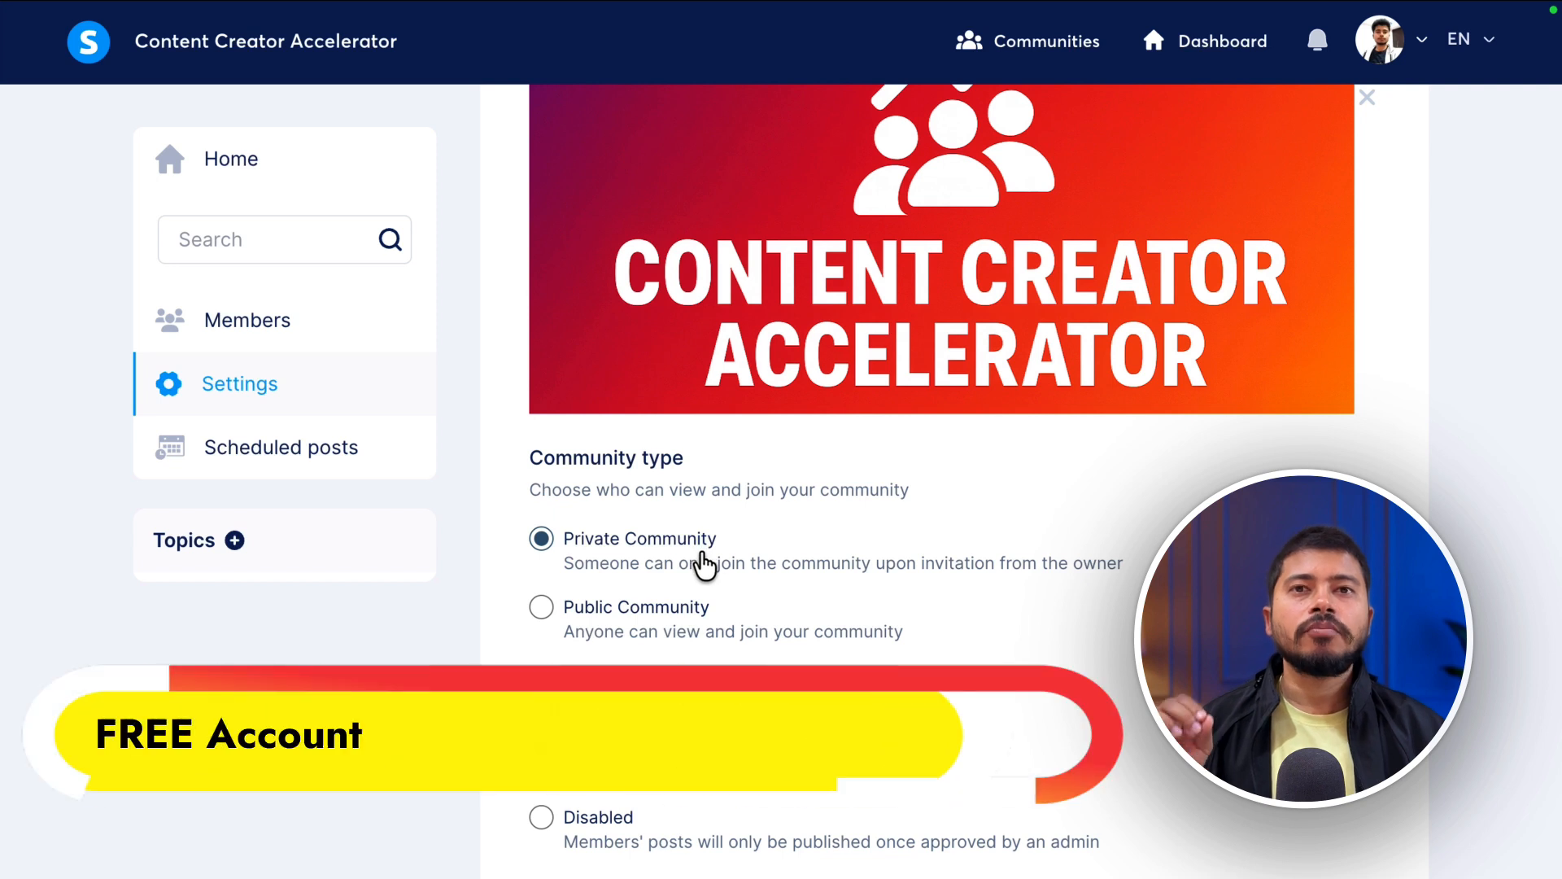
left_click(656, 608)
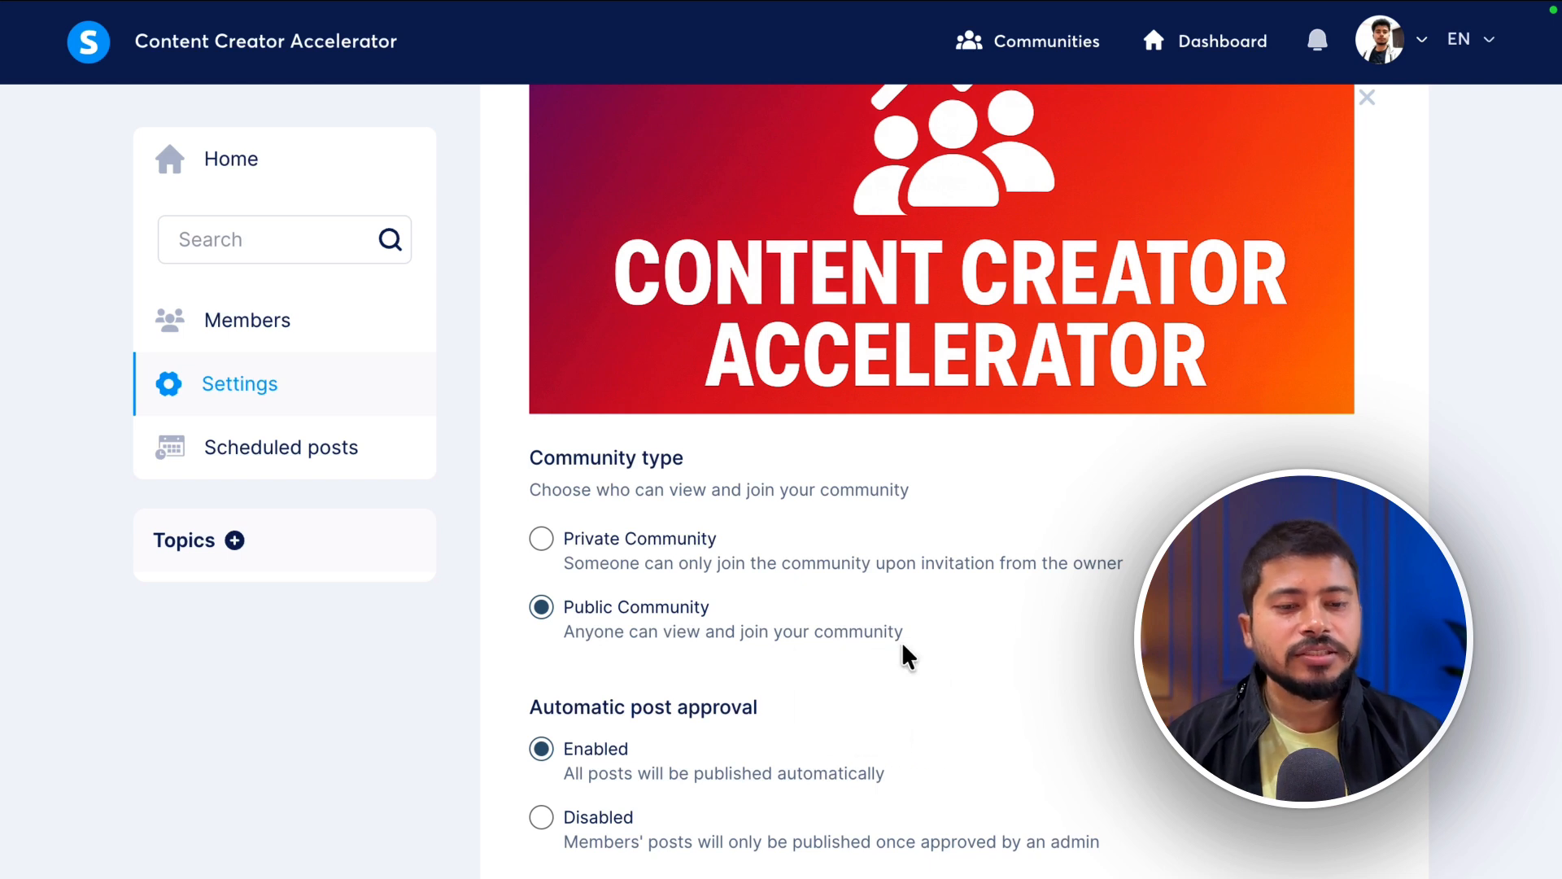
scroll(655, 648, "down", 3)
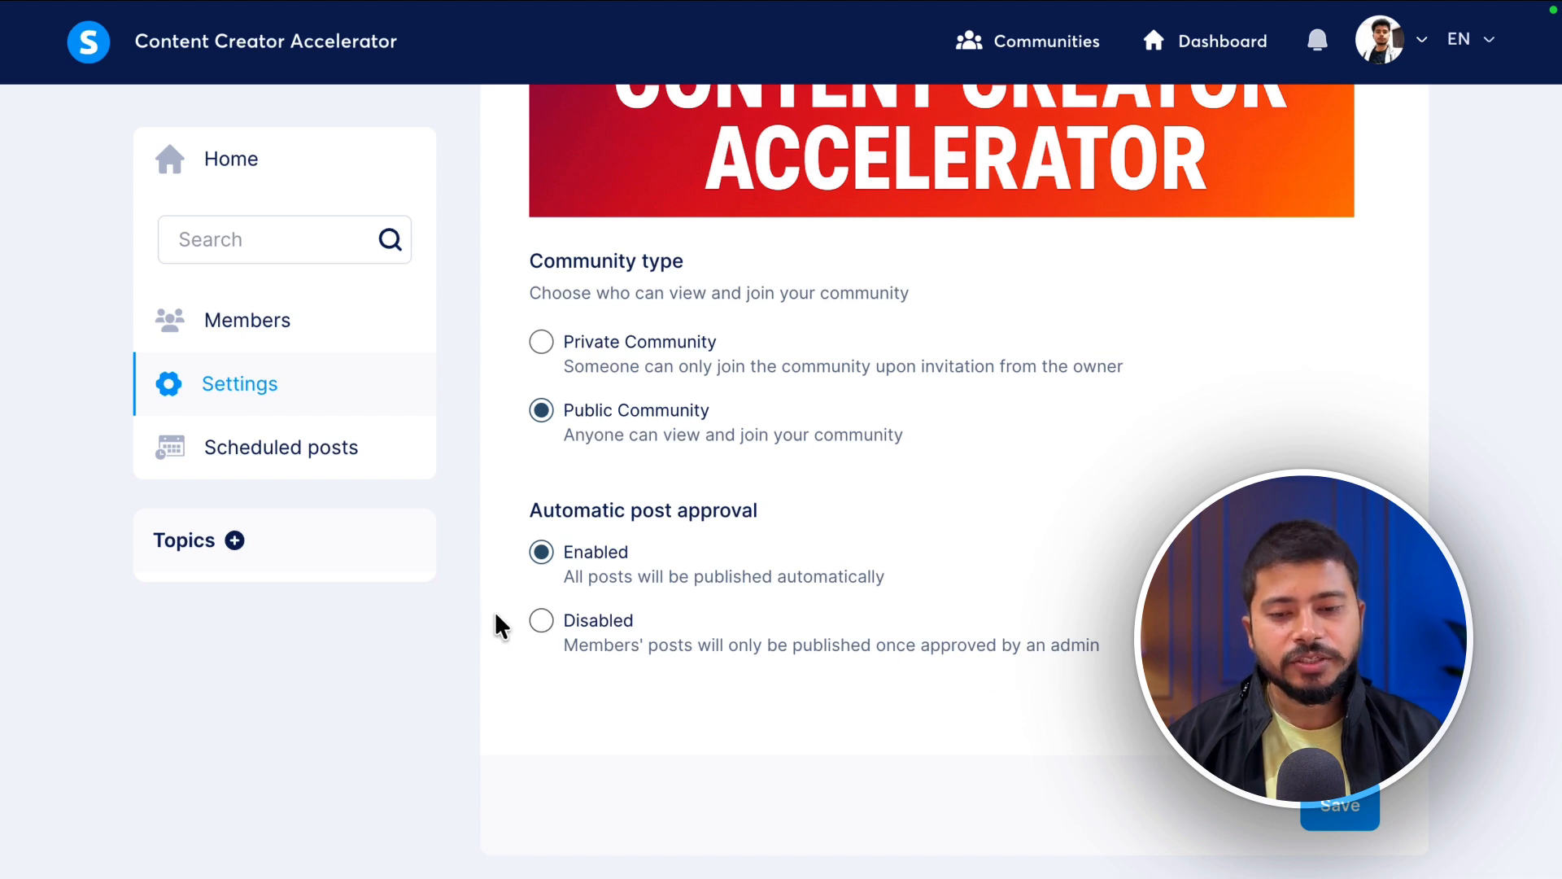
left_click(541, 551)
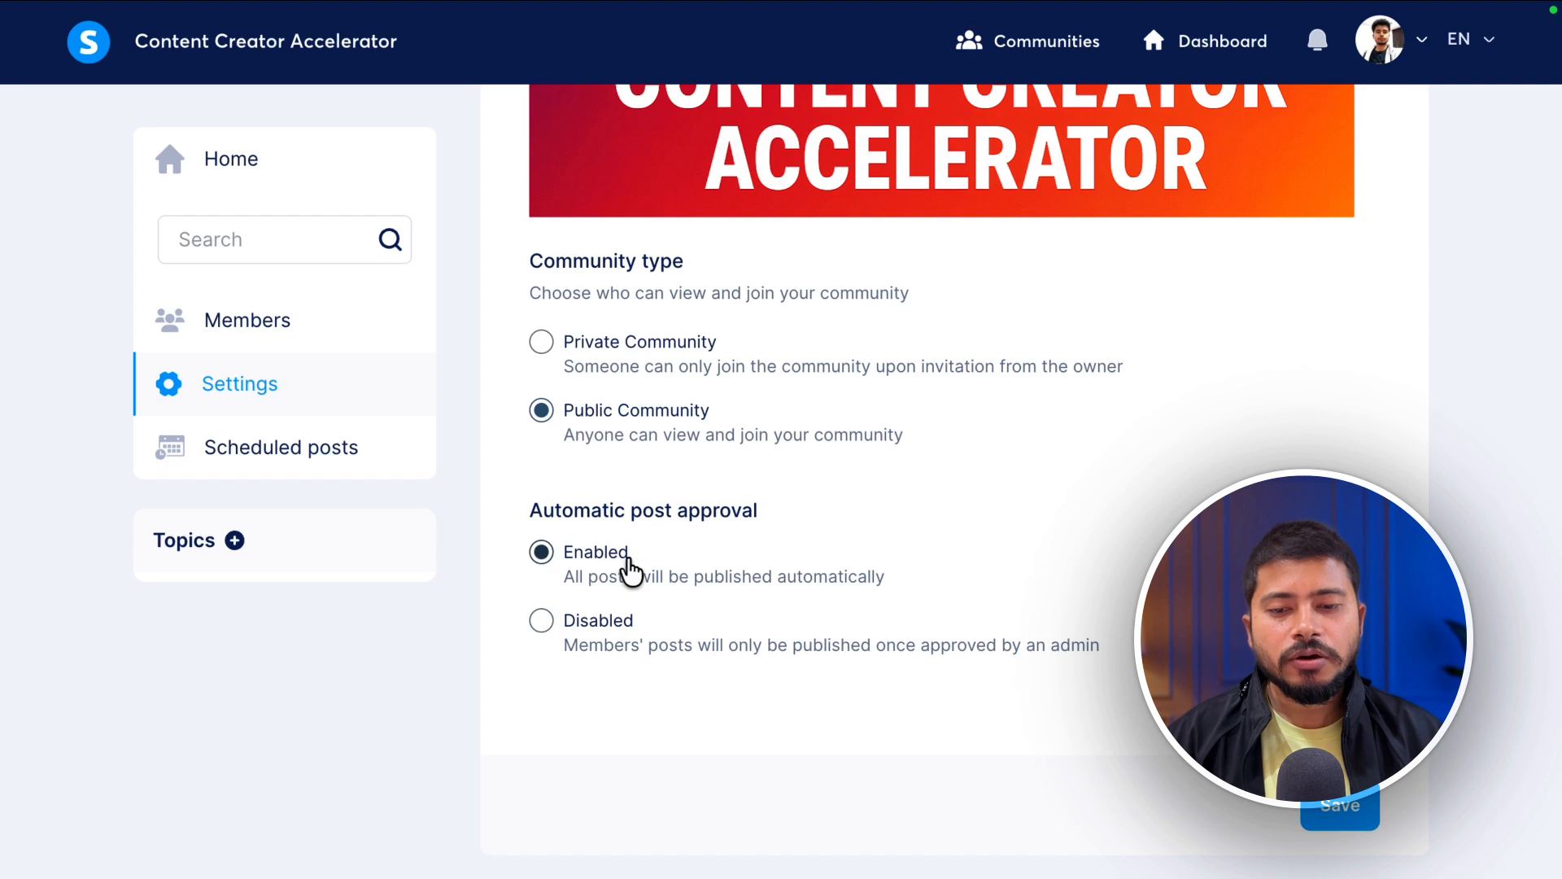
scroll(602, 407, "down", 1)
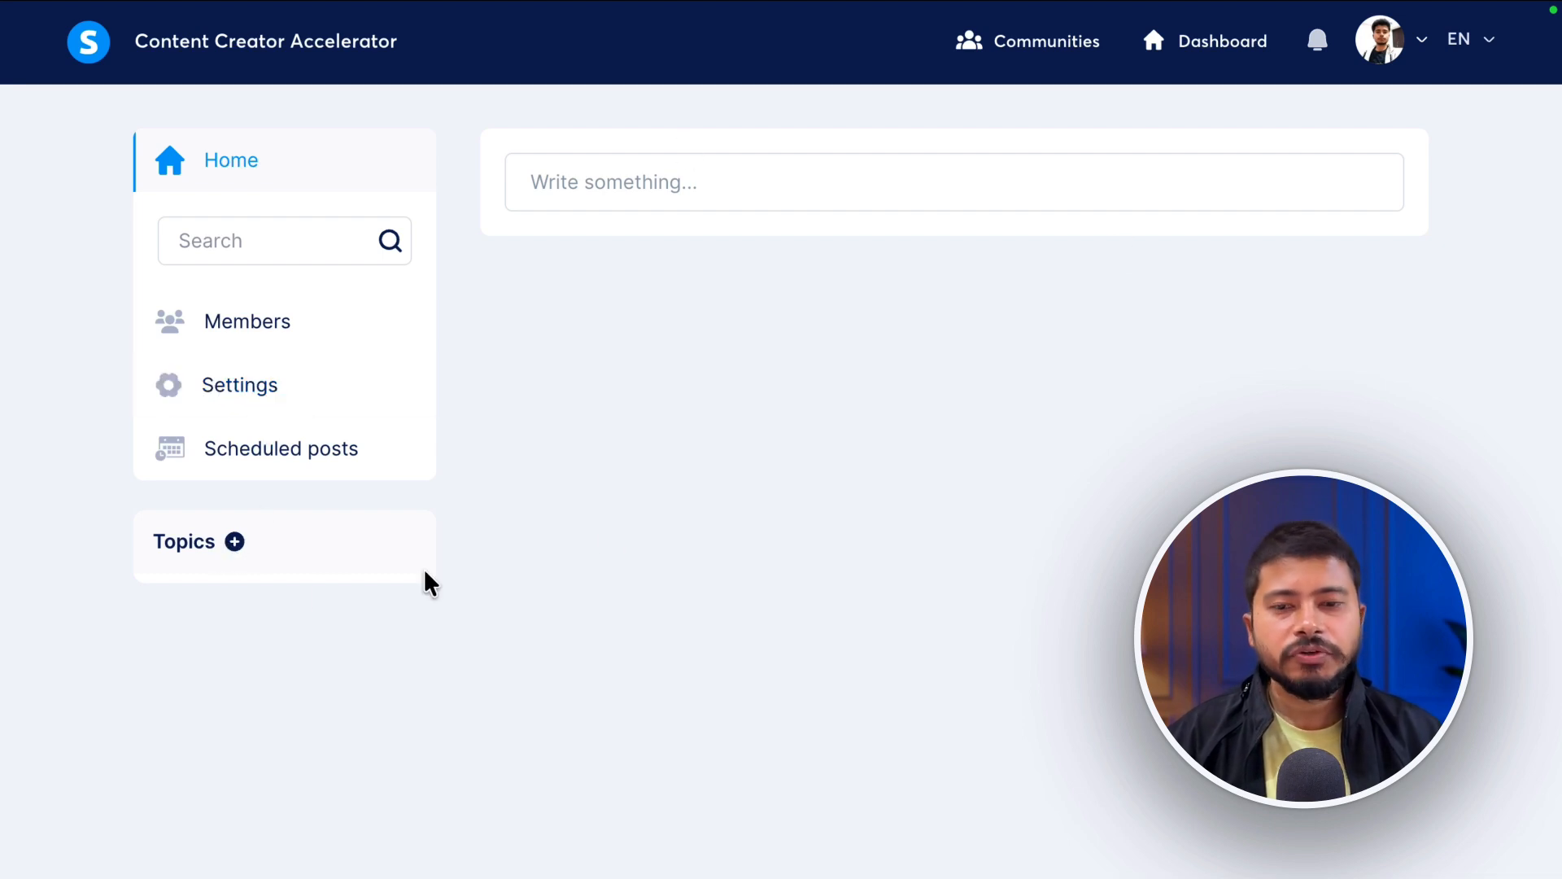
- Draft a throwaway test post titled 'fdsfsd', then discard it without publishing
left_click(674, 193)
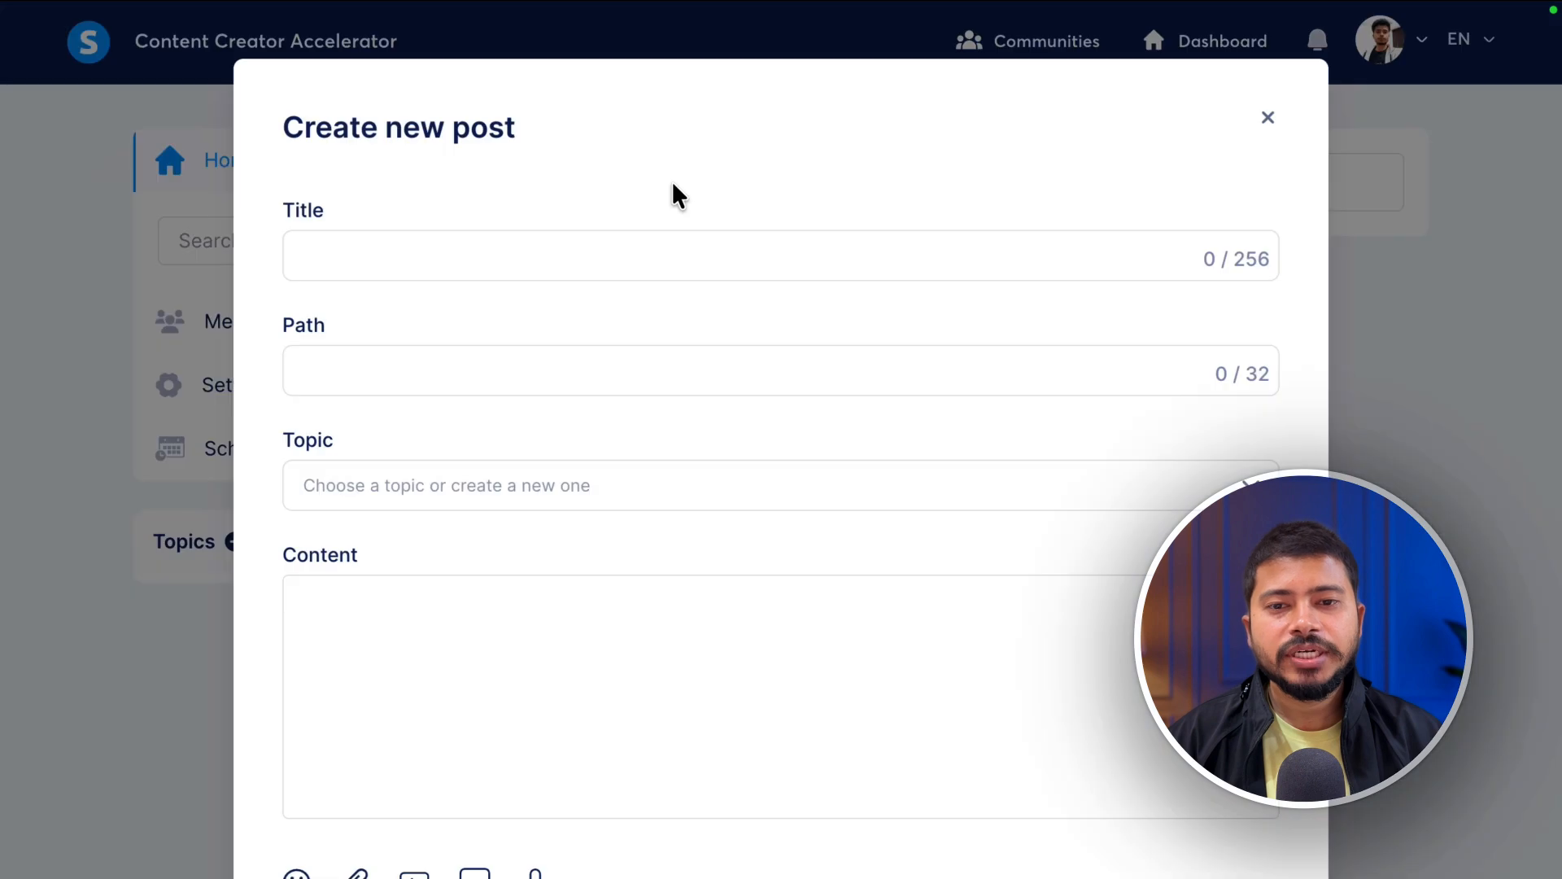
left_click(488, 253)
type("fdsfsd")
left_click(358, 660)
type("fsdfsd")
scroll(645, 484, "down", 4)
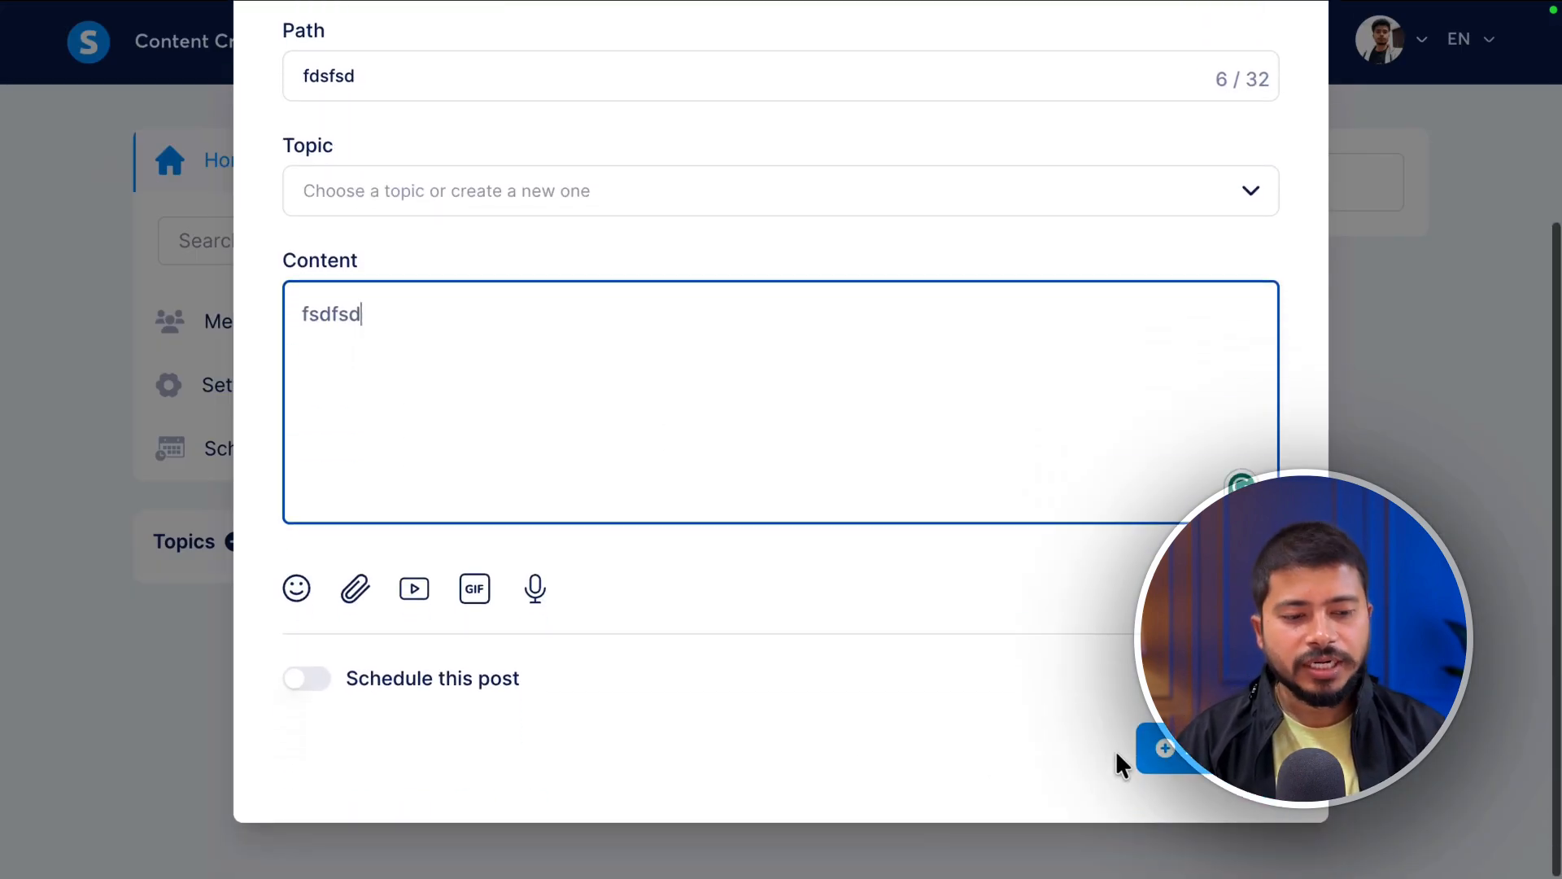
left_click(1174, 765)
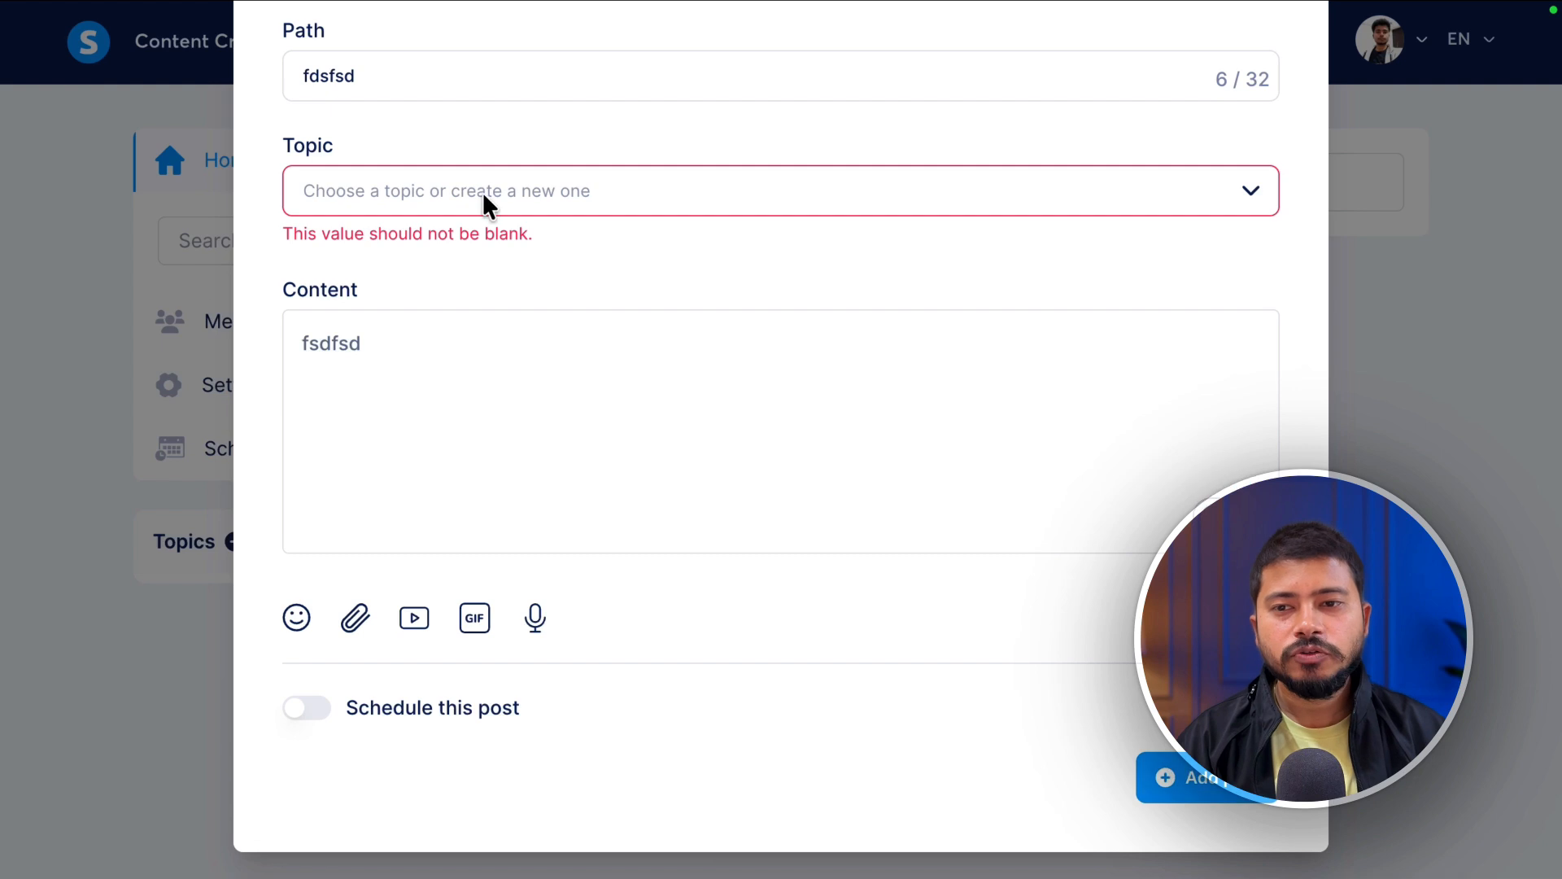
scroll(900, 254, "up", 4)
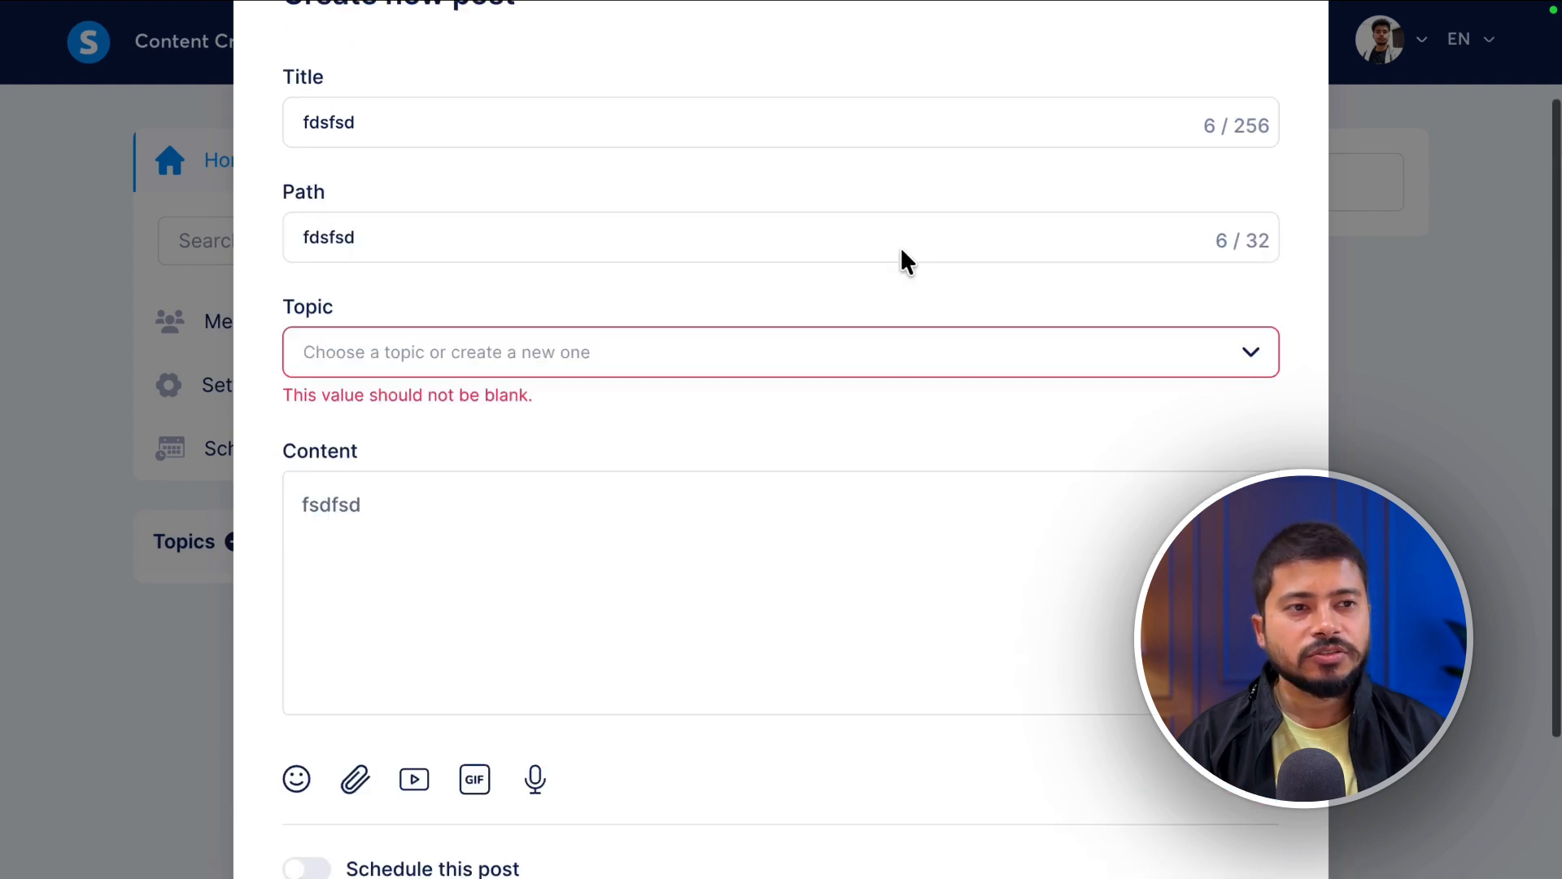
left_click(1267, 119)
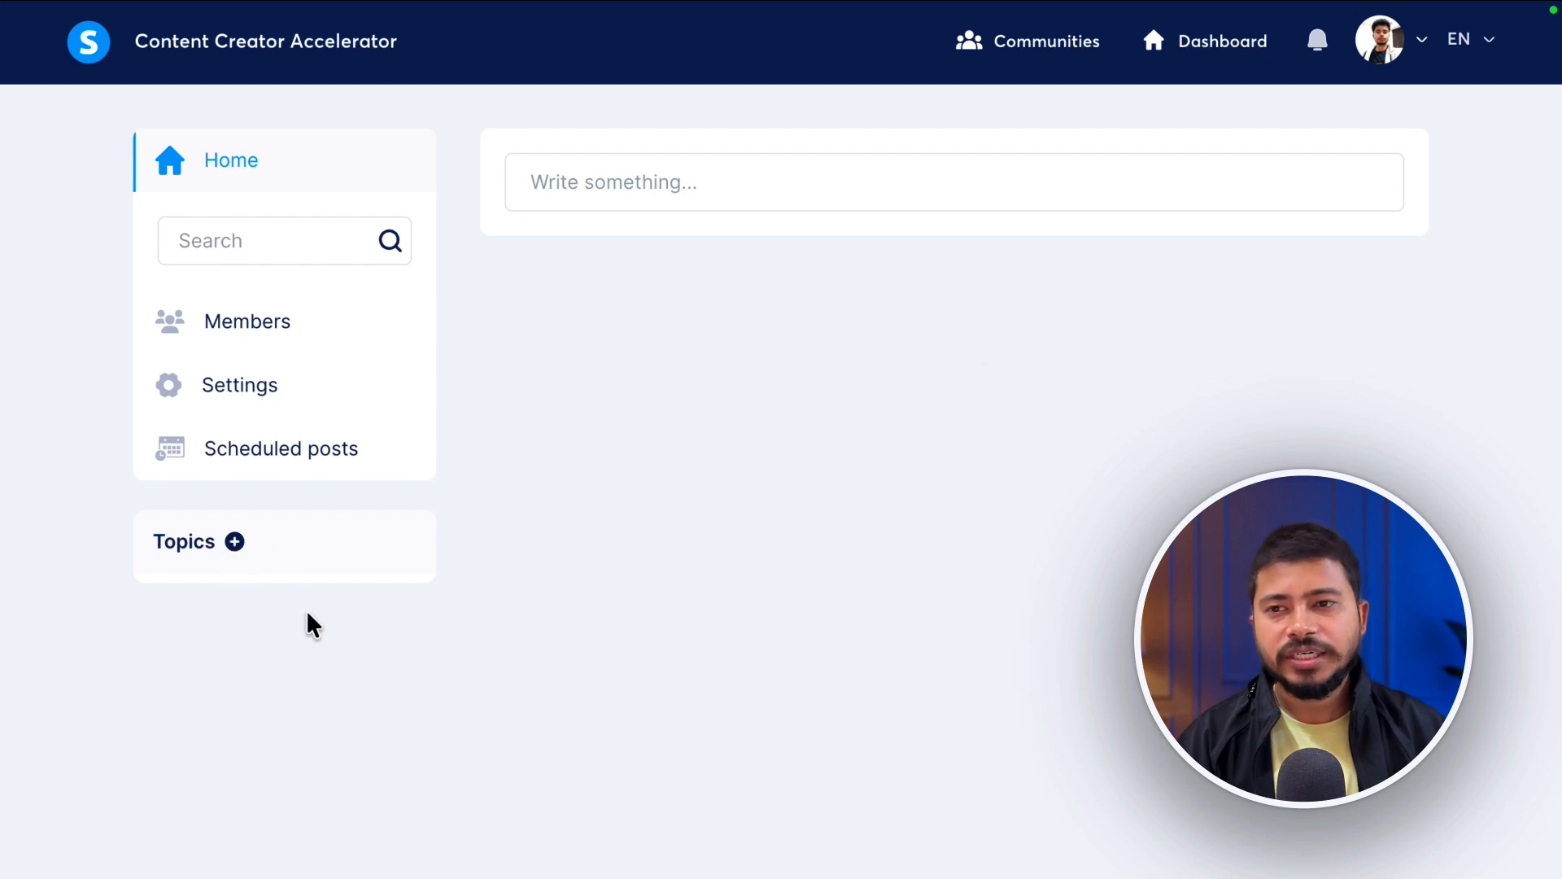
- Create the topics Affilaite Marketing and Tutorials
left_click(234, 542)
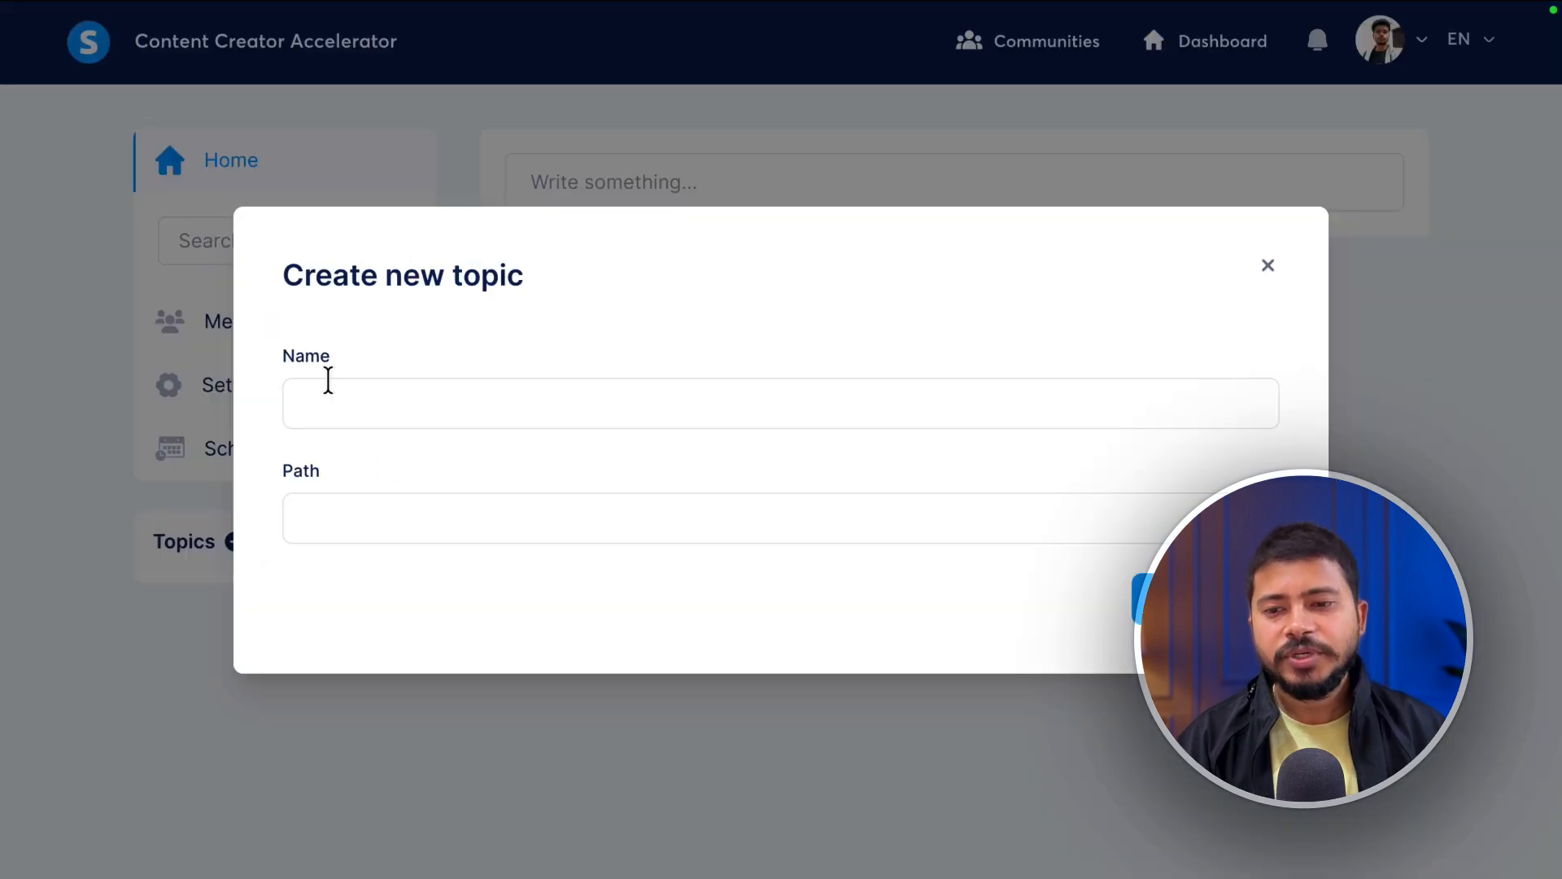
type("Affilaite Marketing")
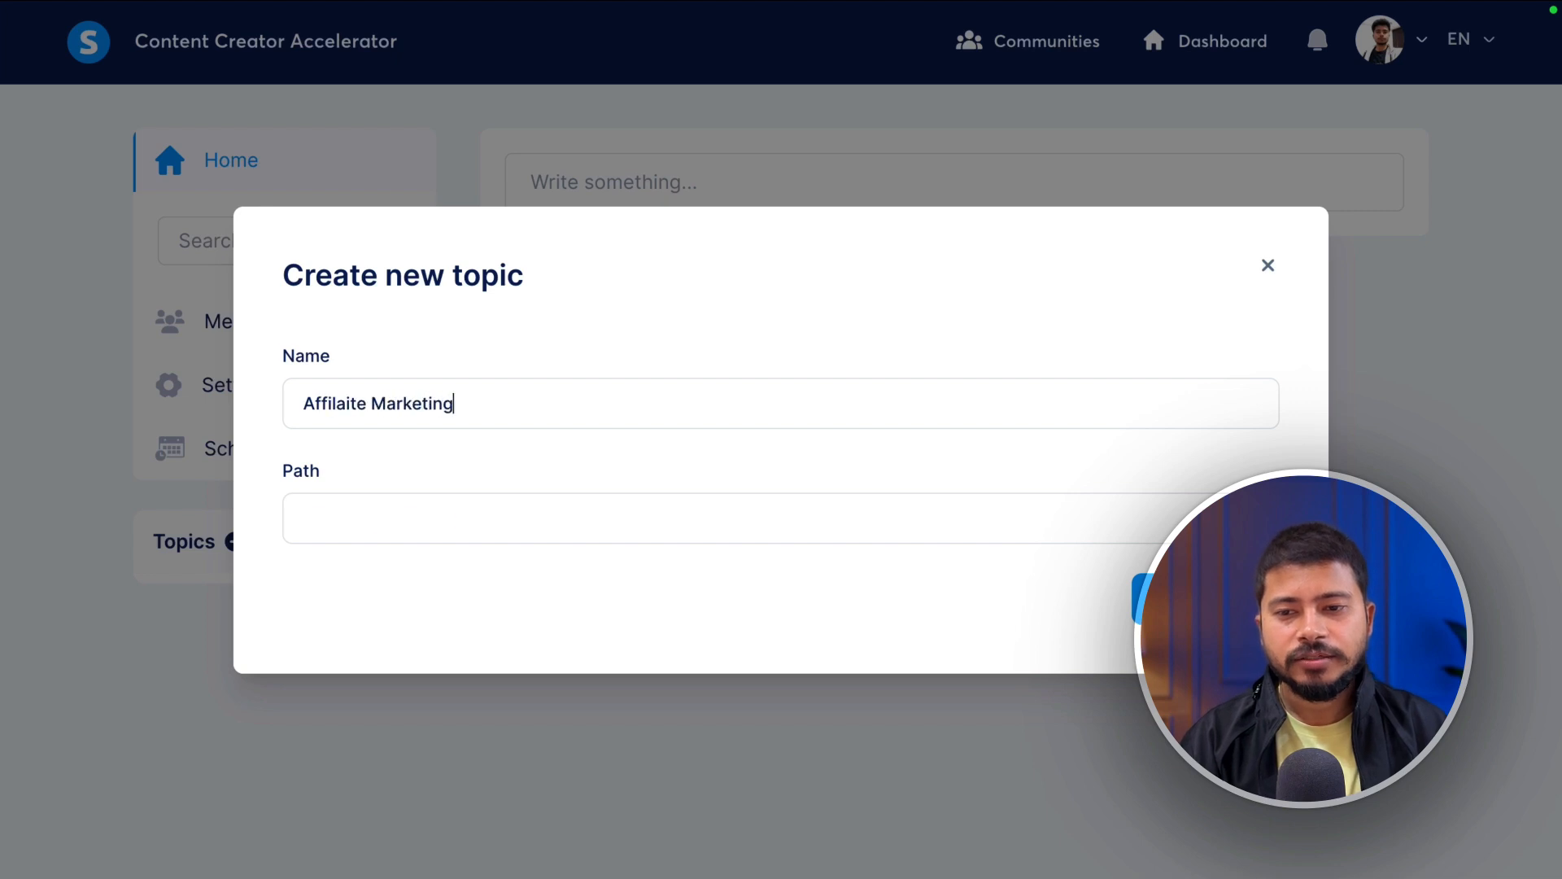
left_click(1205, 598)
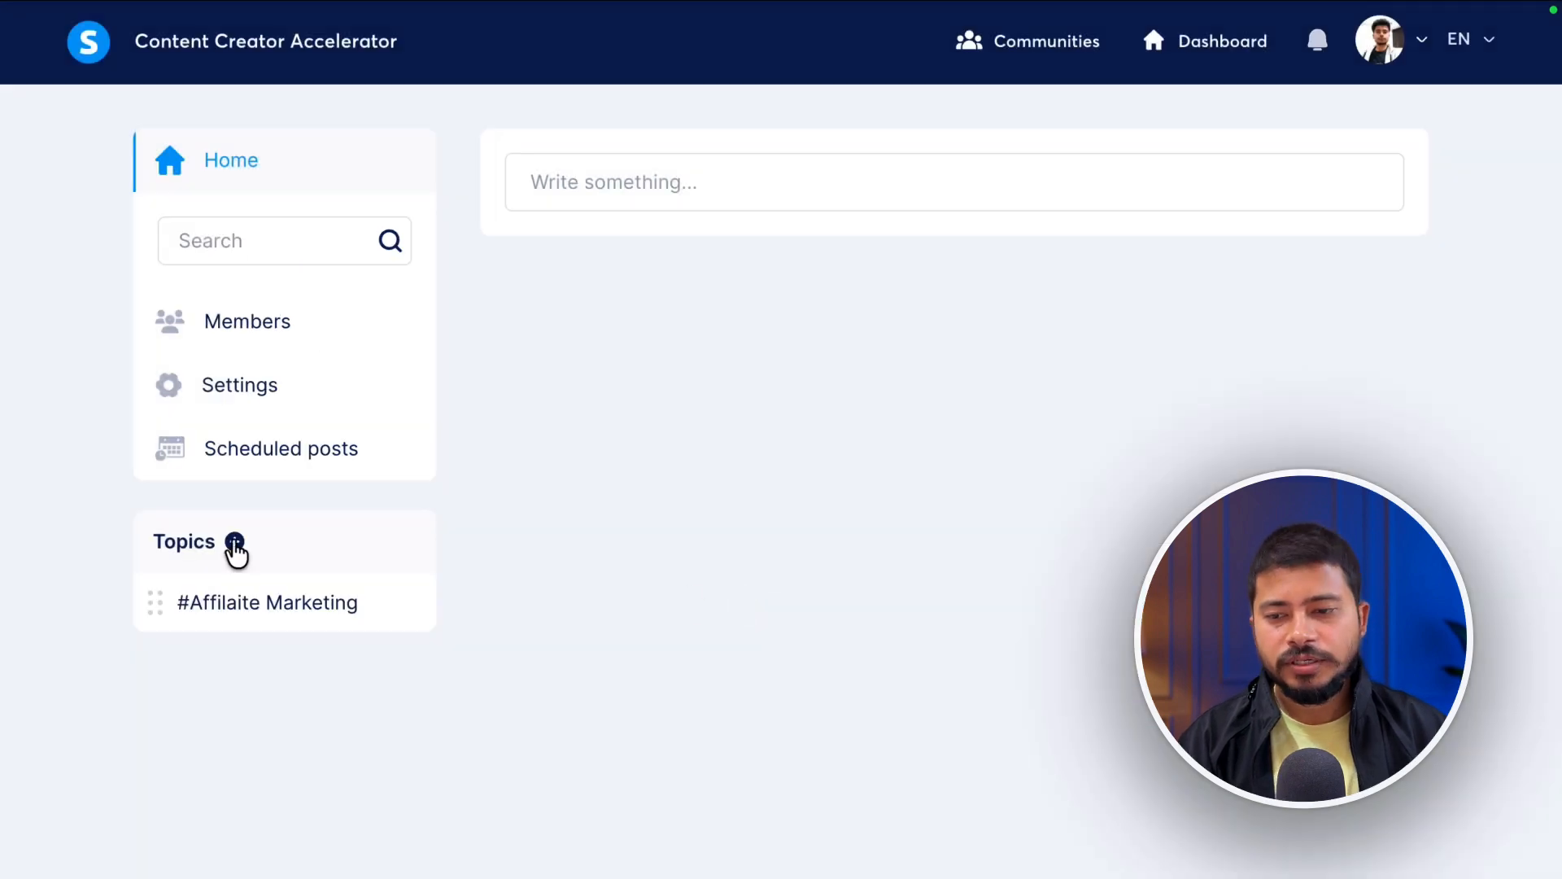
left_click(232, 541)
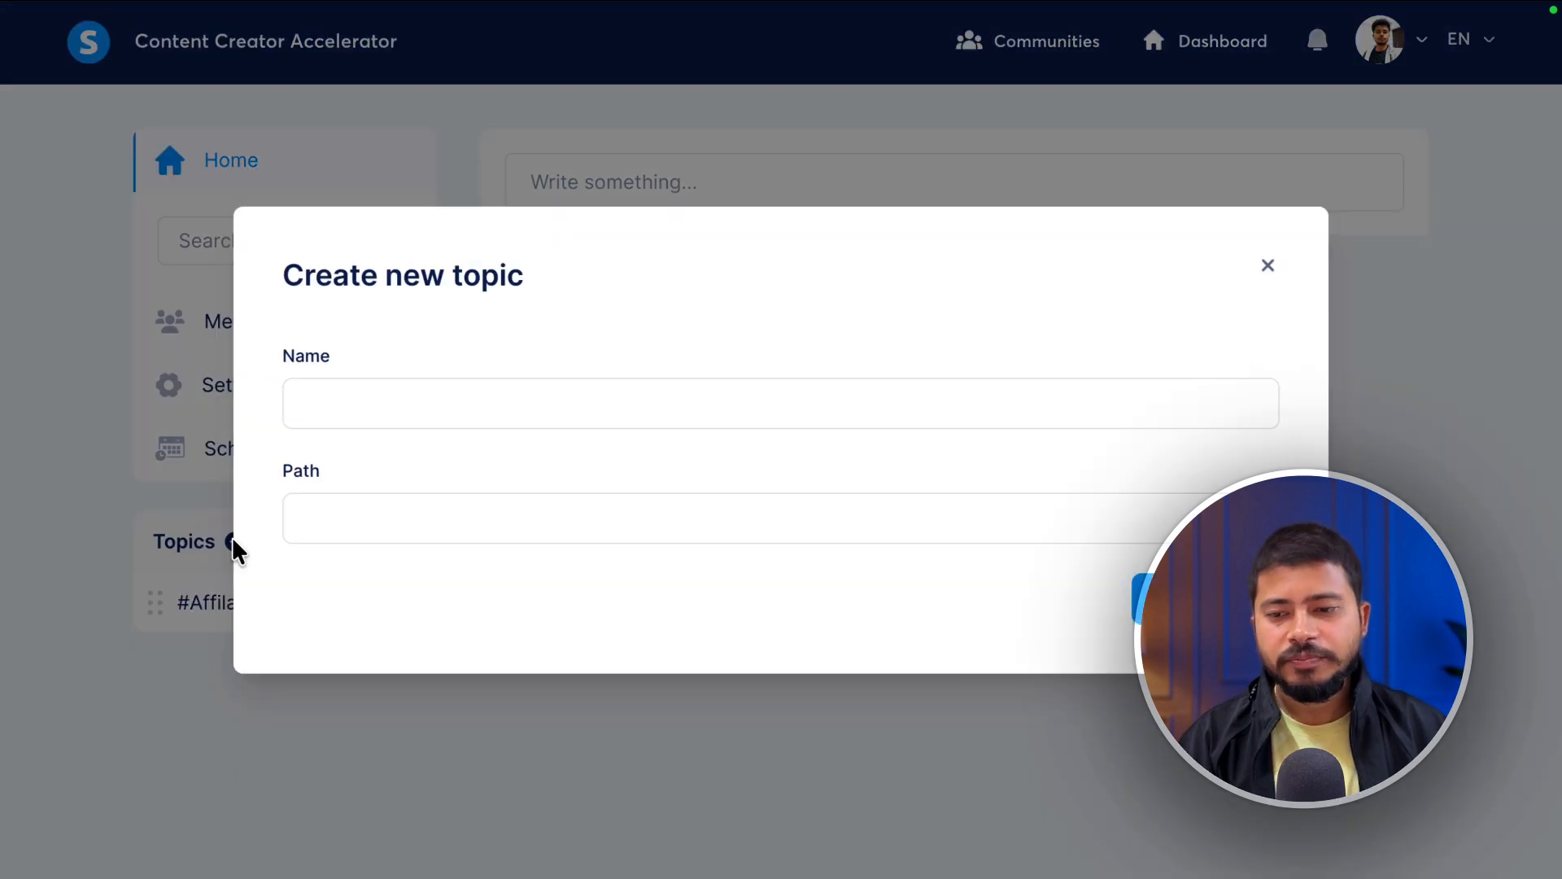
type("Tutoria")
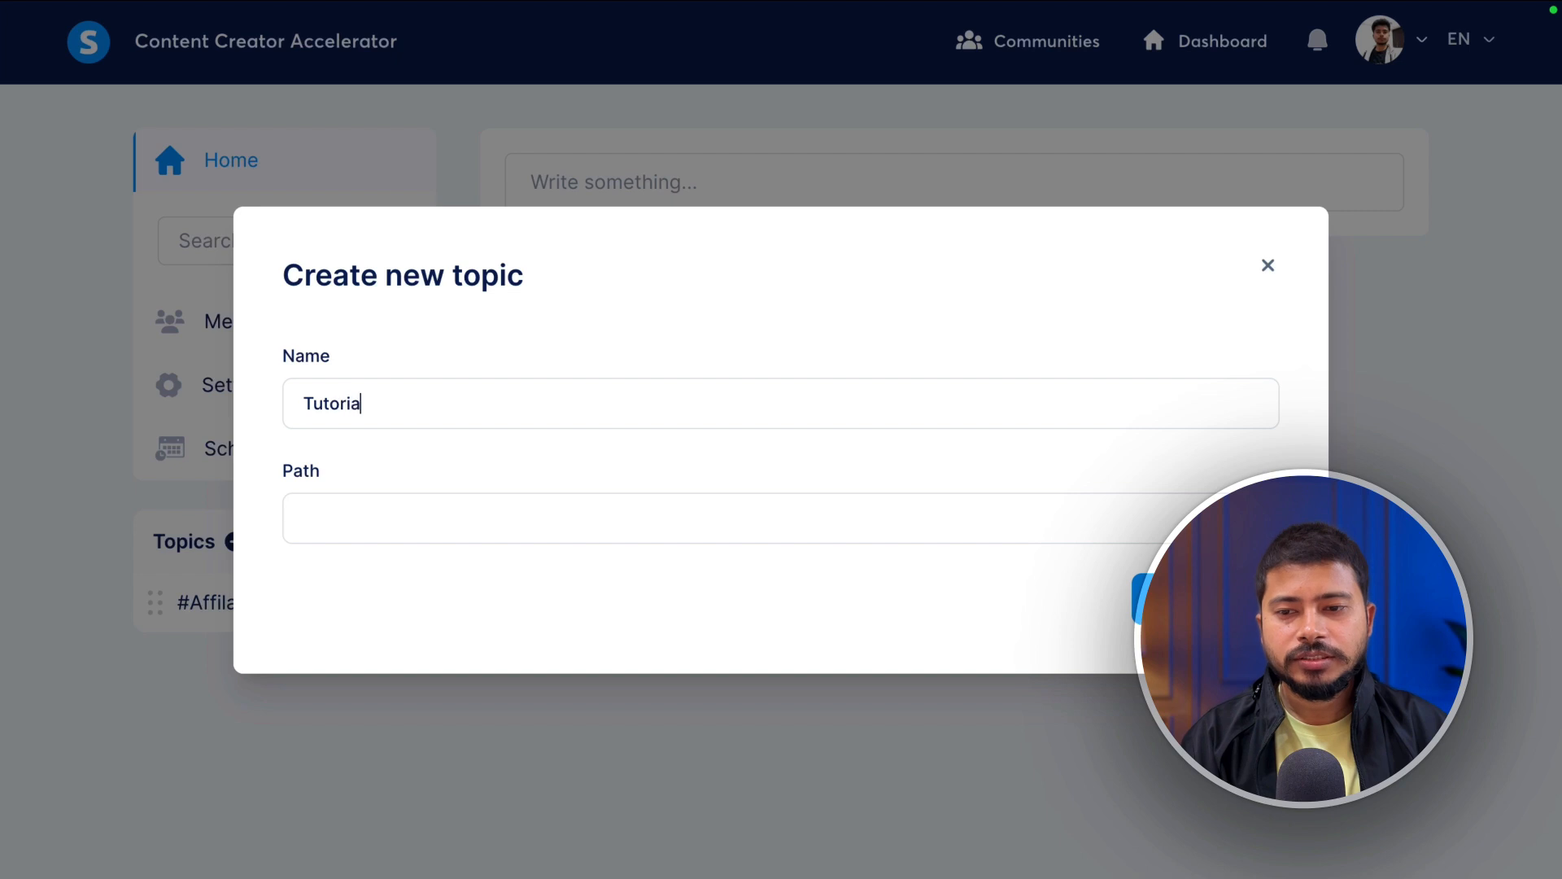
type("ls")
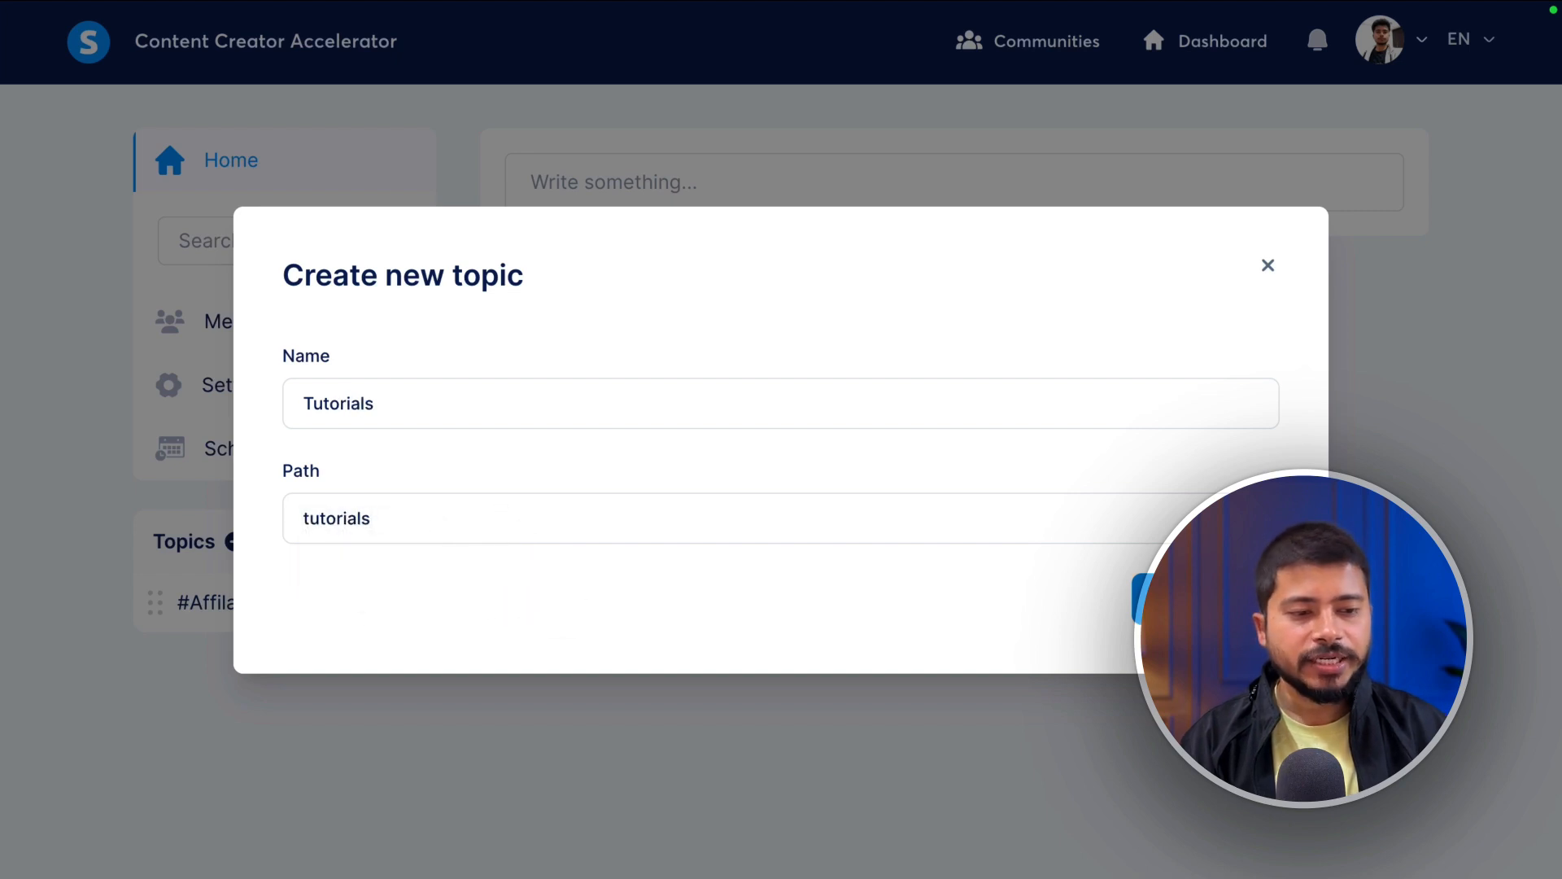
left_click(1205, 598)
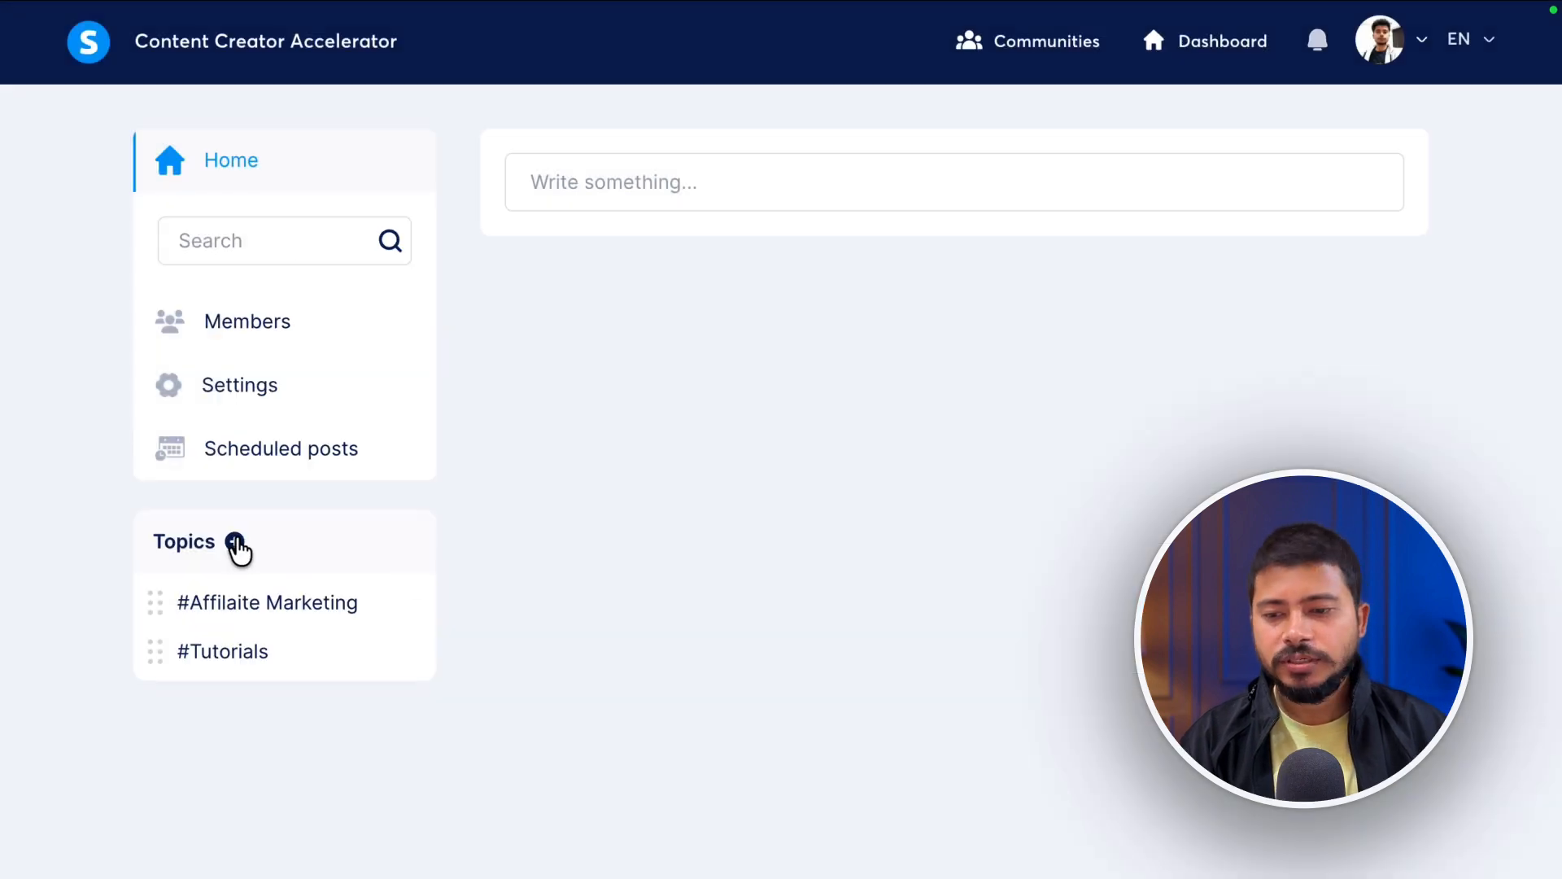
- Create the topics Content Creation Tips and General Discussion
left_click(235, 542)
type("Content")
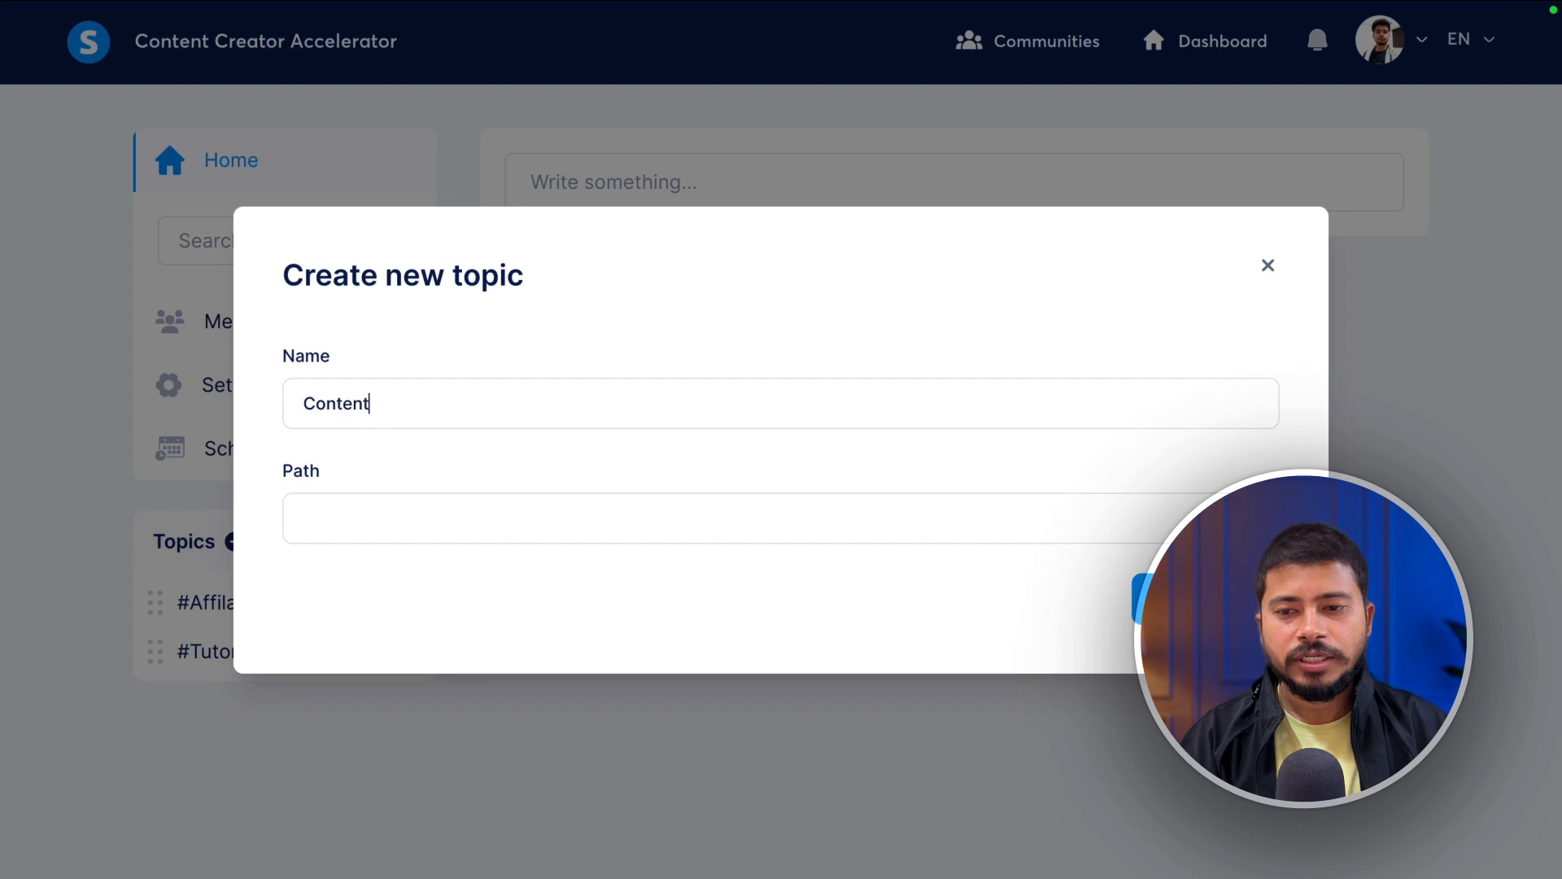
type(" Creation Tips")
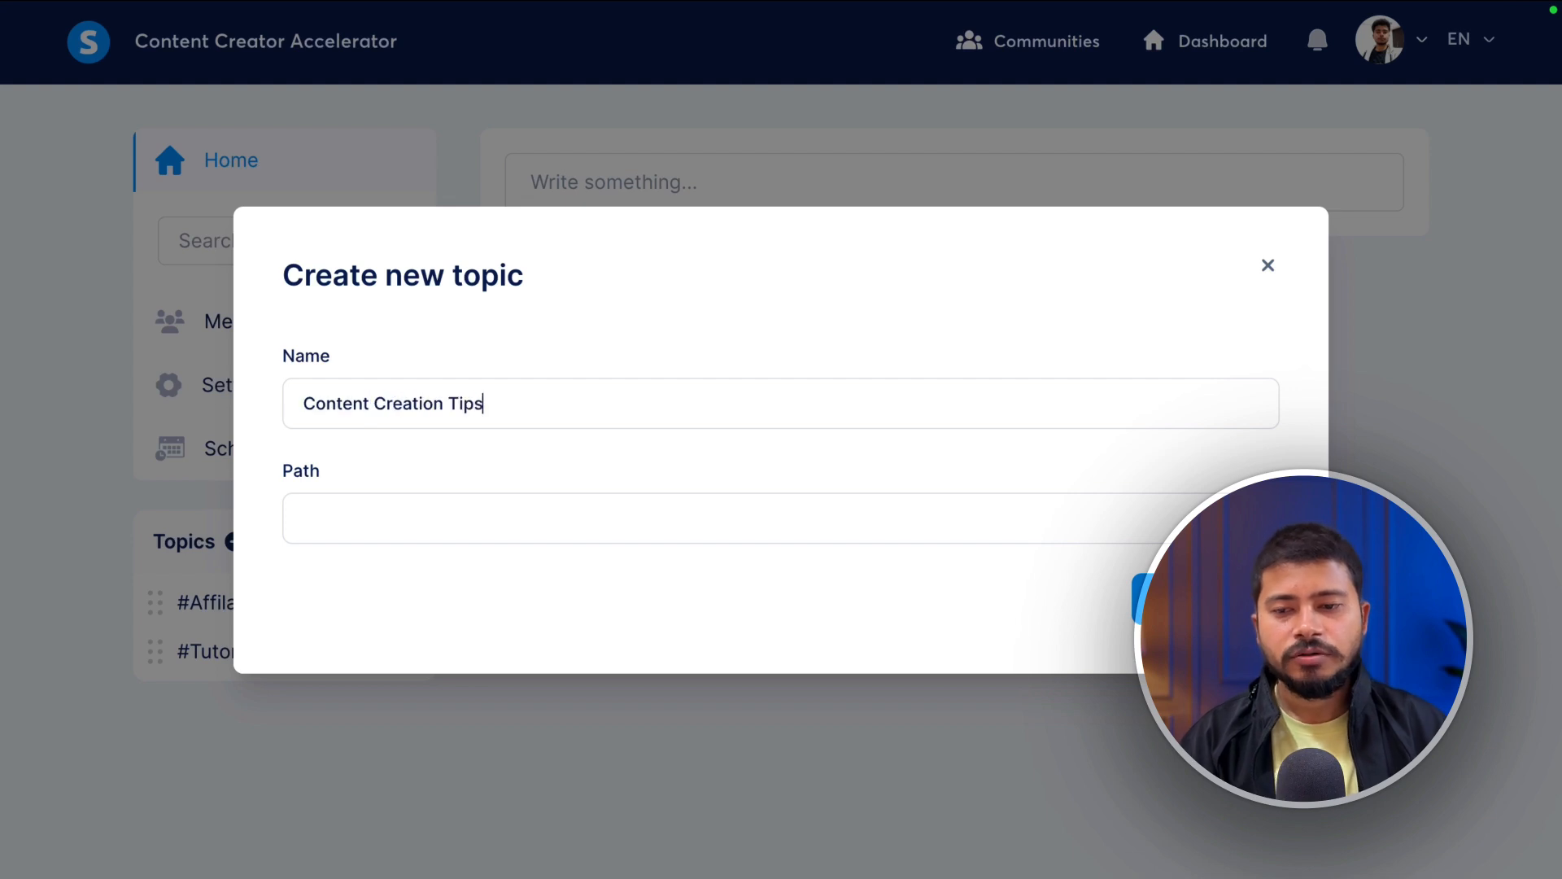
left_click(1205, 599)
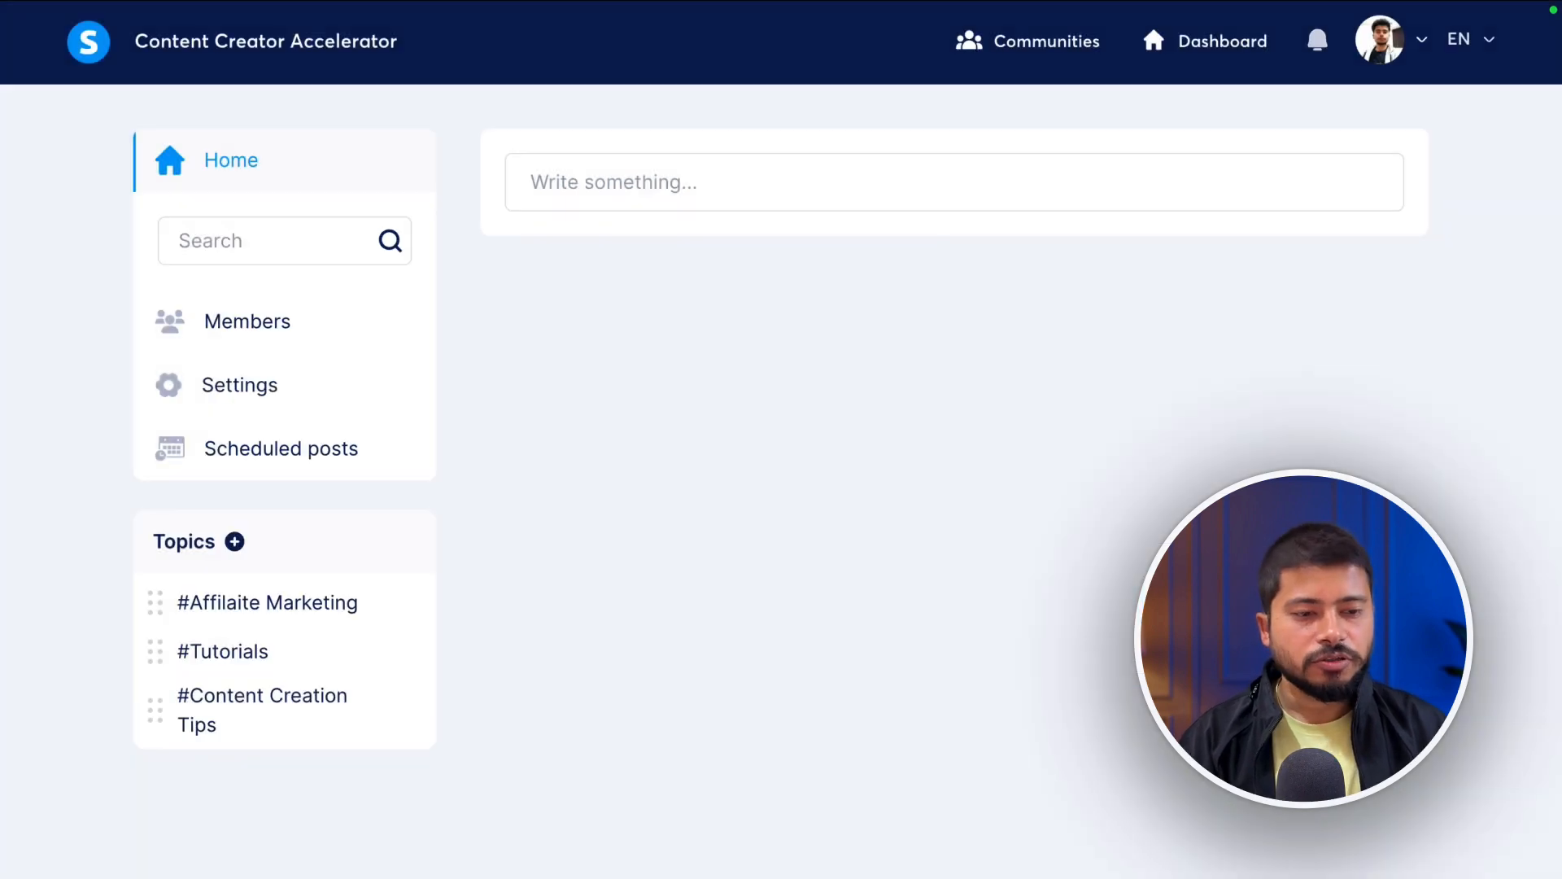
left_click(233, 542)
type("General Discussion")
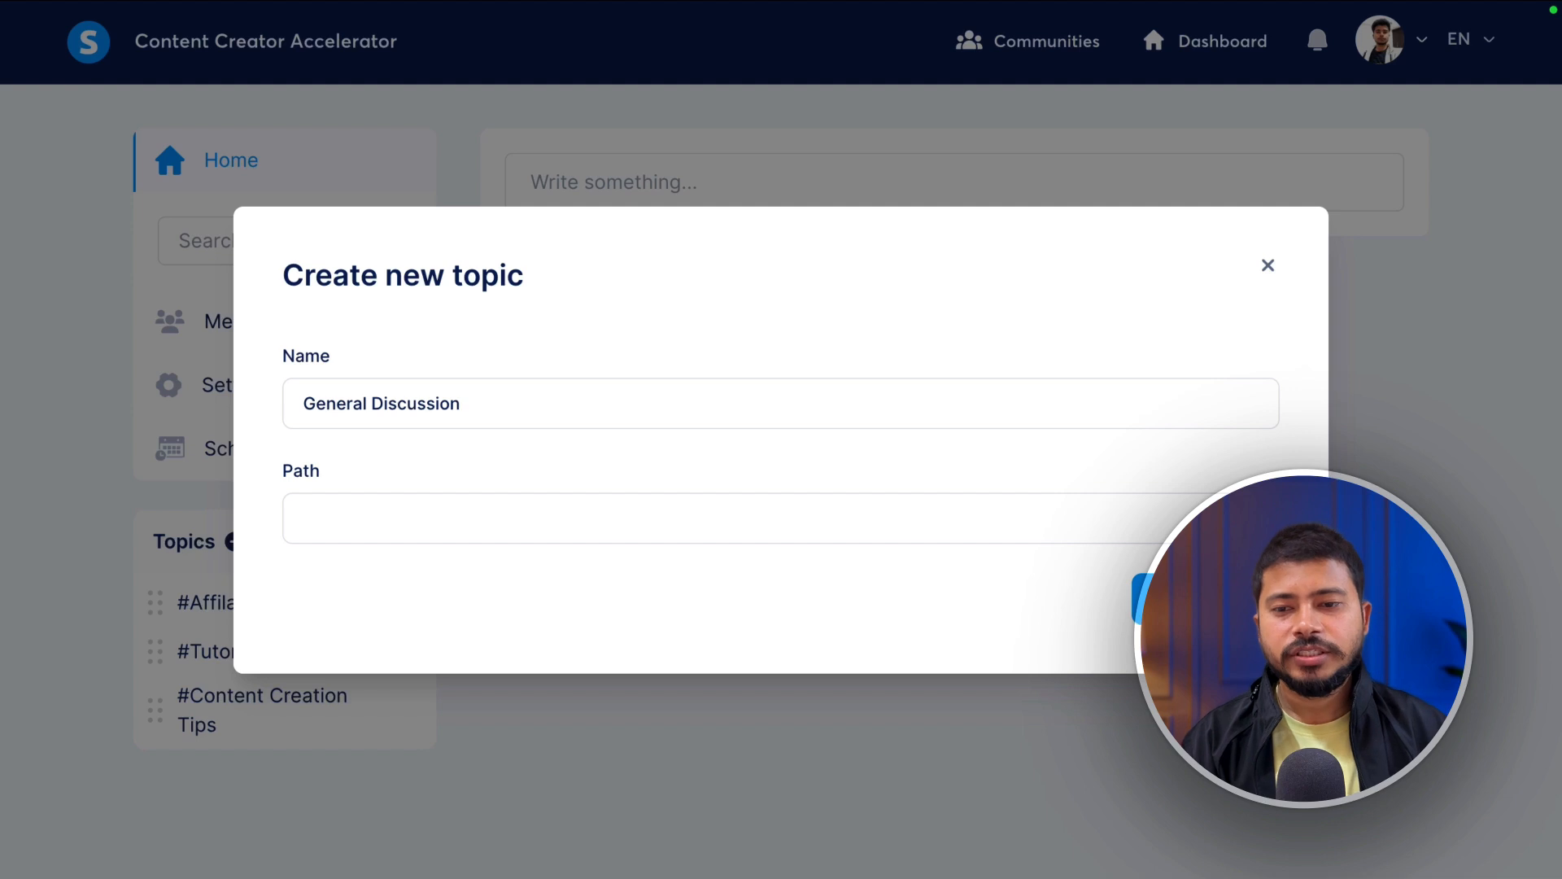
left_click(519, 534)
left_click(1206, 598)
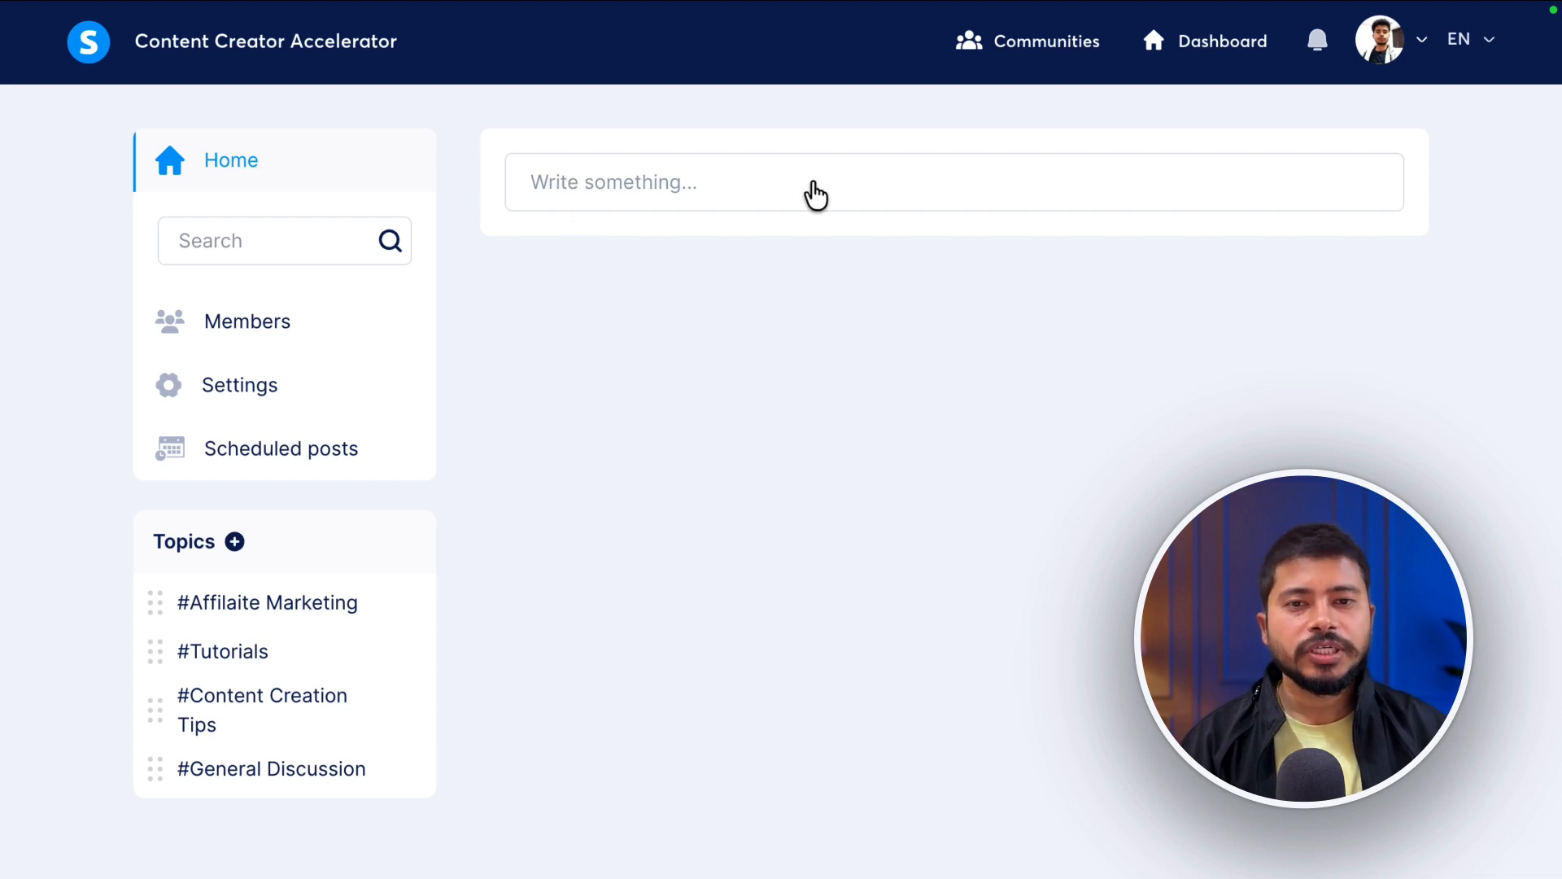
- Start a post titled 'Welcome to Content Creator Accelerator 🚀' with path 'welcome' under General Discussion
left_click(687, 190)
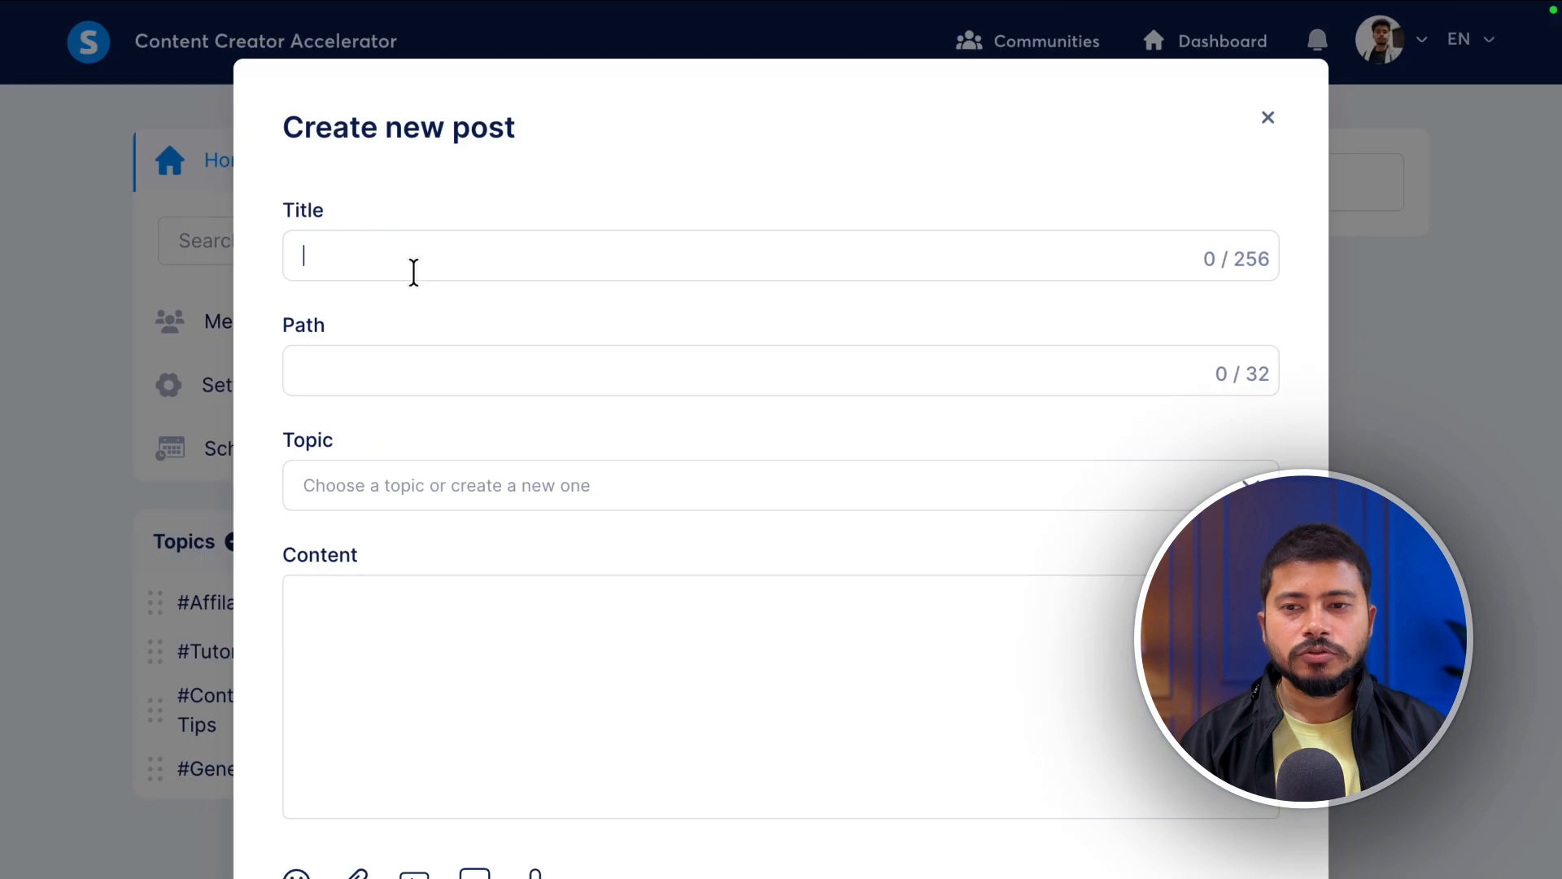
type("Welcome to Content Creator Accelerator 🚀")
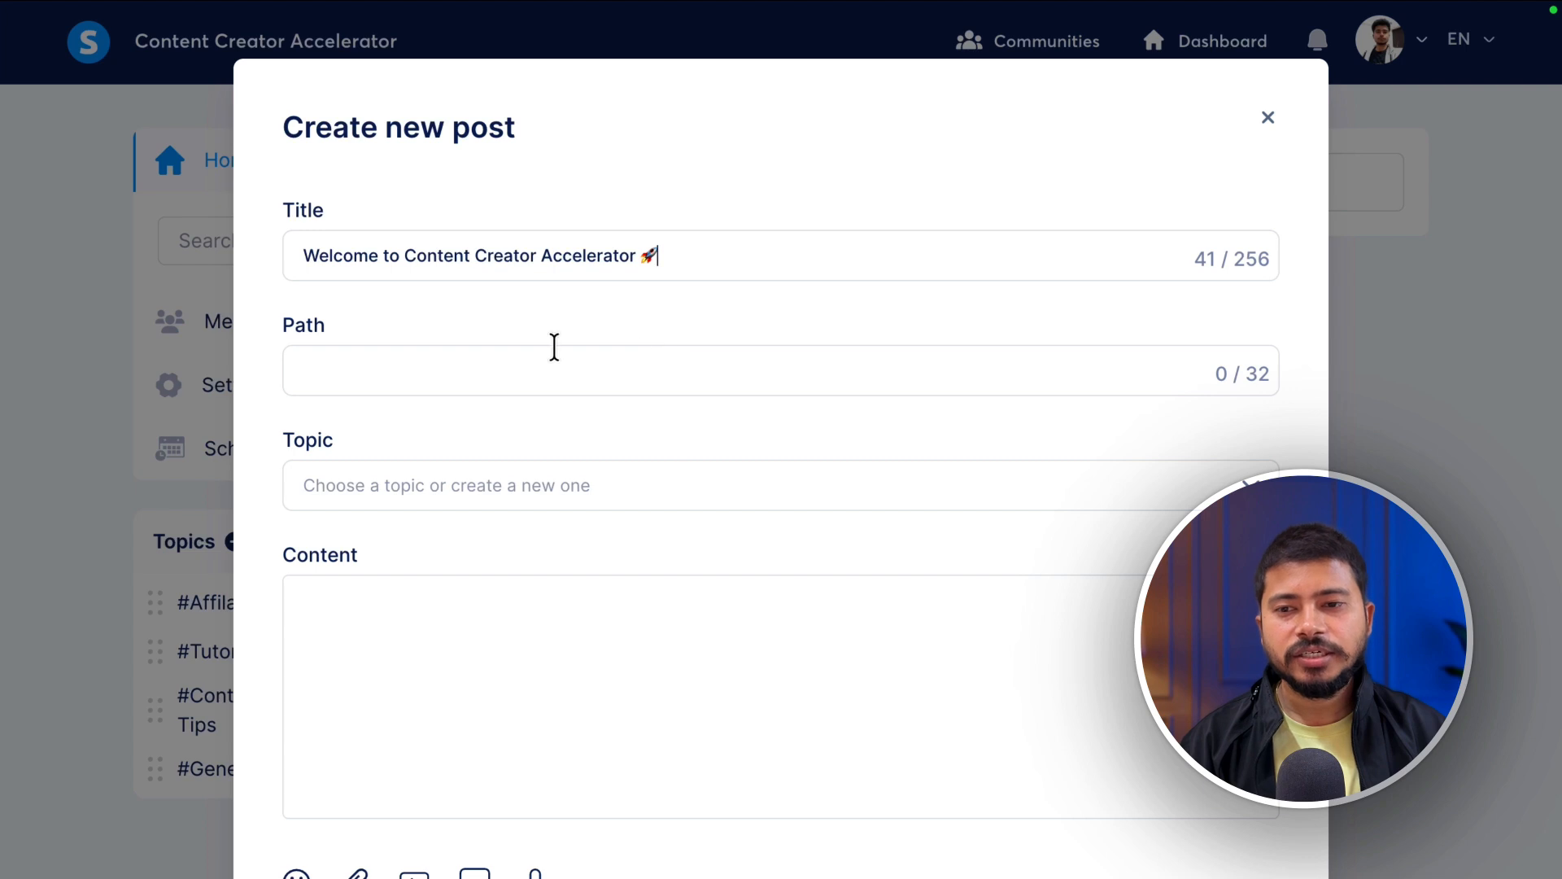
left_click(423, 373)
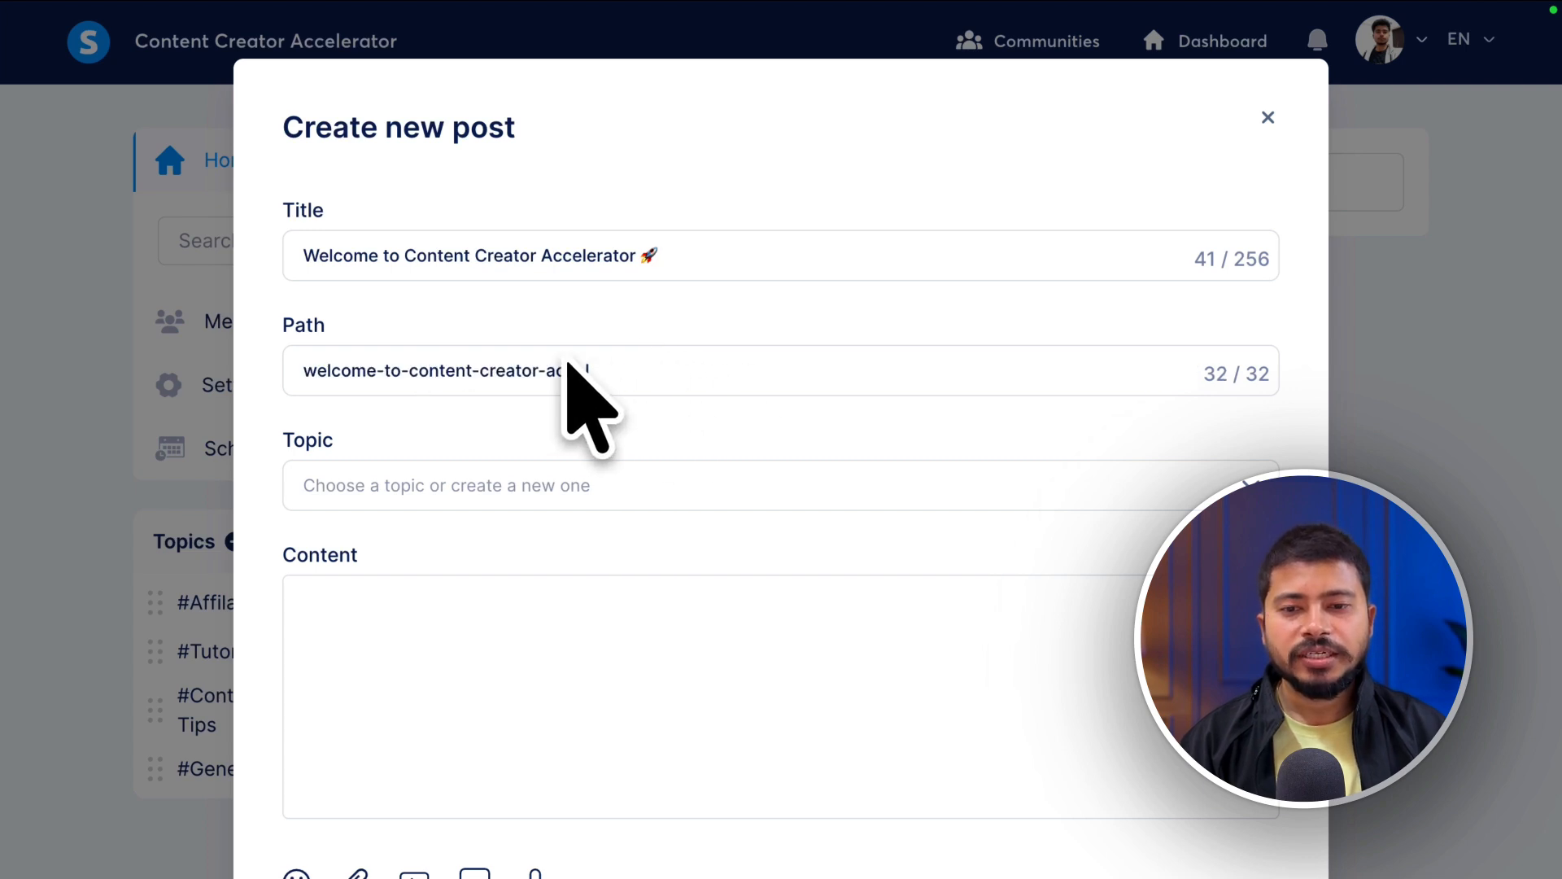
left_click_drag(617, 364, 36, 347)
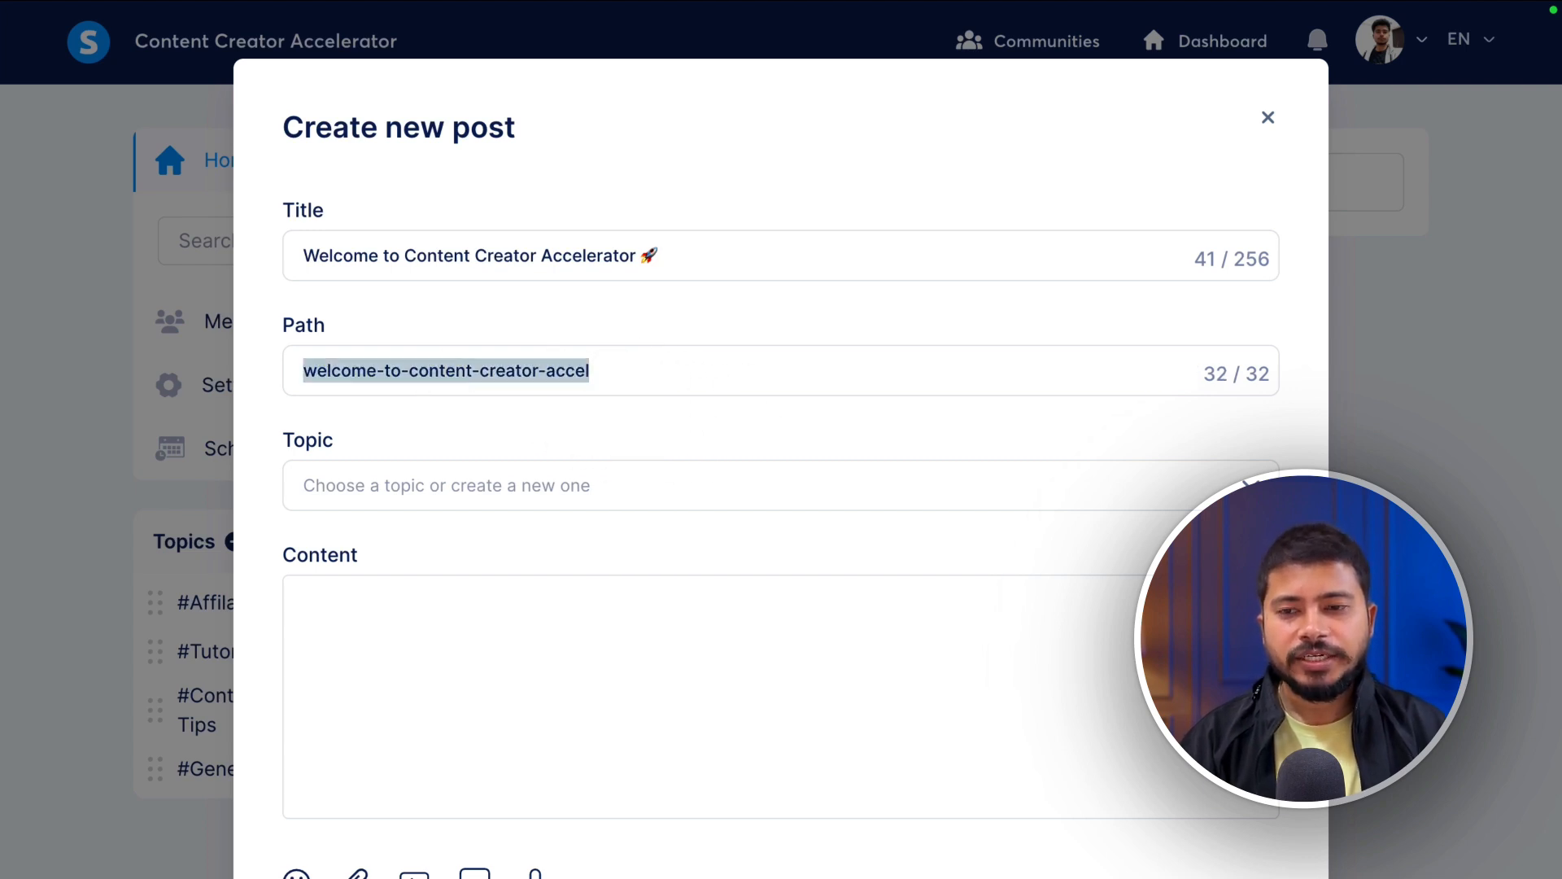
type("welcome")
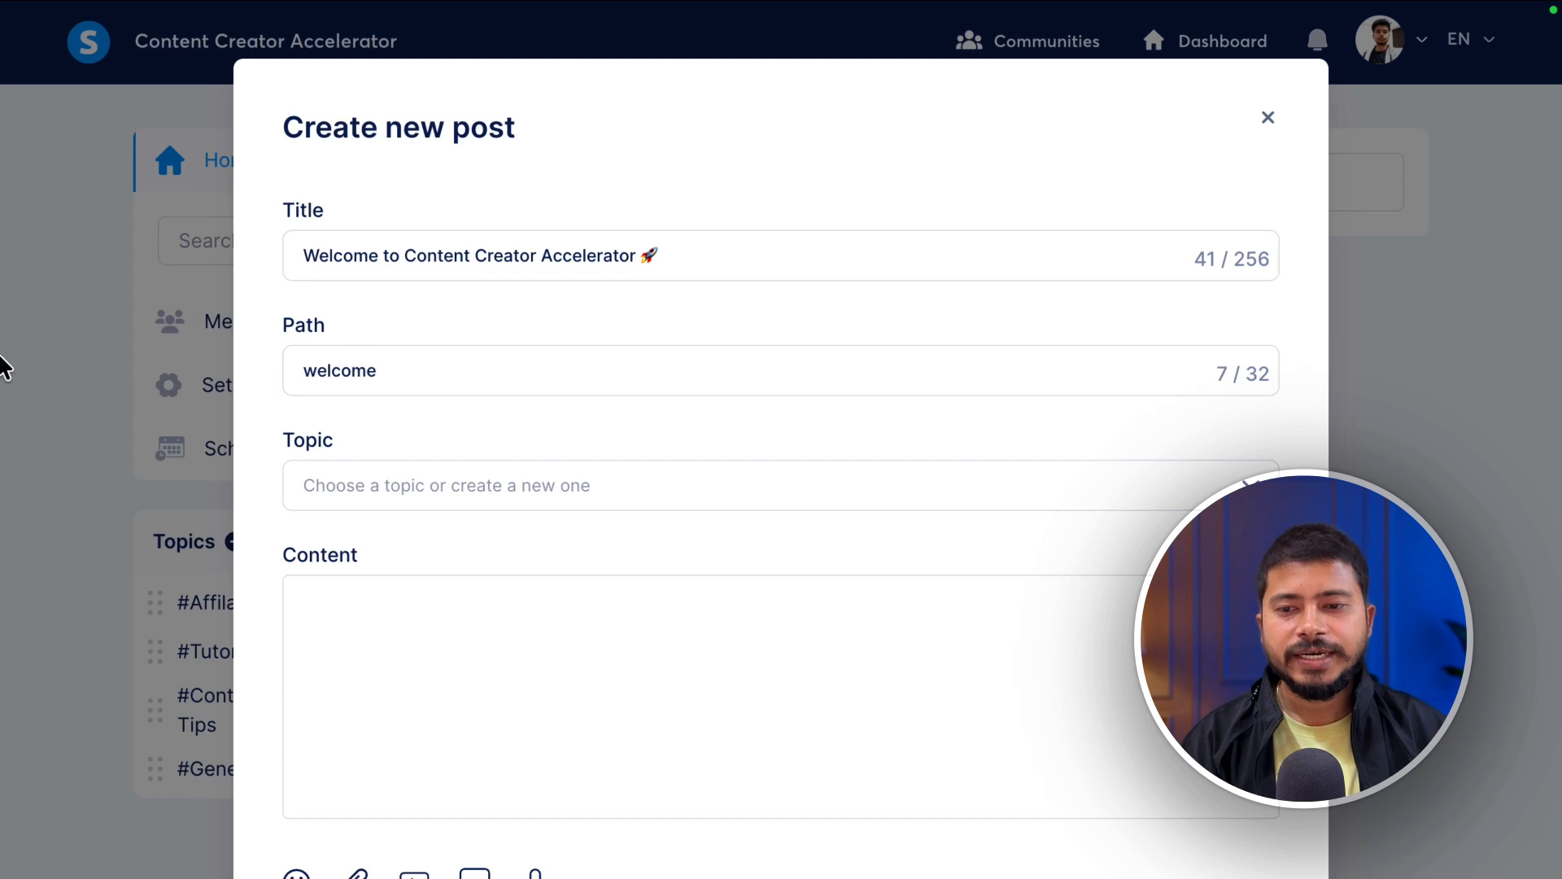
left_click(460, 485)
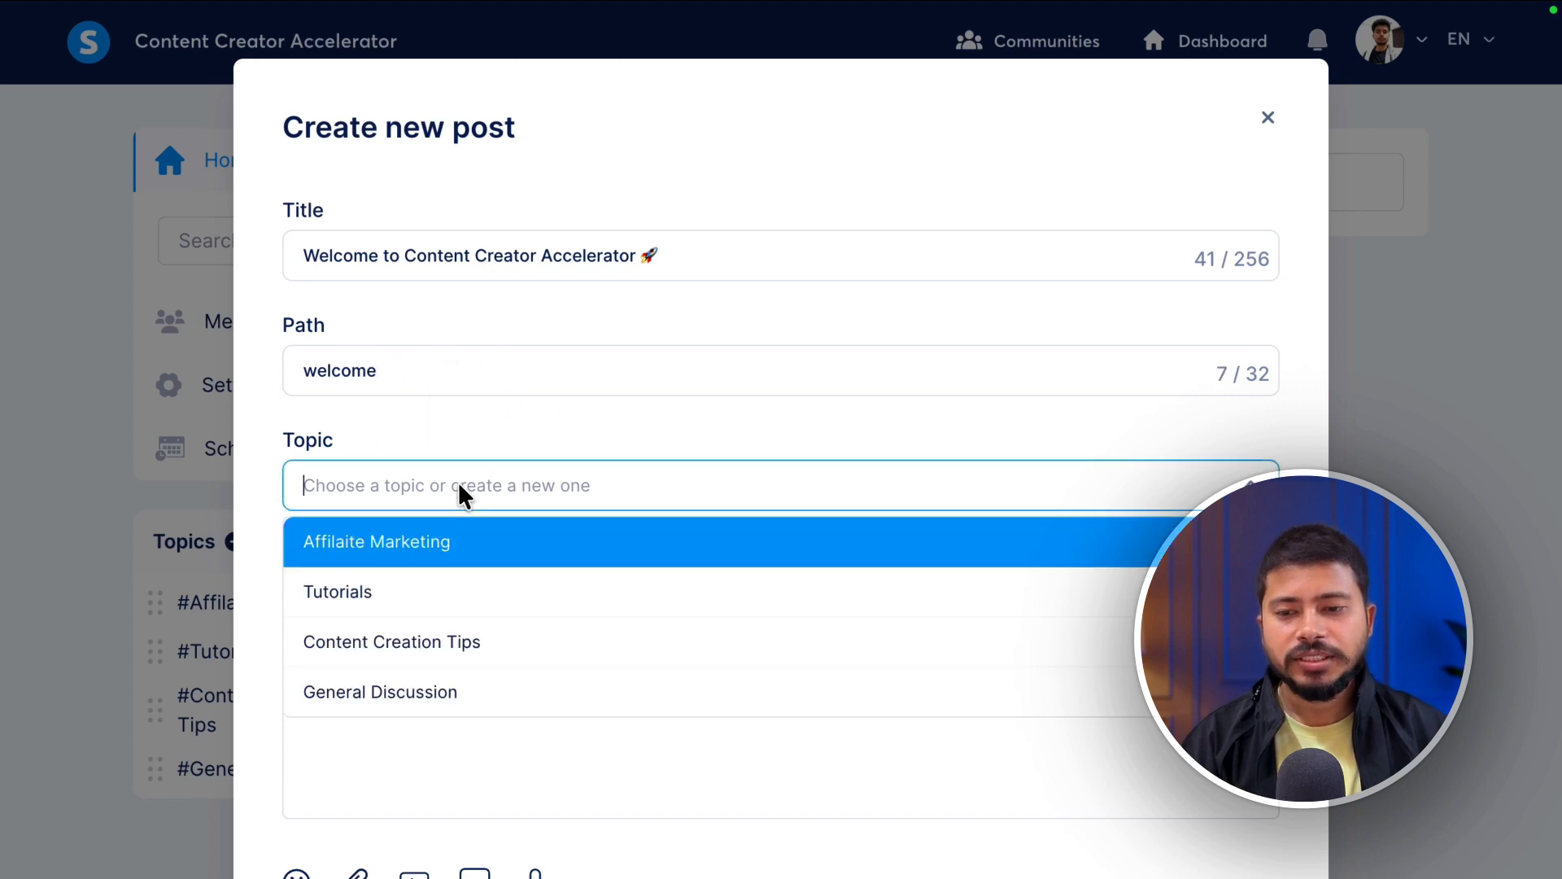
left_click(496, 691)
- Paste the welcome message into the post body and append a 😀 grinning face emoji
left_click(301, 618)
key("ctrl+v")
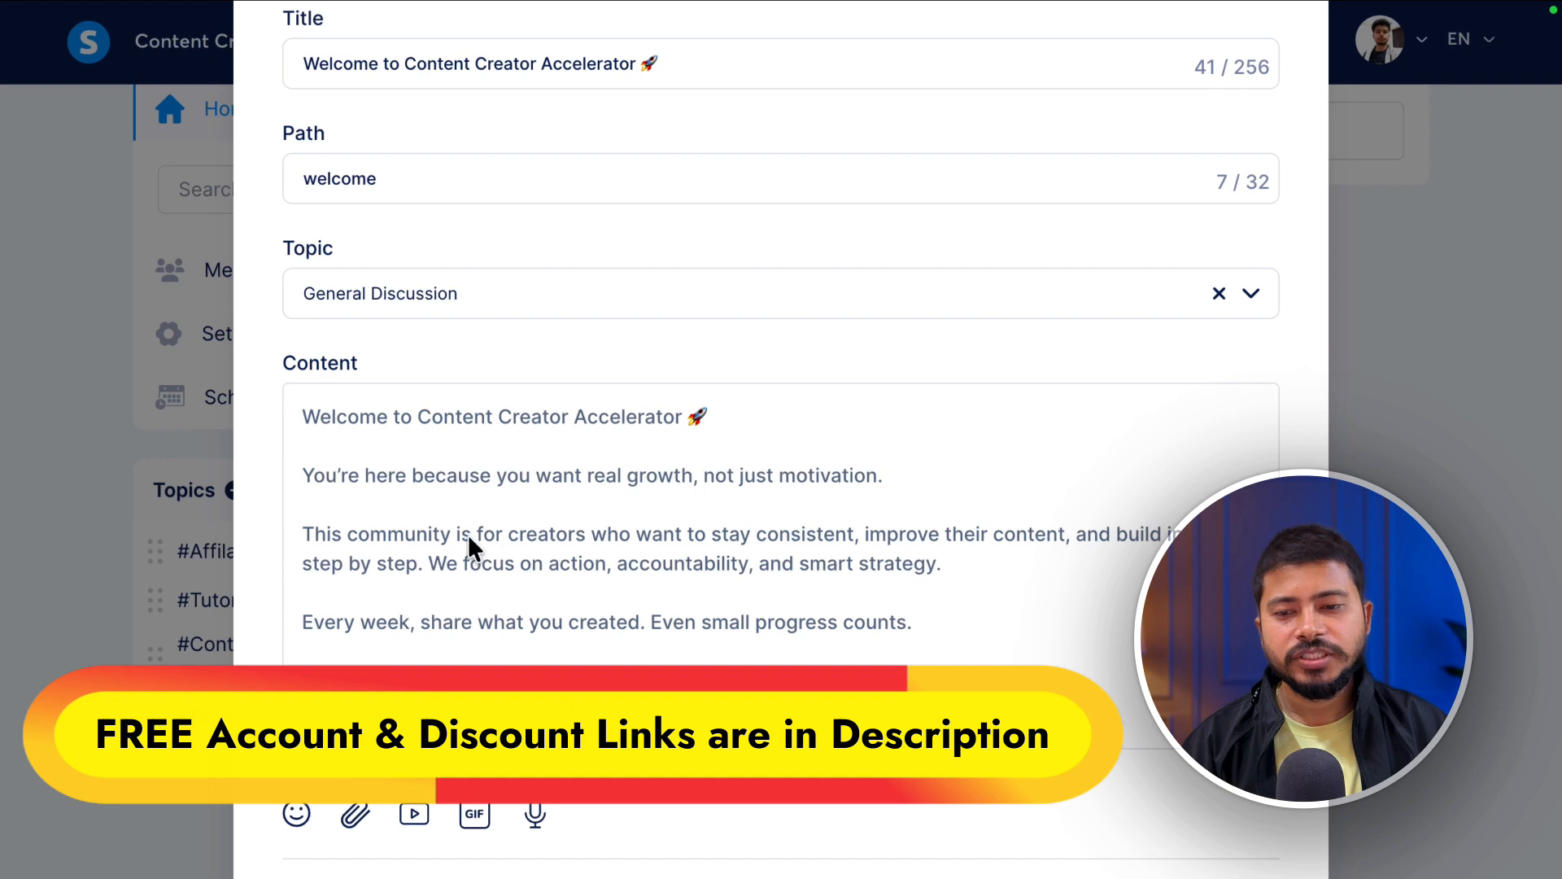
scroll(651, 537, "down", 5)
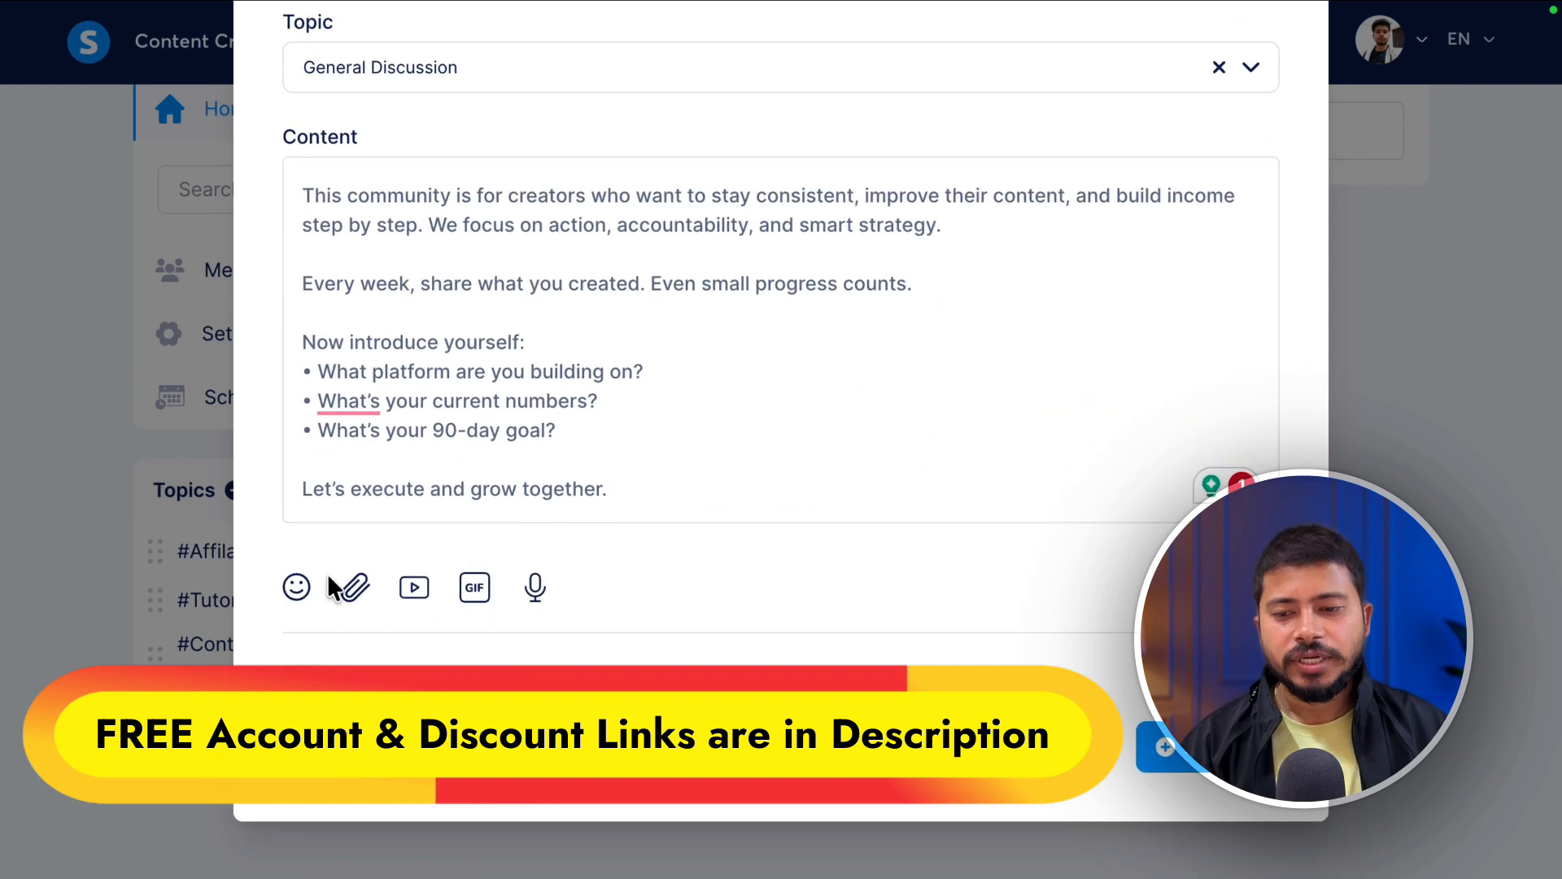
left_click(296, 587)
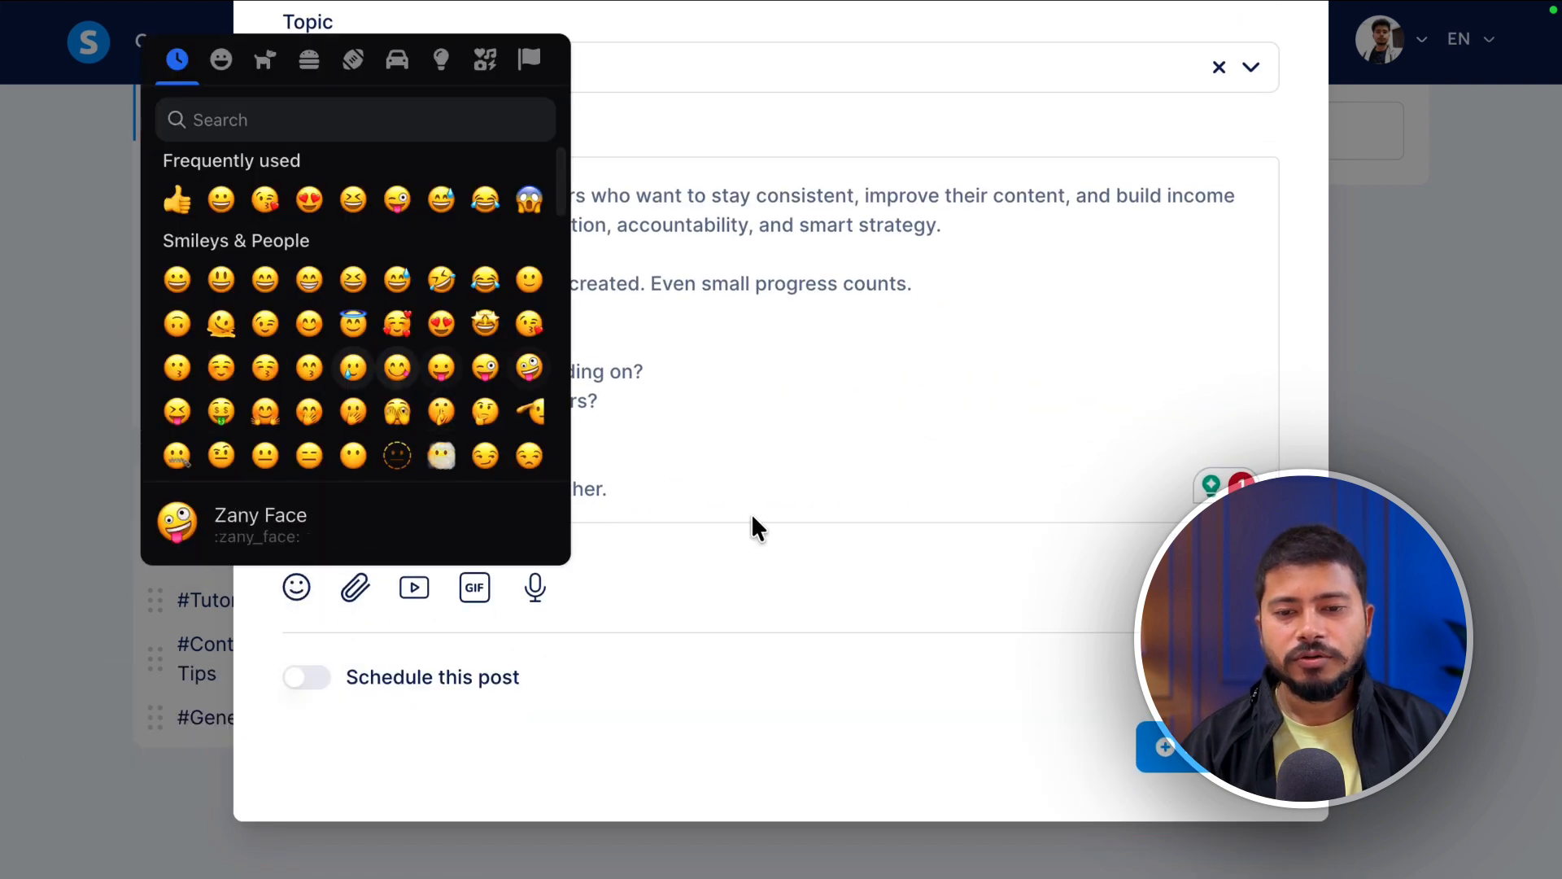
left_click(659, 488)
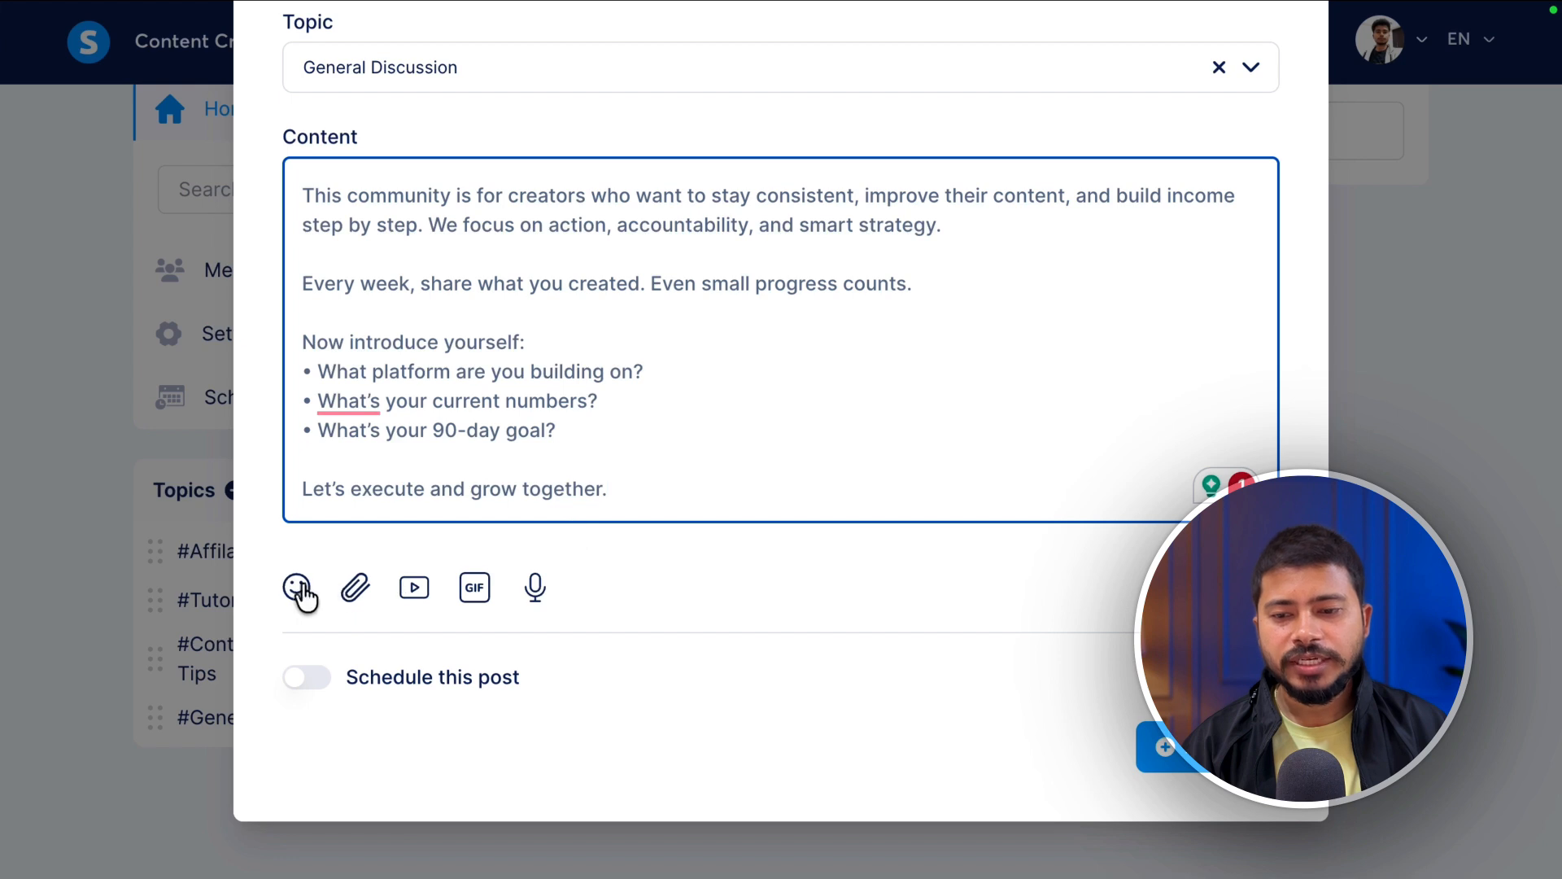
left_click(296, 587)
left_click(161, 199)
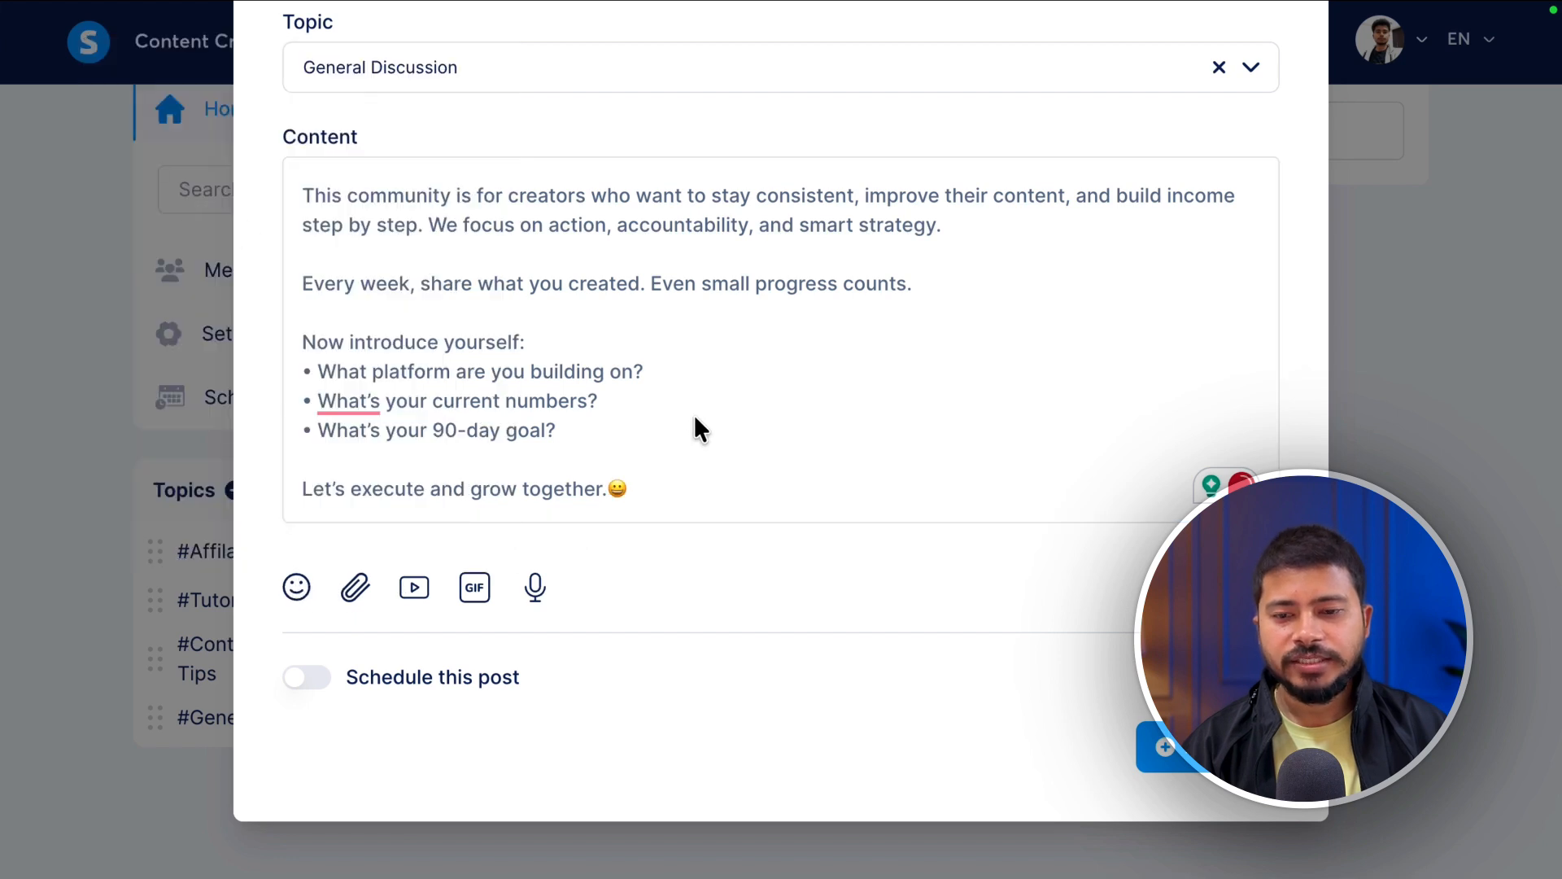
left_click(358, 589)
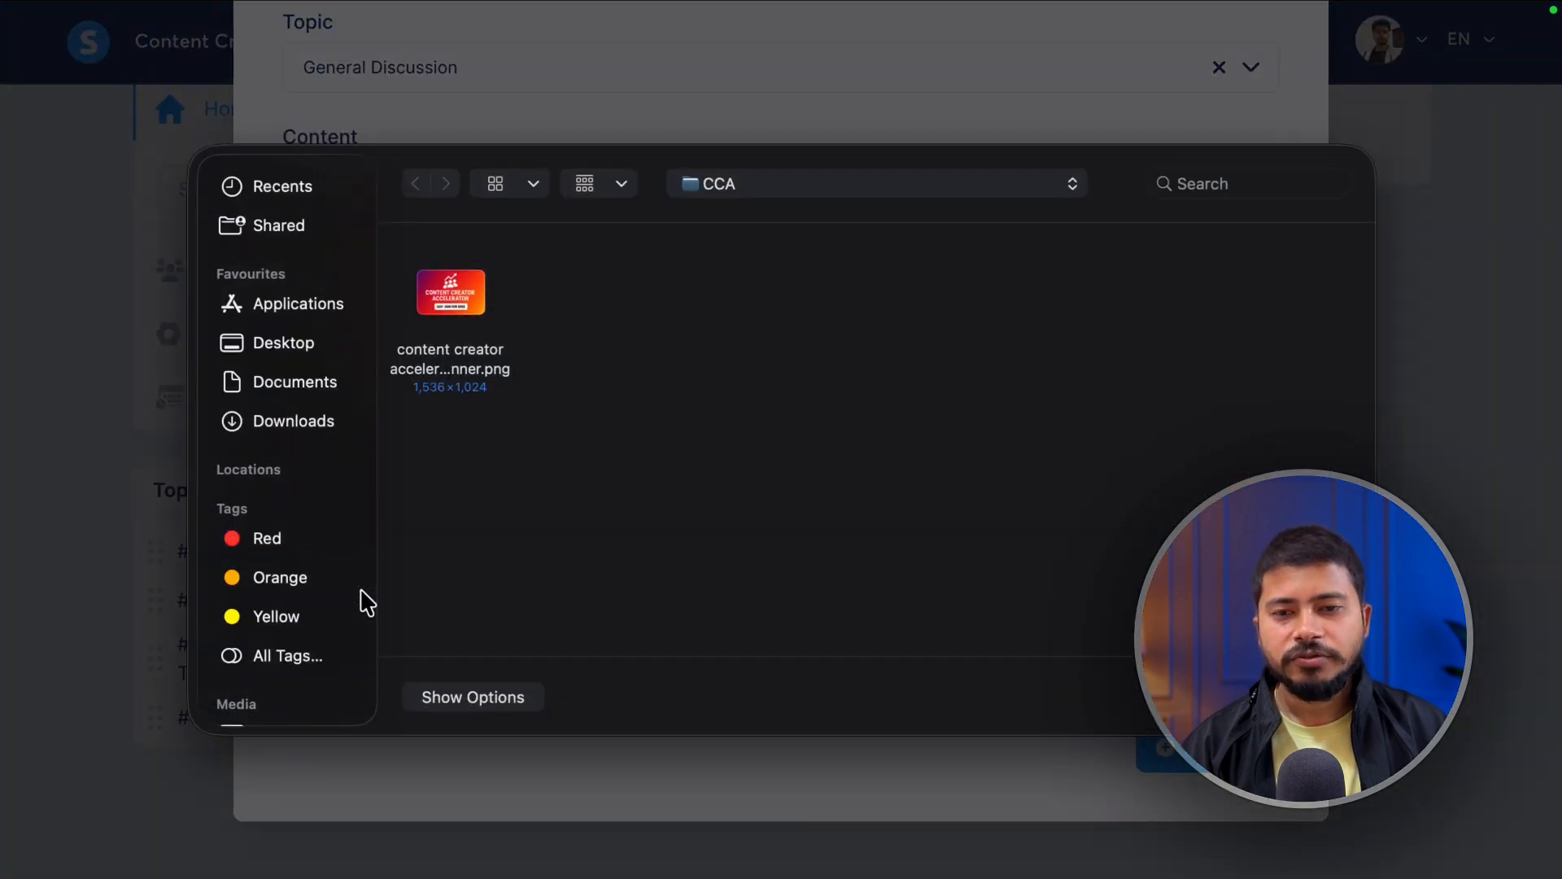
key("Escape")
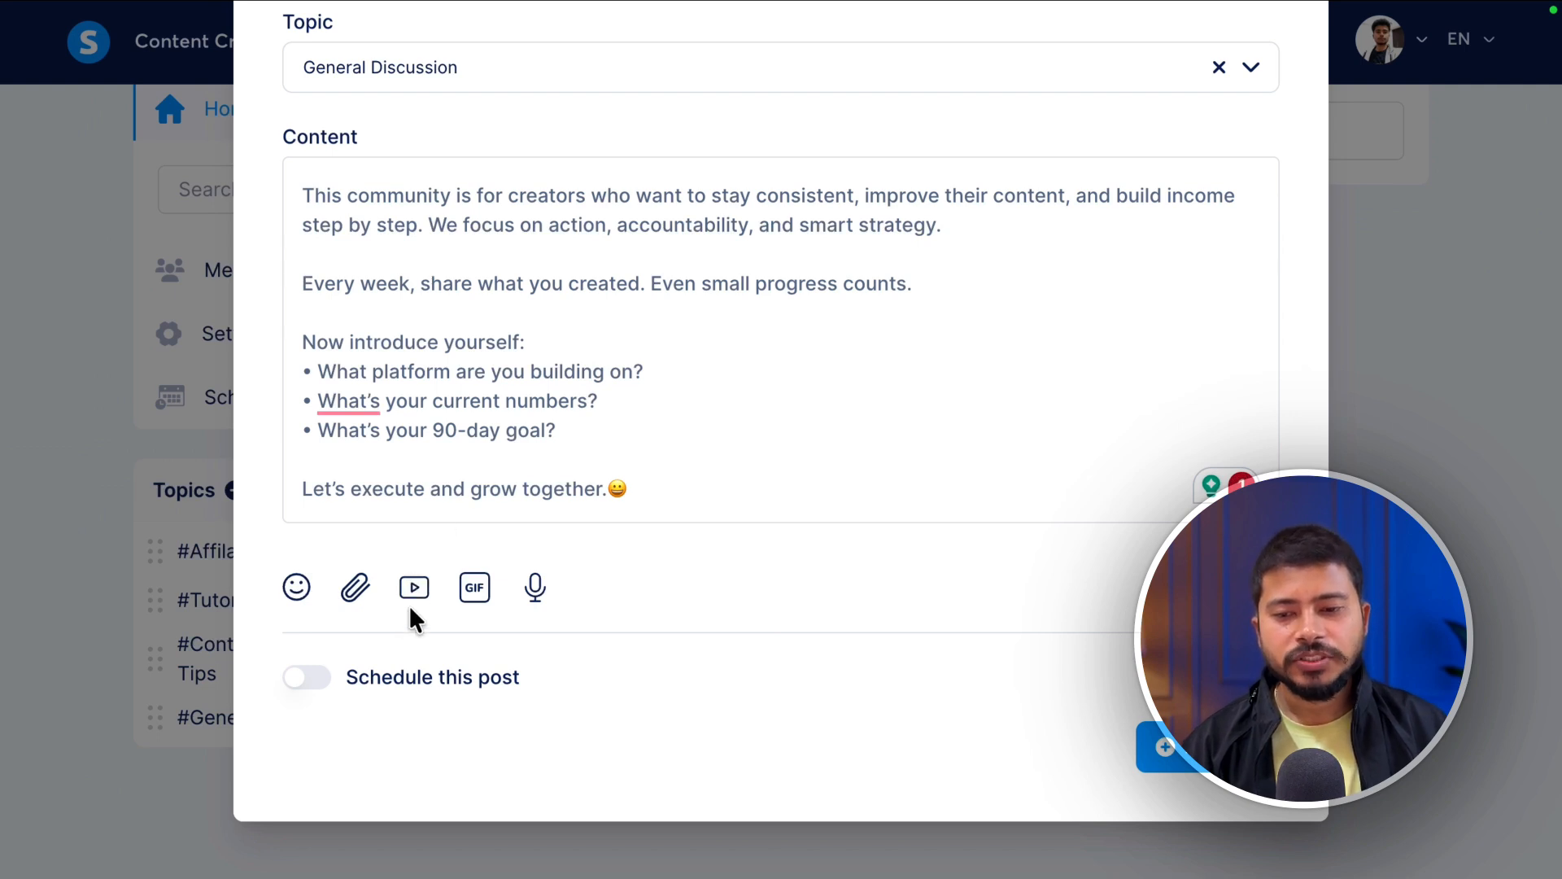
- Attach the 'Welcome to the family' GIF to the post, found by searching 'wecolme'
left_click(412, 598)
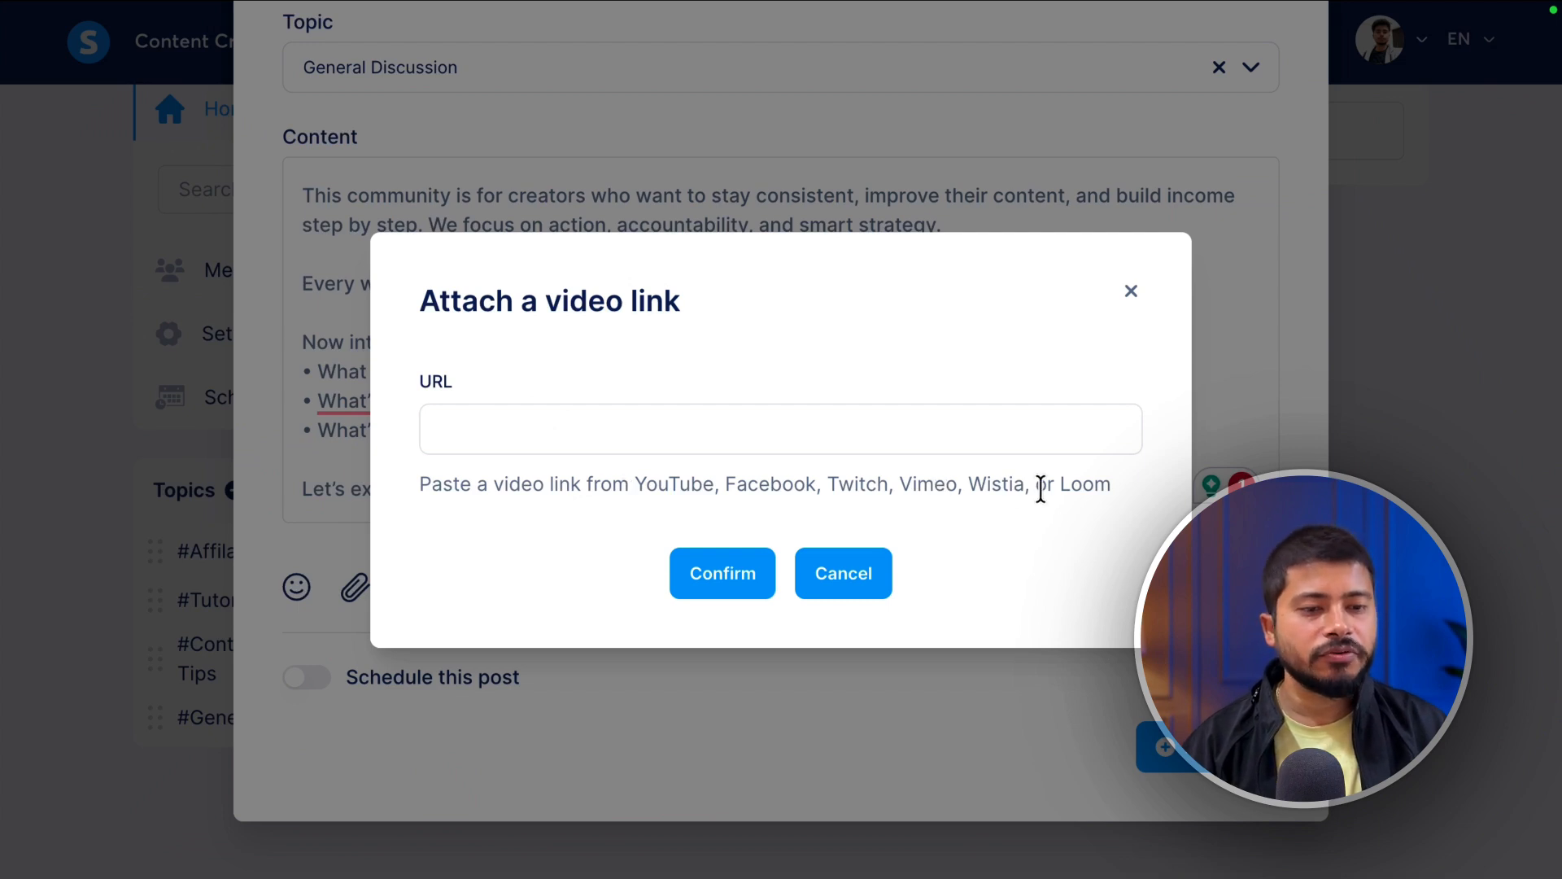
left_click(822, 569)
left_click(476, 588)
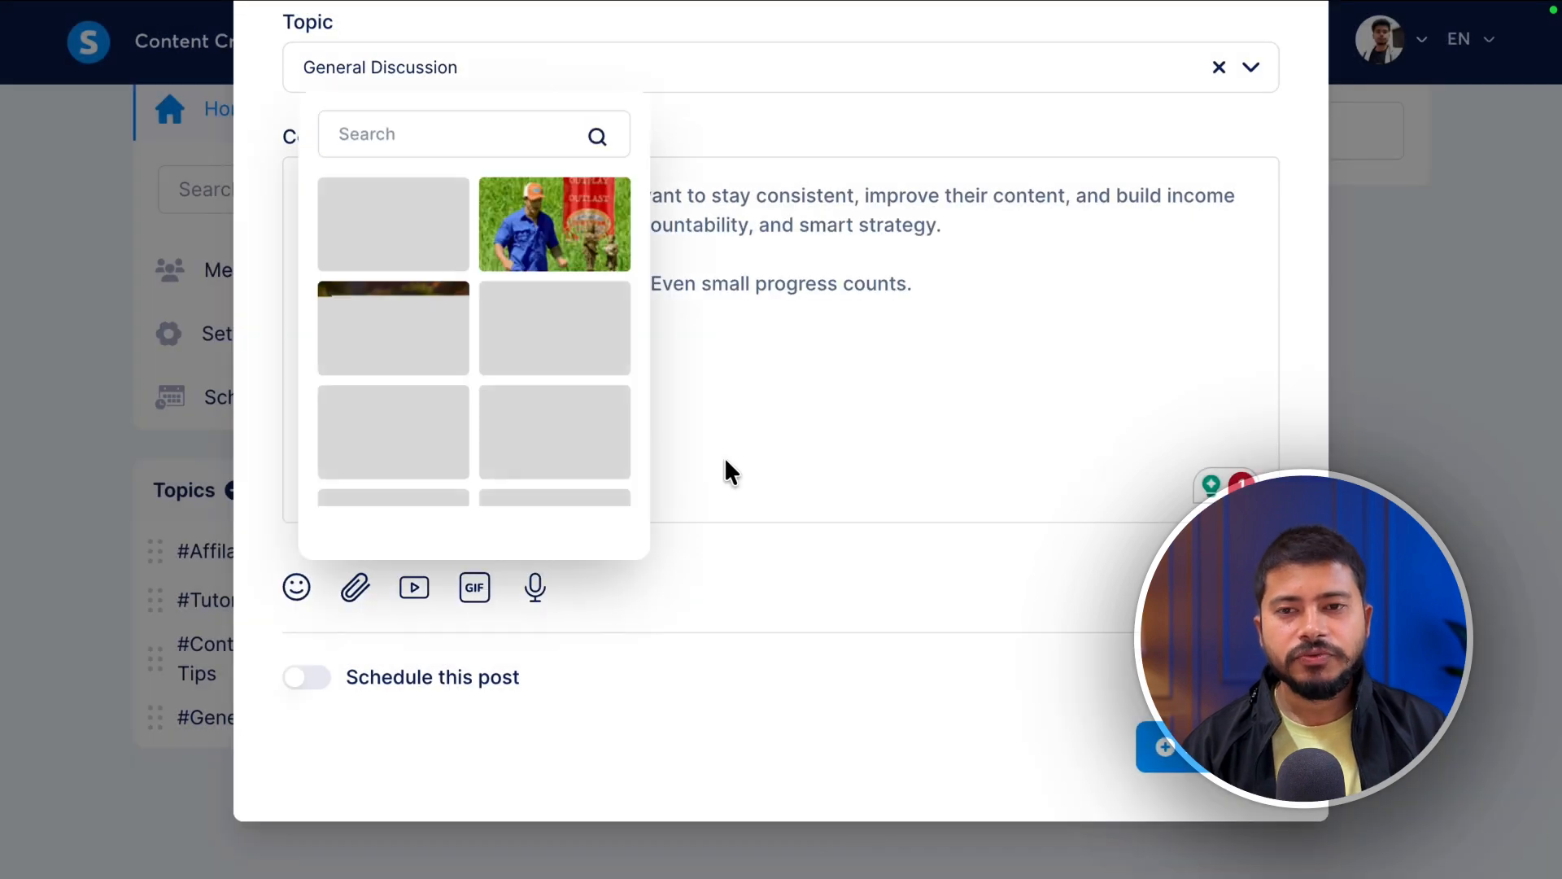
scroll(549, 383, "down", 5)
scroll(541, 387, "down", 3)
scroll(540, 387, "up", 10)
left_click(368, 133)
type("wecolme")
left_click(576, 346)
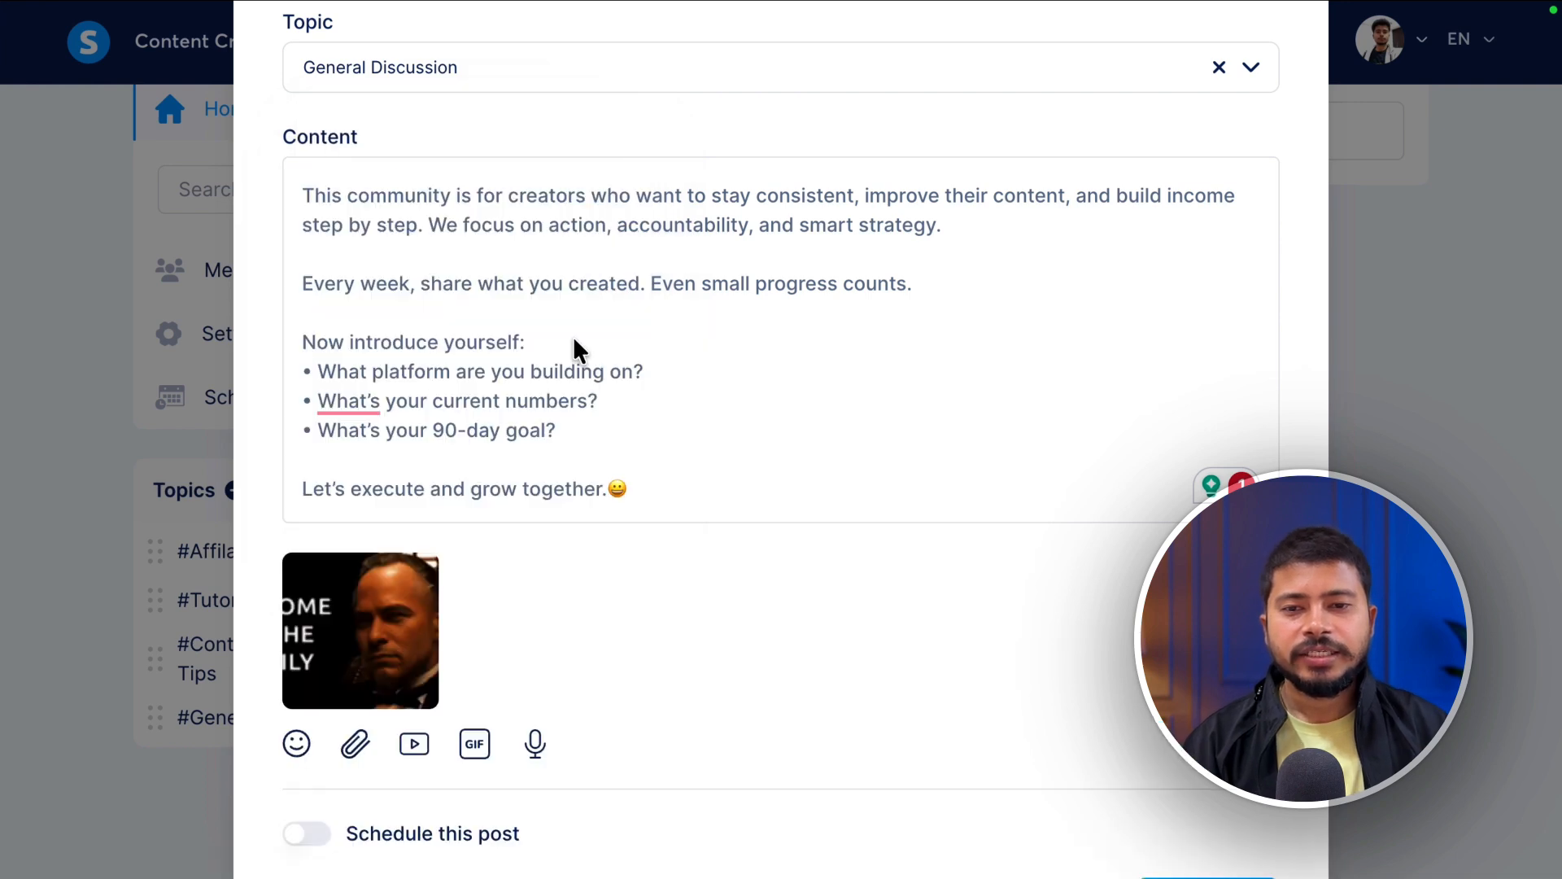
scroll(750, 489, "down", 2)
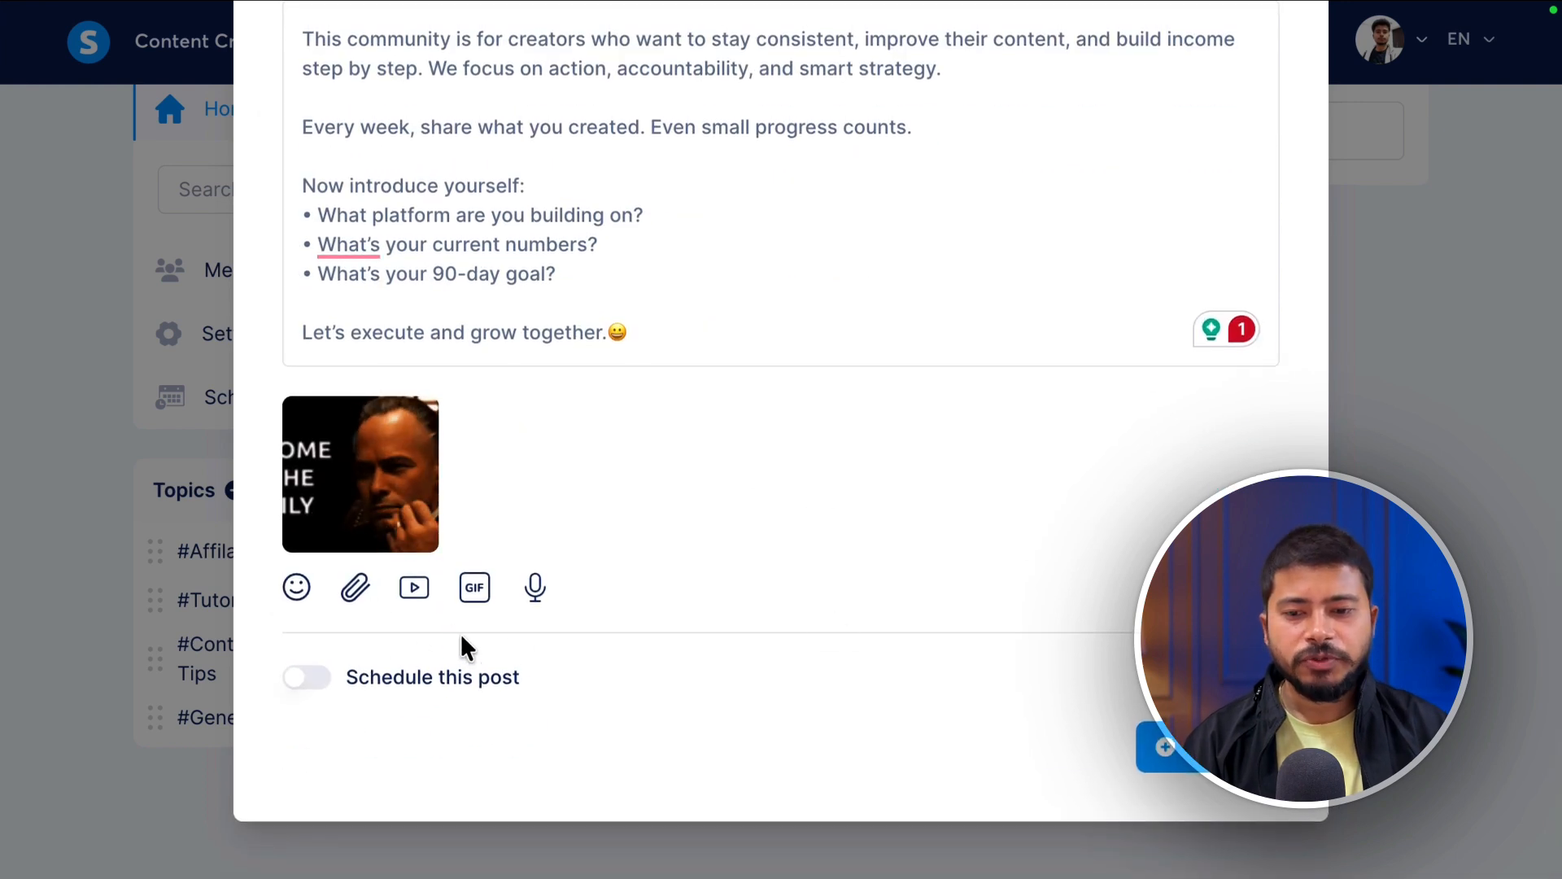
- Leave scheduling off and publish the welcome post immediately
left_click(309, 690)
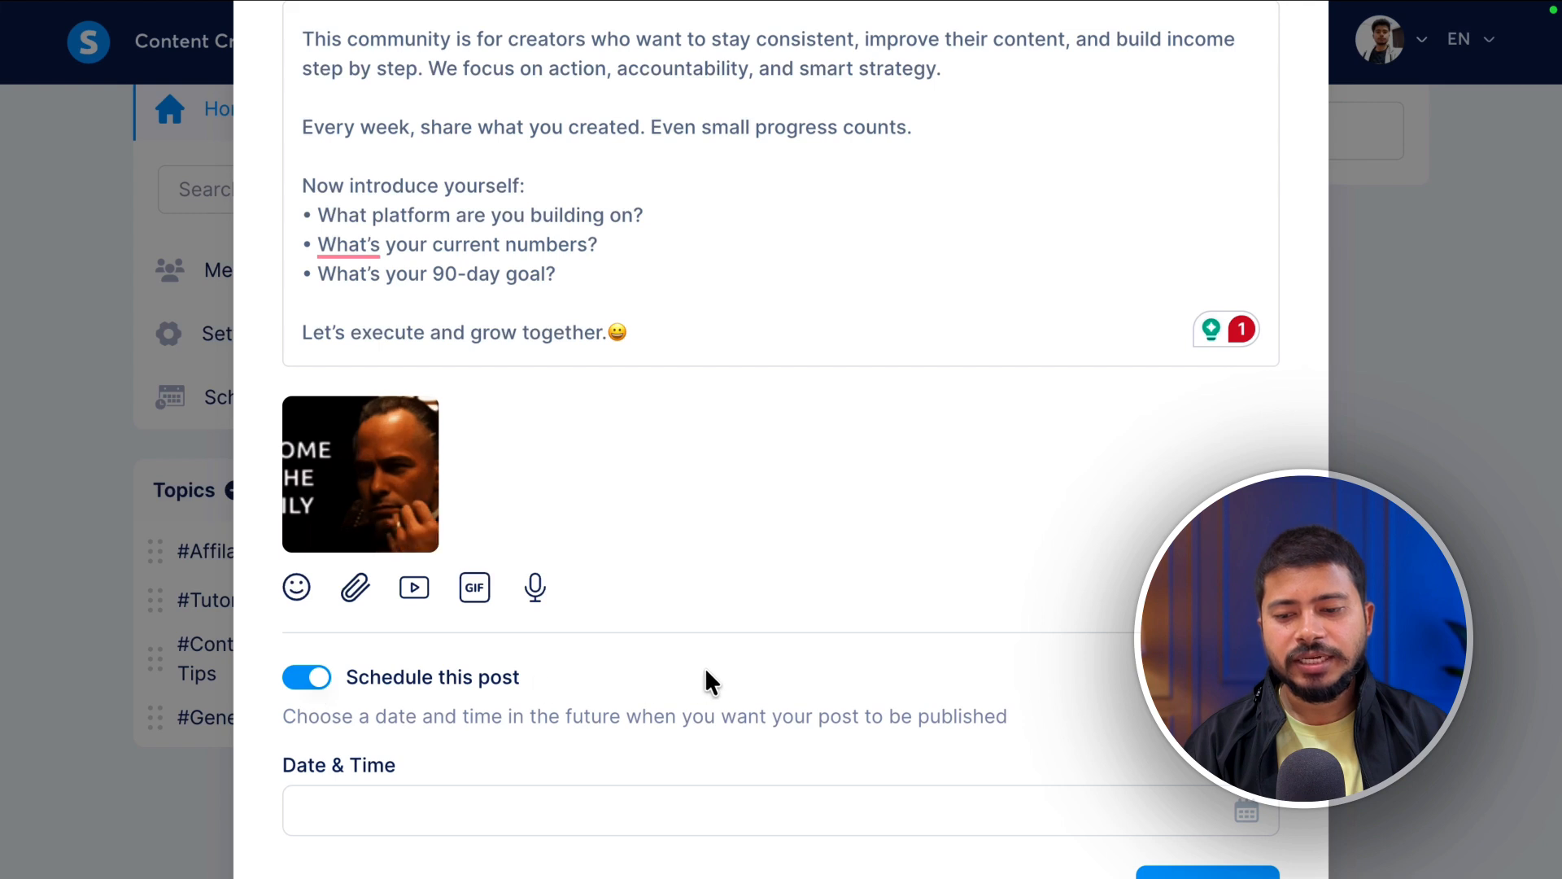
scroll(704, 684, "down", 2)
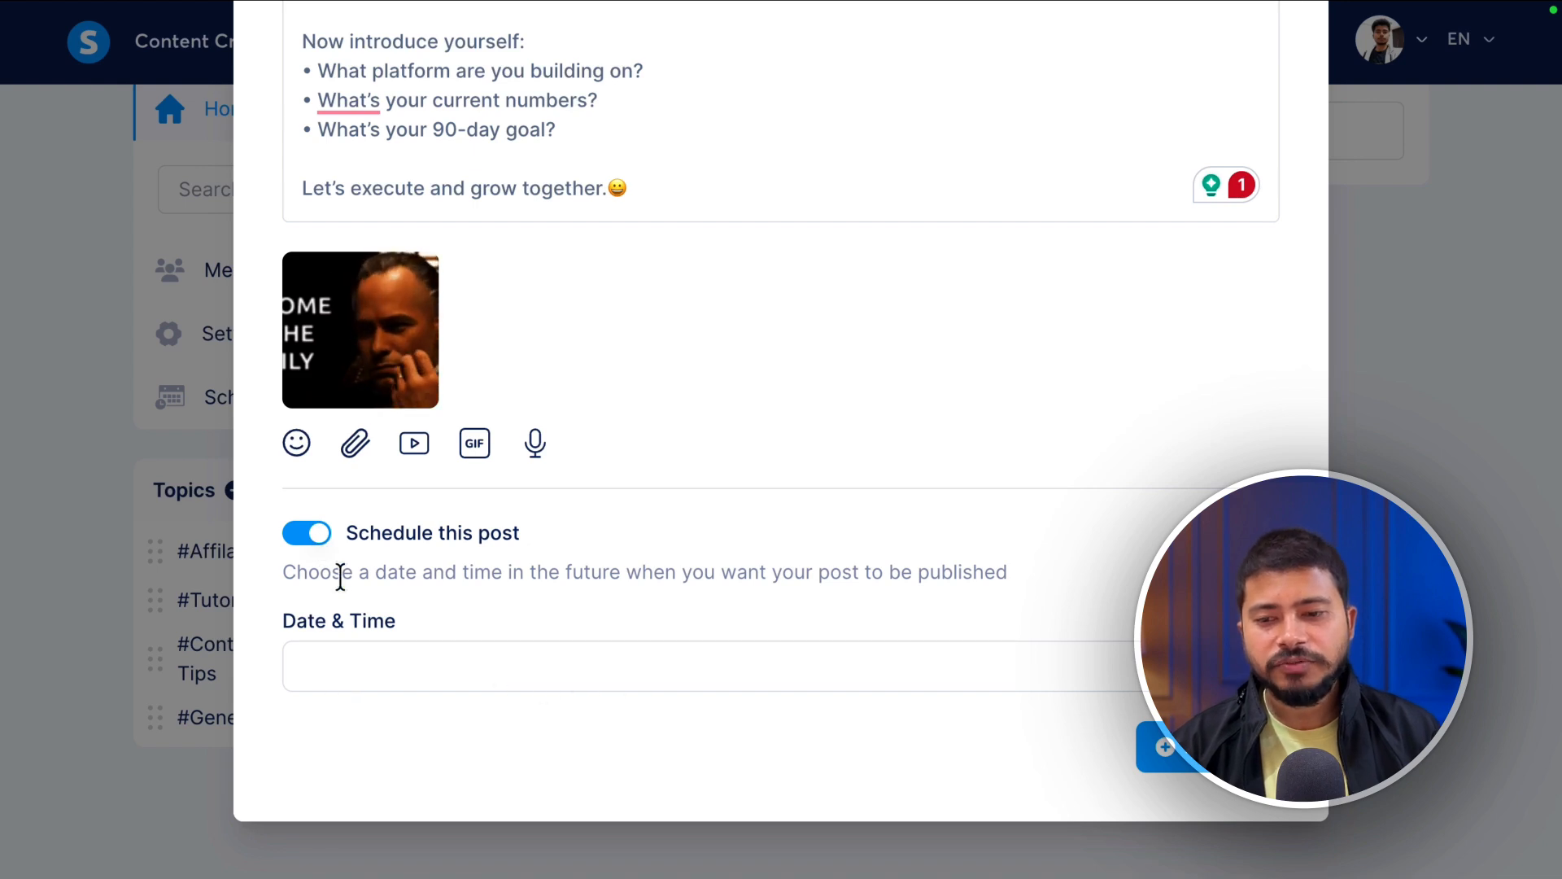
left_click(312, 537)
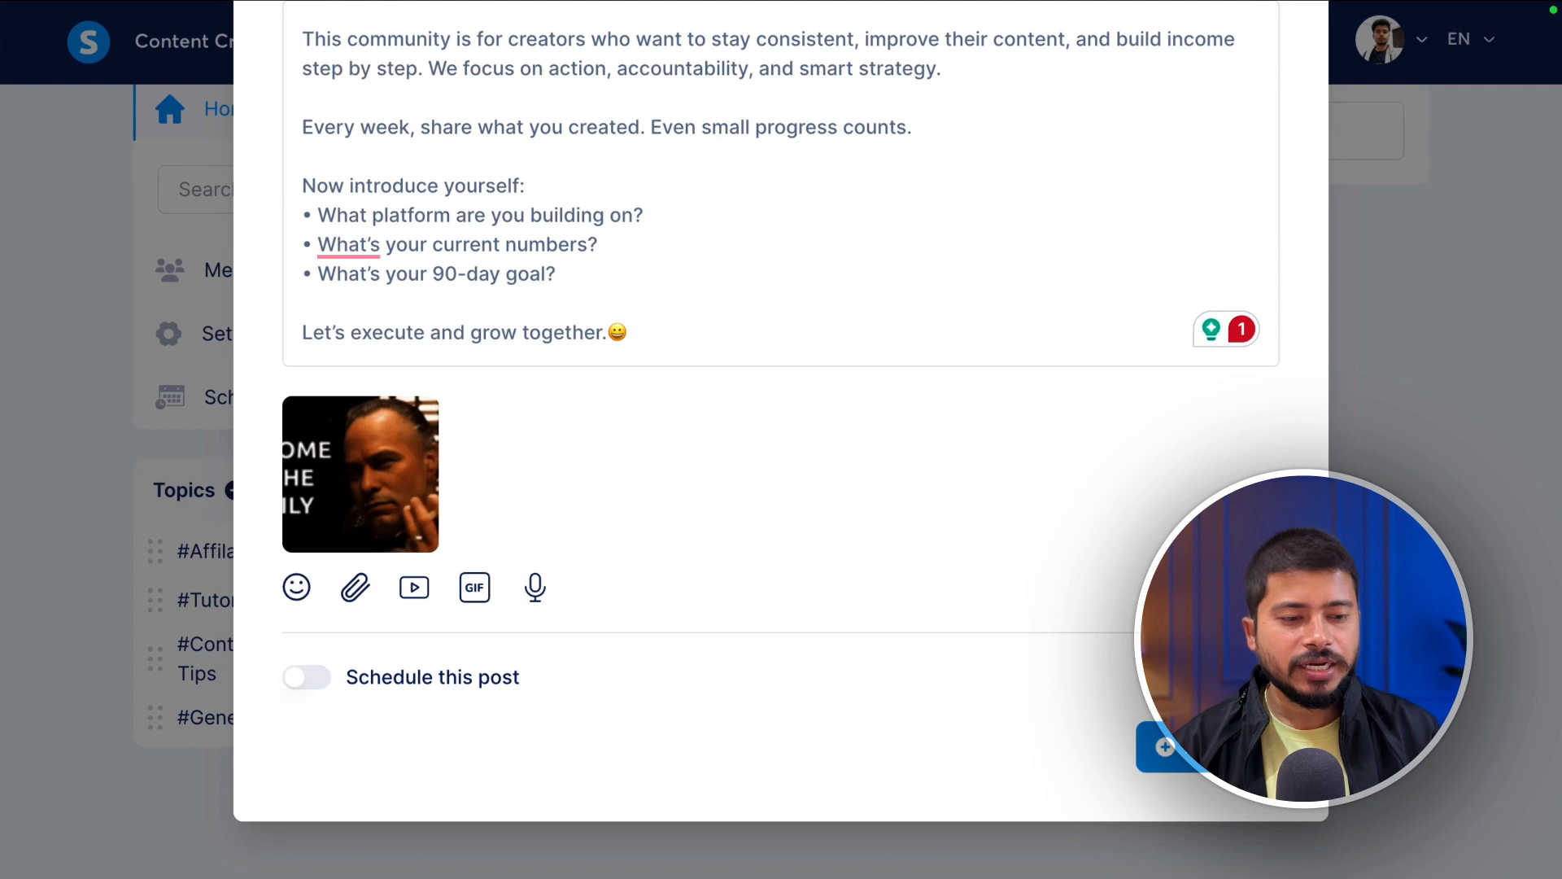
left_click(1207, 746)
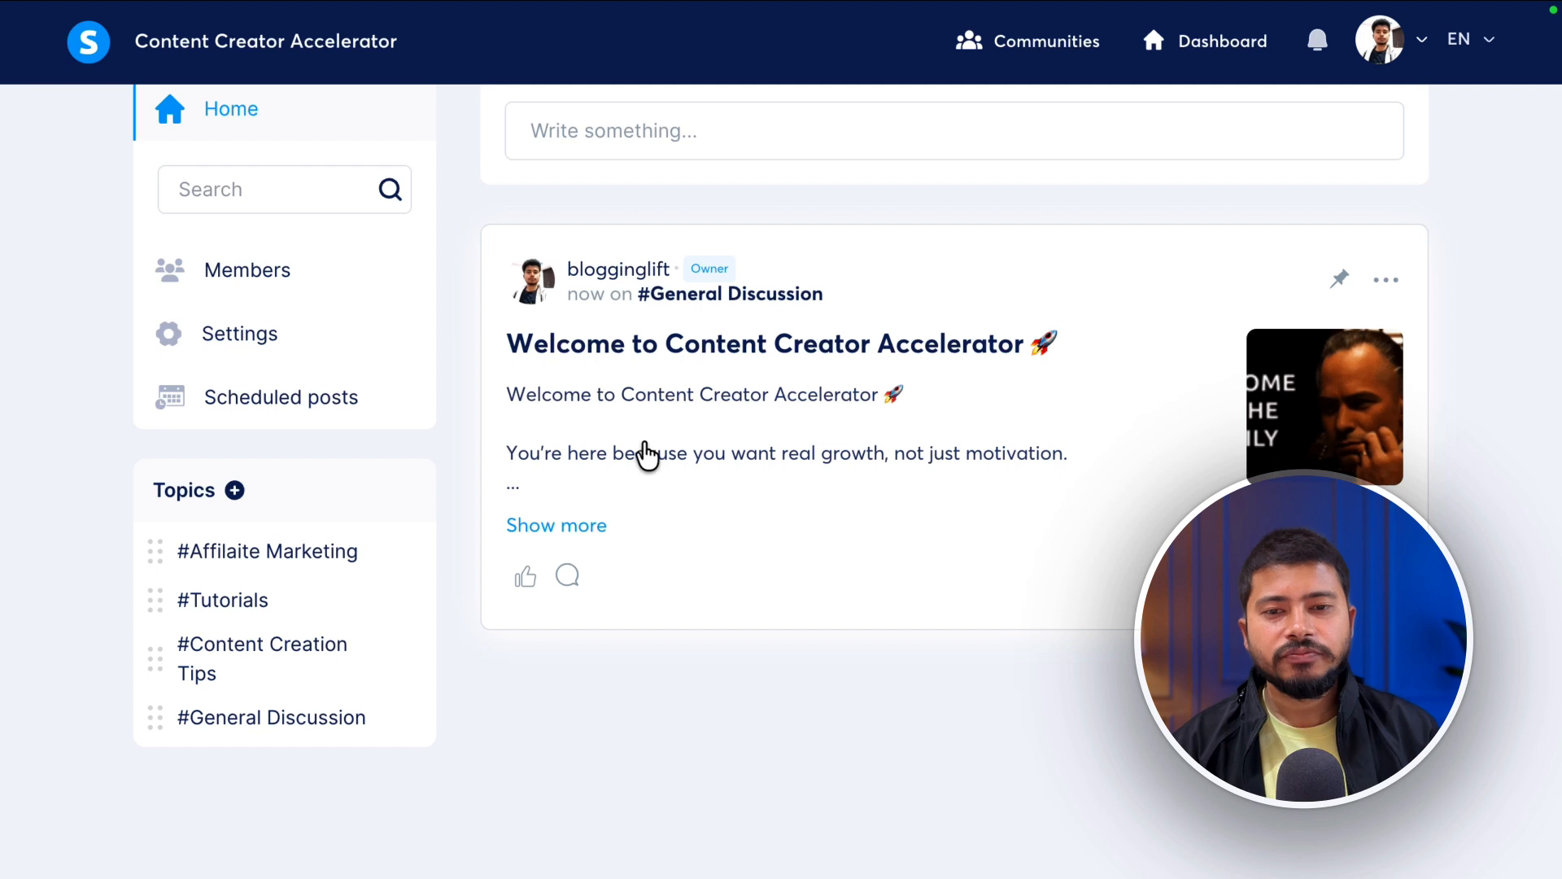
- Expand the welcome post to read it in full, then close the full view
left_click(570, 519)
scroll(644, 374, "down", 4)
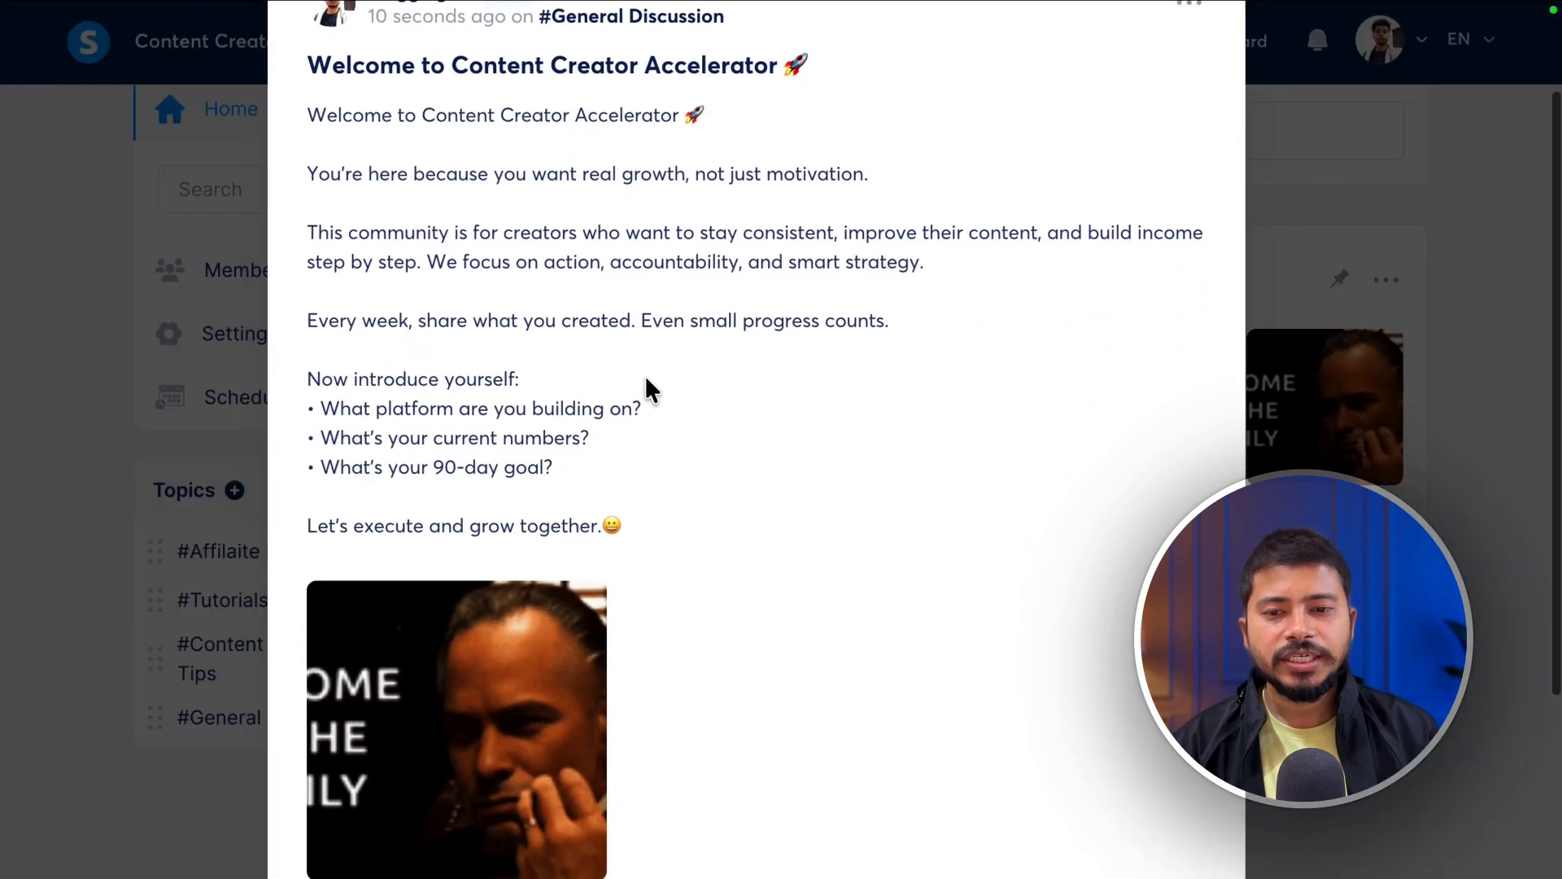
scroll(647, 383, "up", 2)
scroll(646, 387, "down", 3)
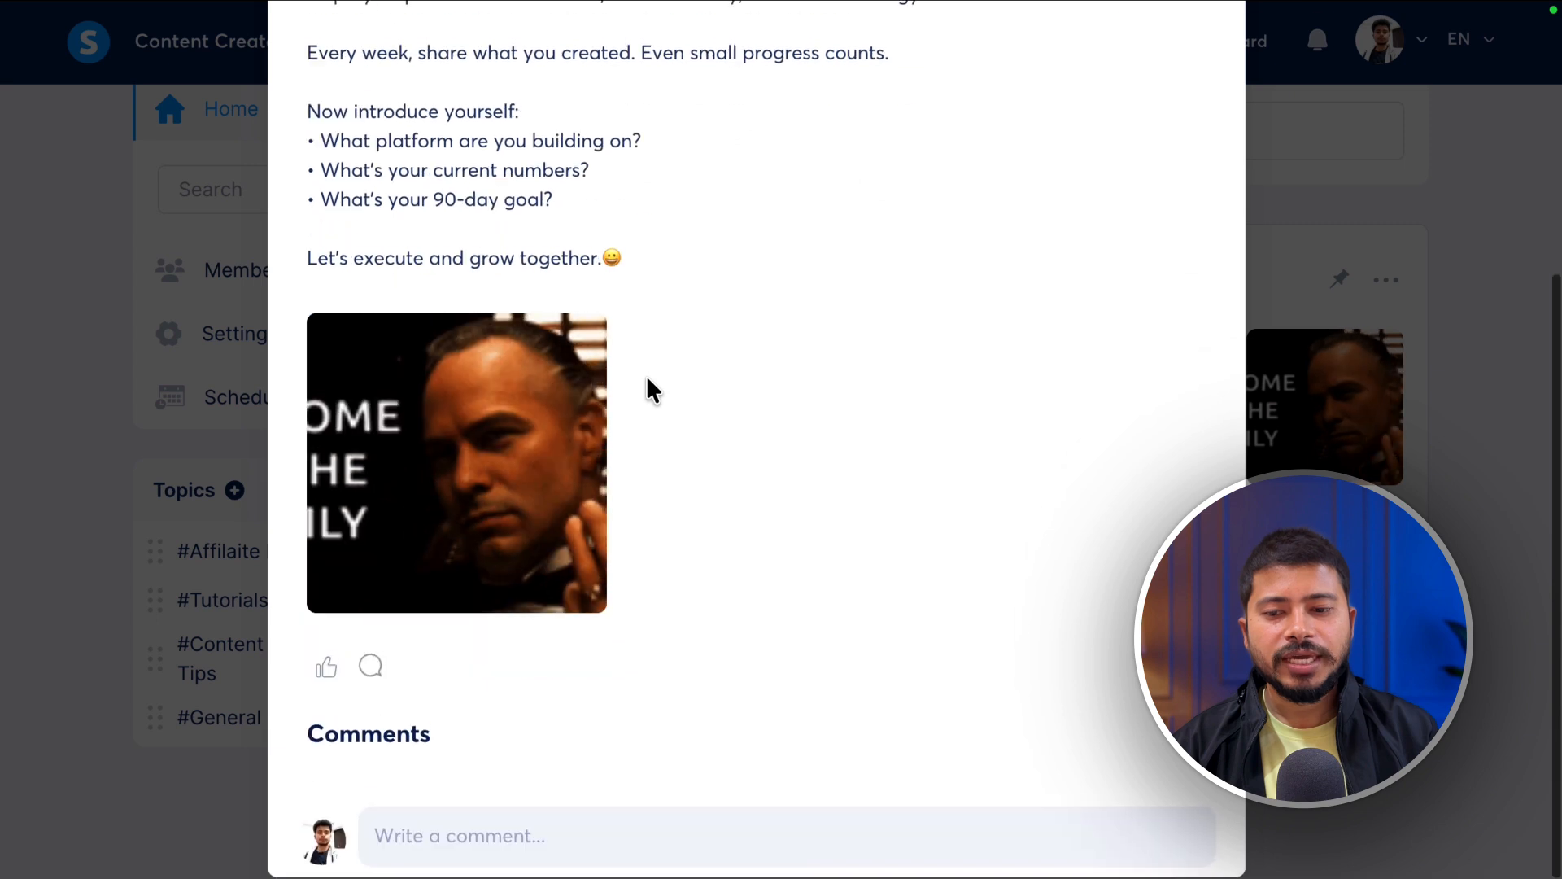
scroll(732, 378, "up", 5)
left_click(1278, 96)
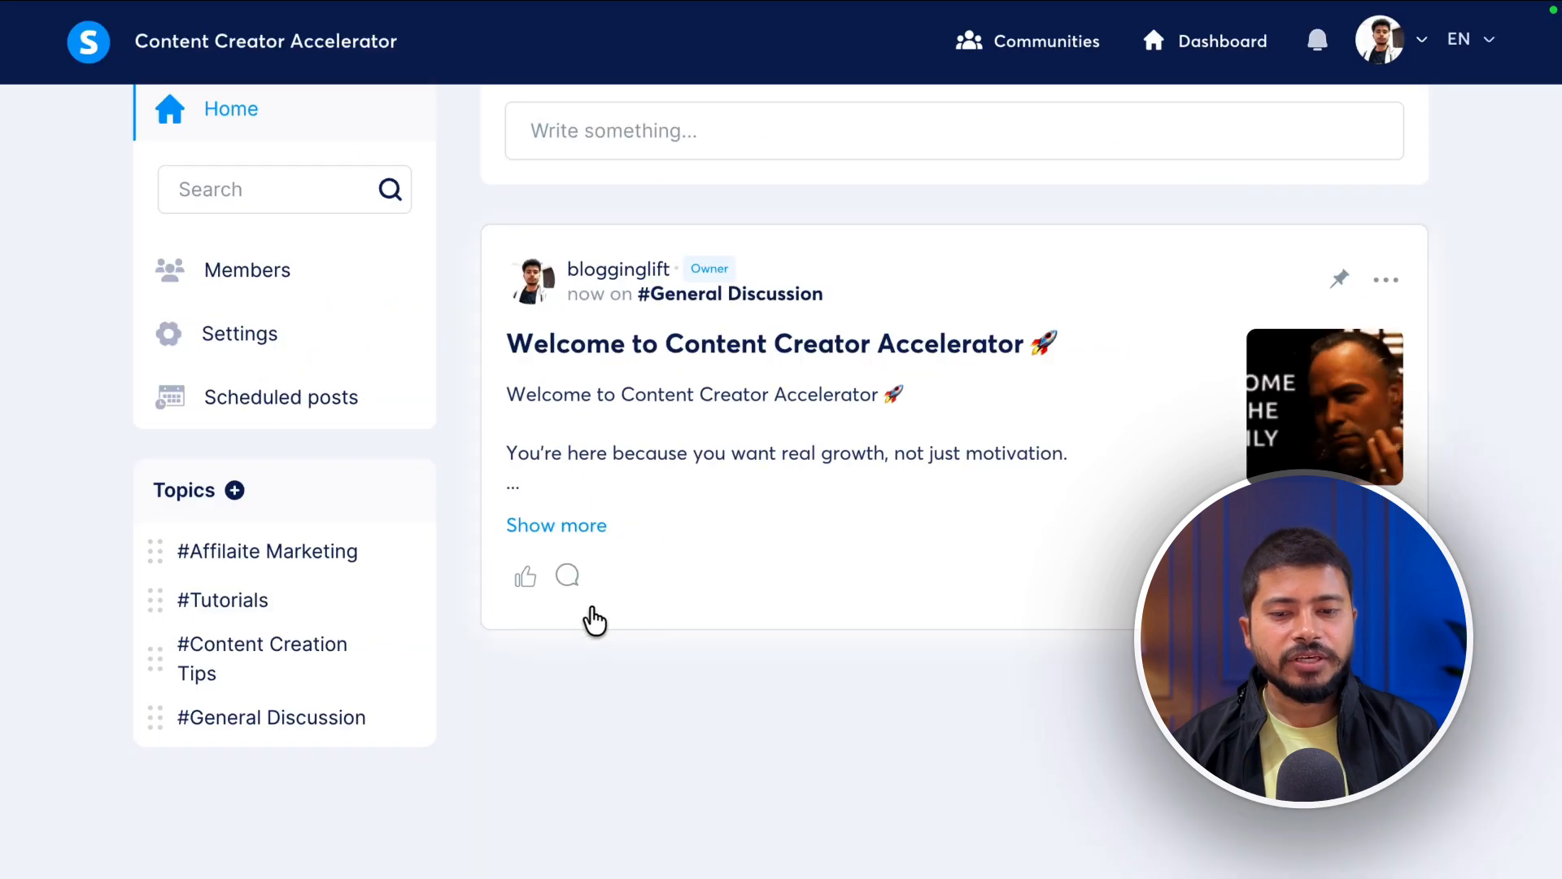
- Like the welcome post and open its comment box, then return to the feed
left_click(526, 579)
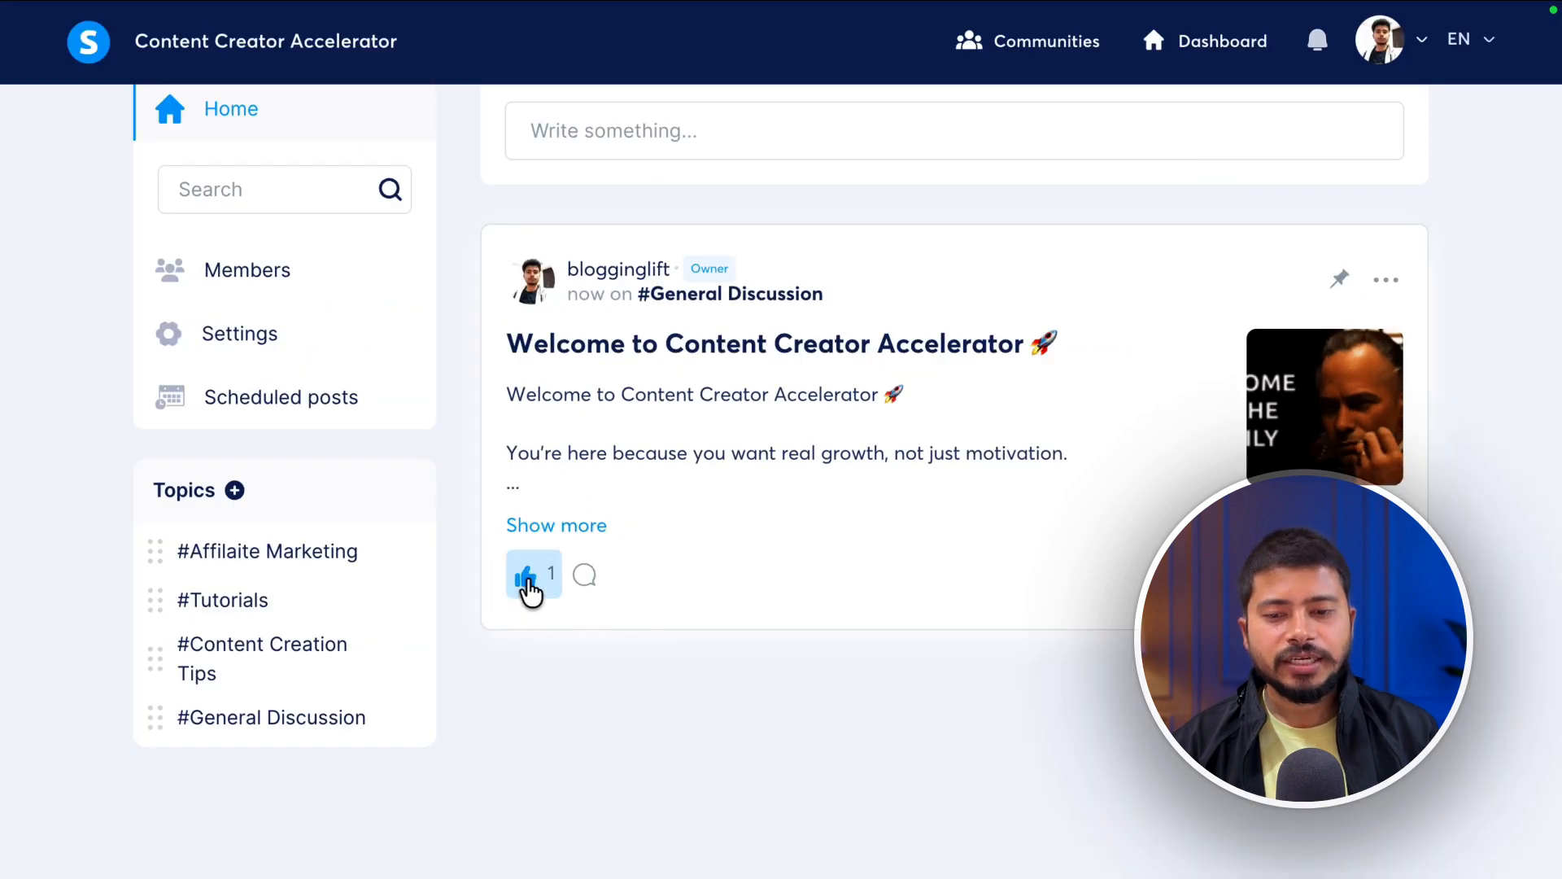
left_click(586, 576)
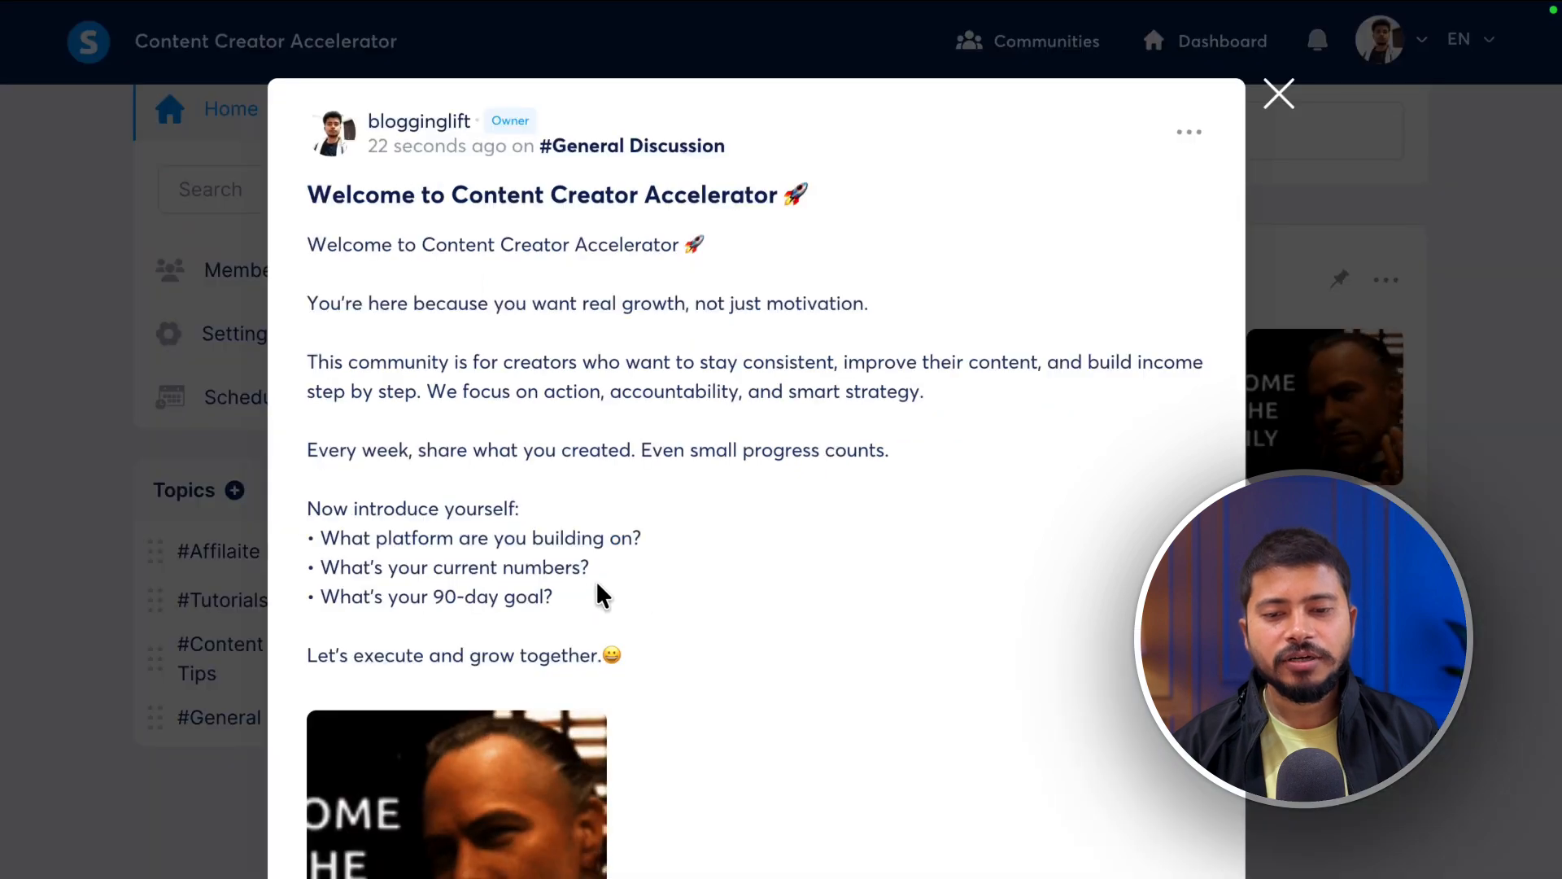
scroll(765, 577, "down", 6)
left_click(394, 819)
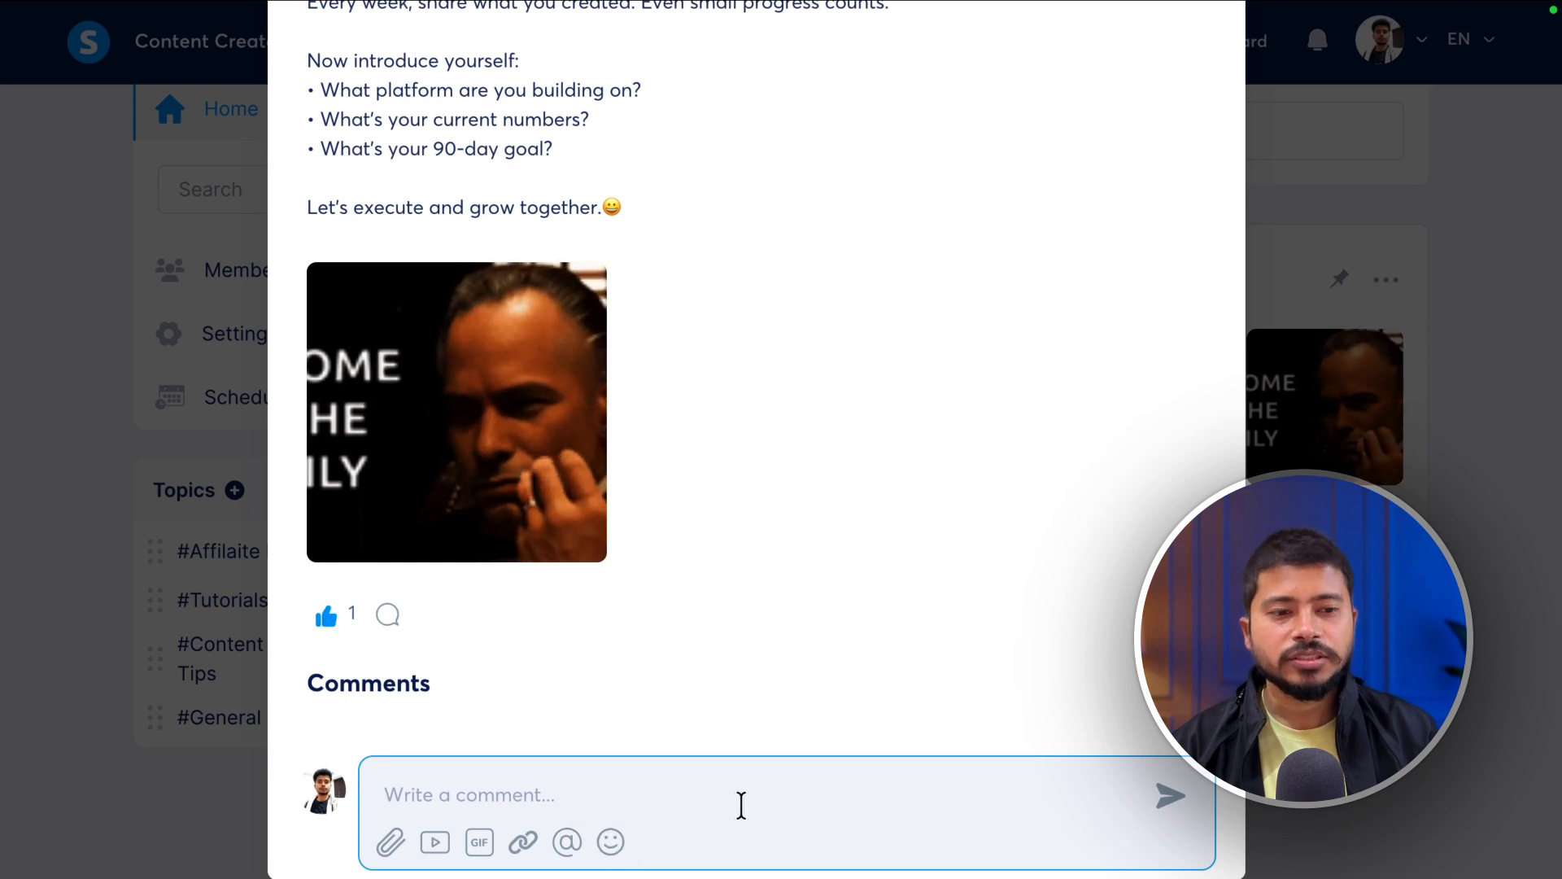
scroll(1081, 523, "up", 5)
left_click(1278, 96)
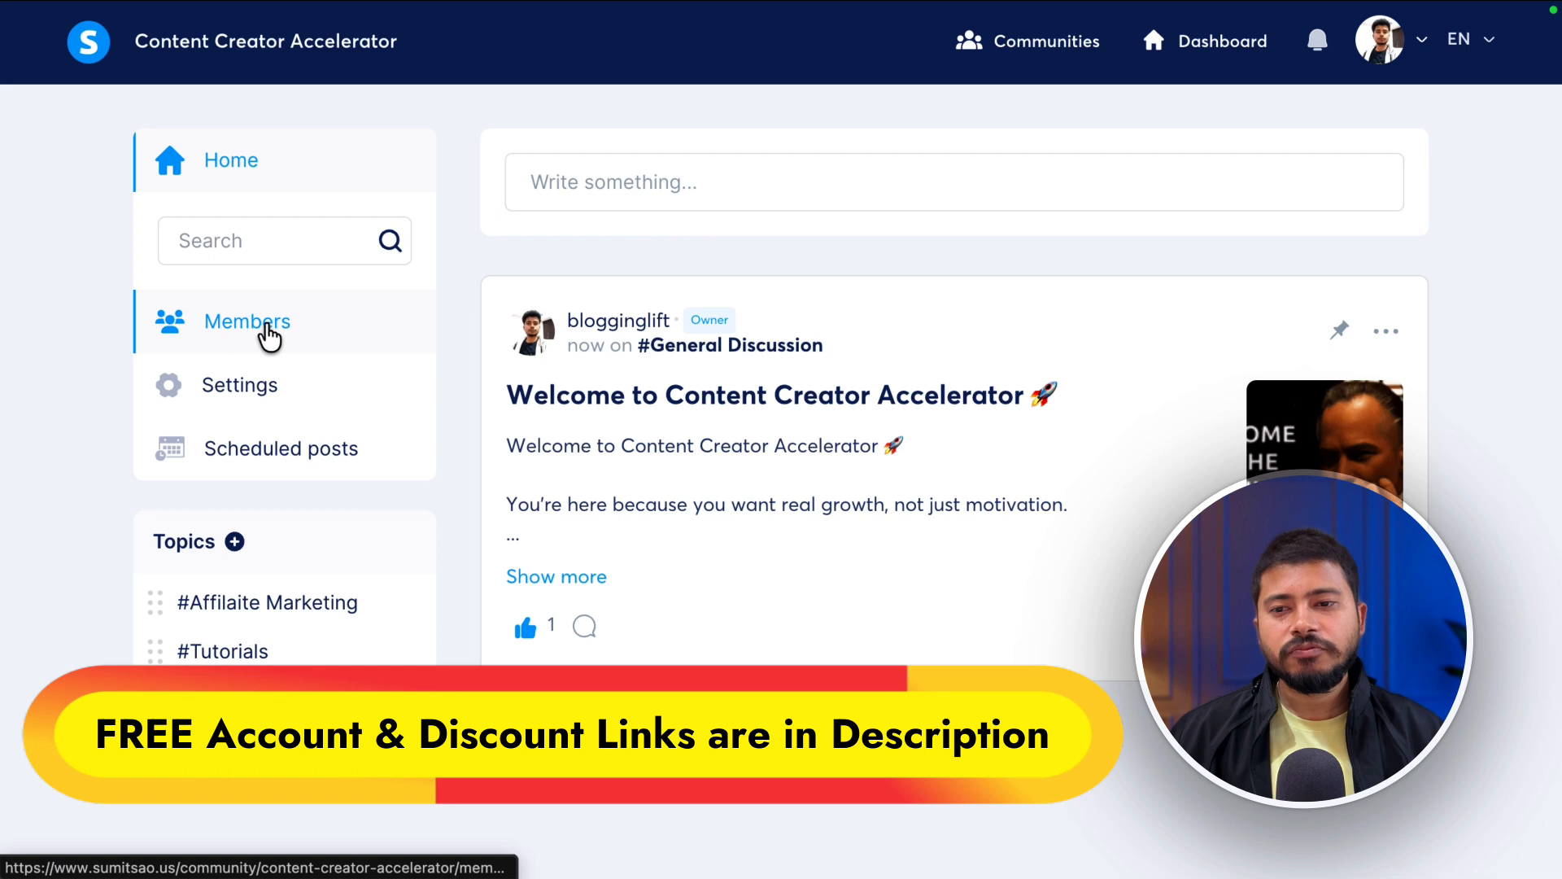
- From the Members page, add an invitee by entering their e-mail address
left_click(329, 322)
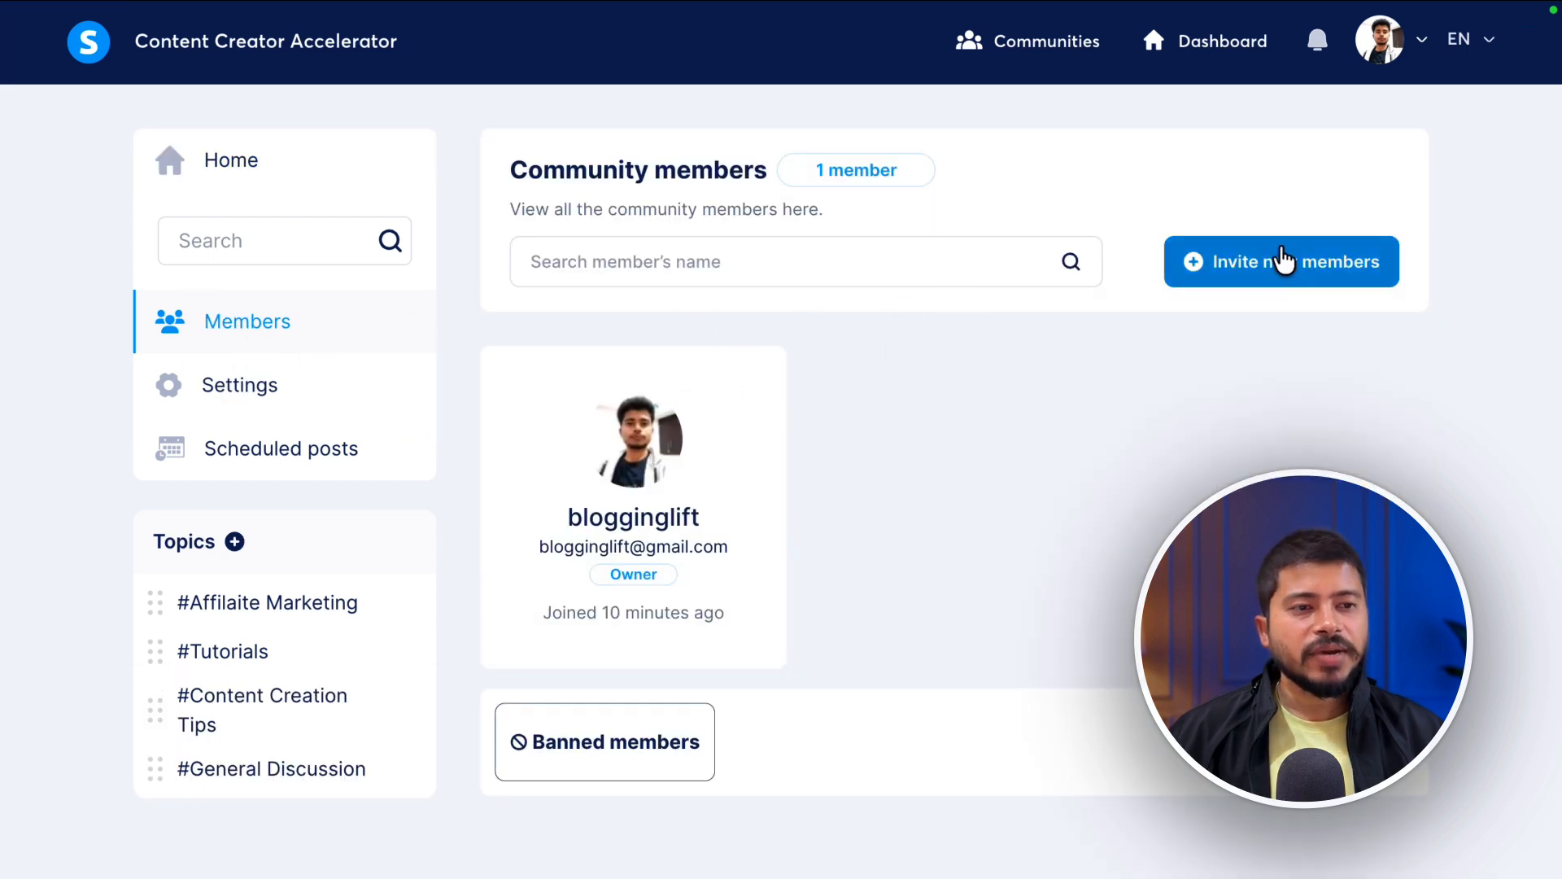
left_click(1254, 286)
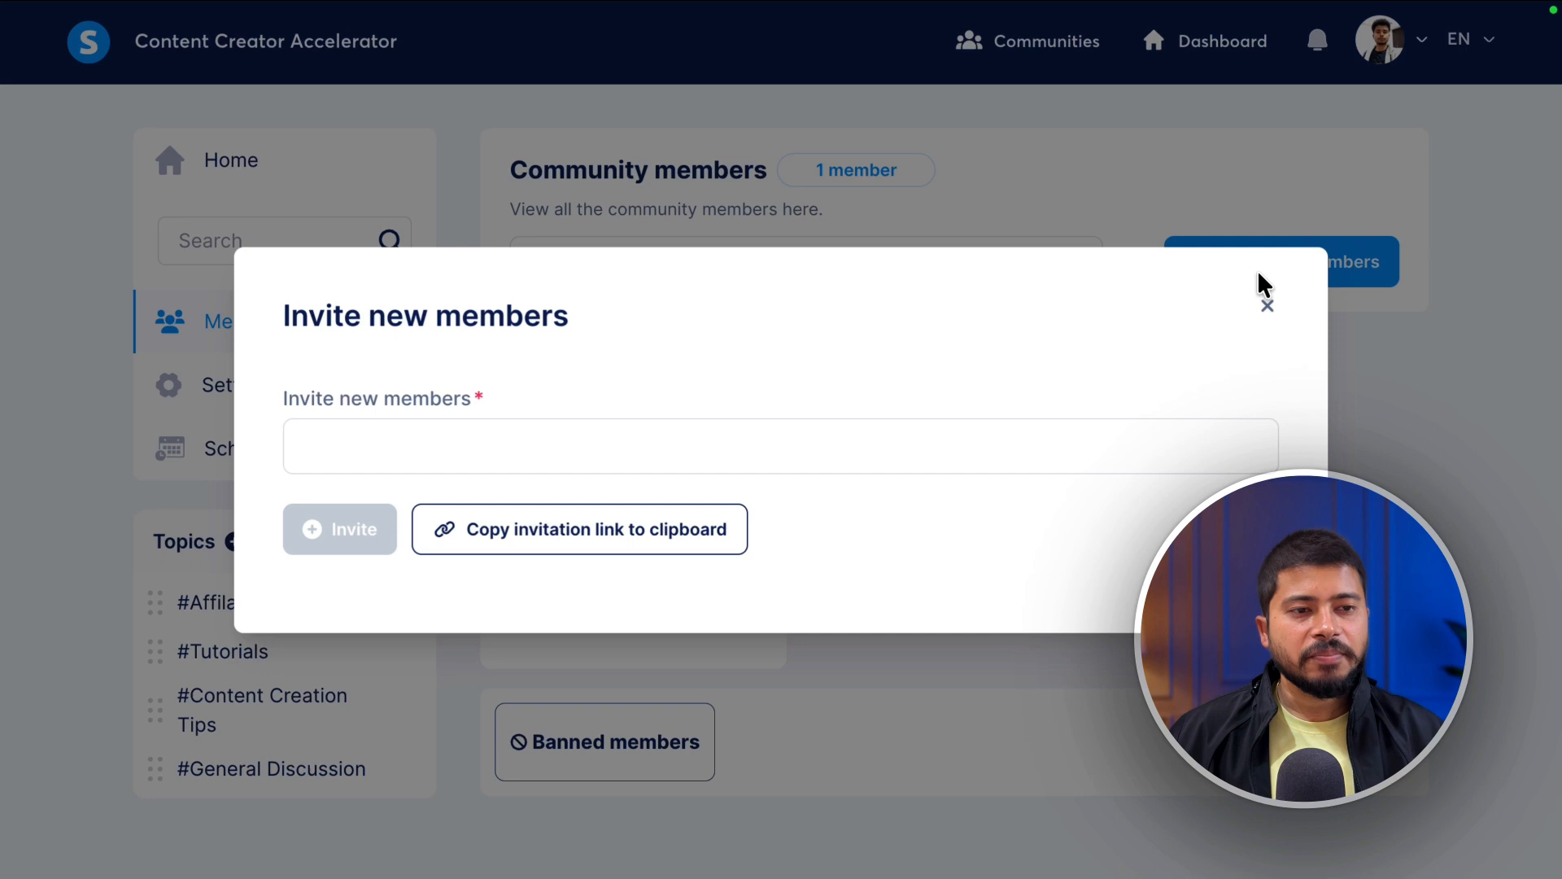
left_click(527, 440)
key("Return")
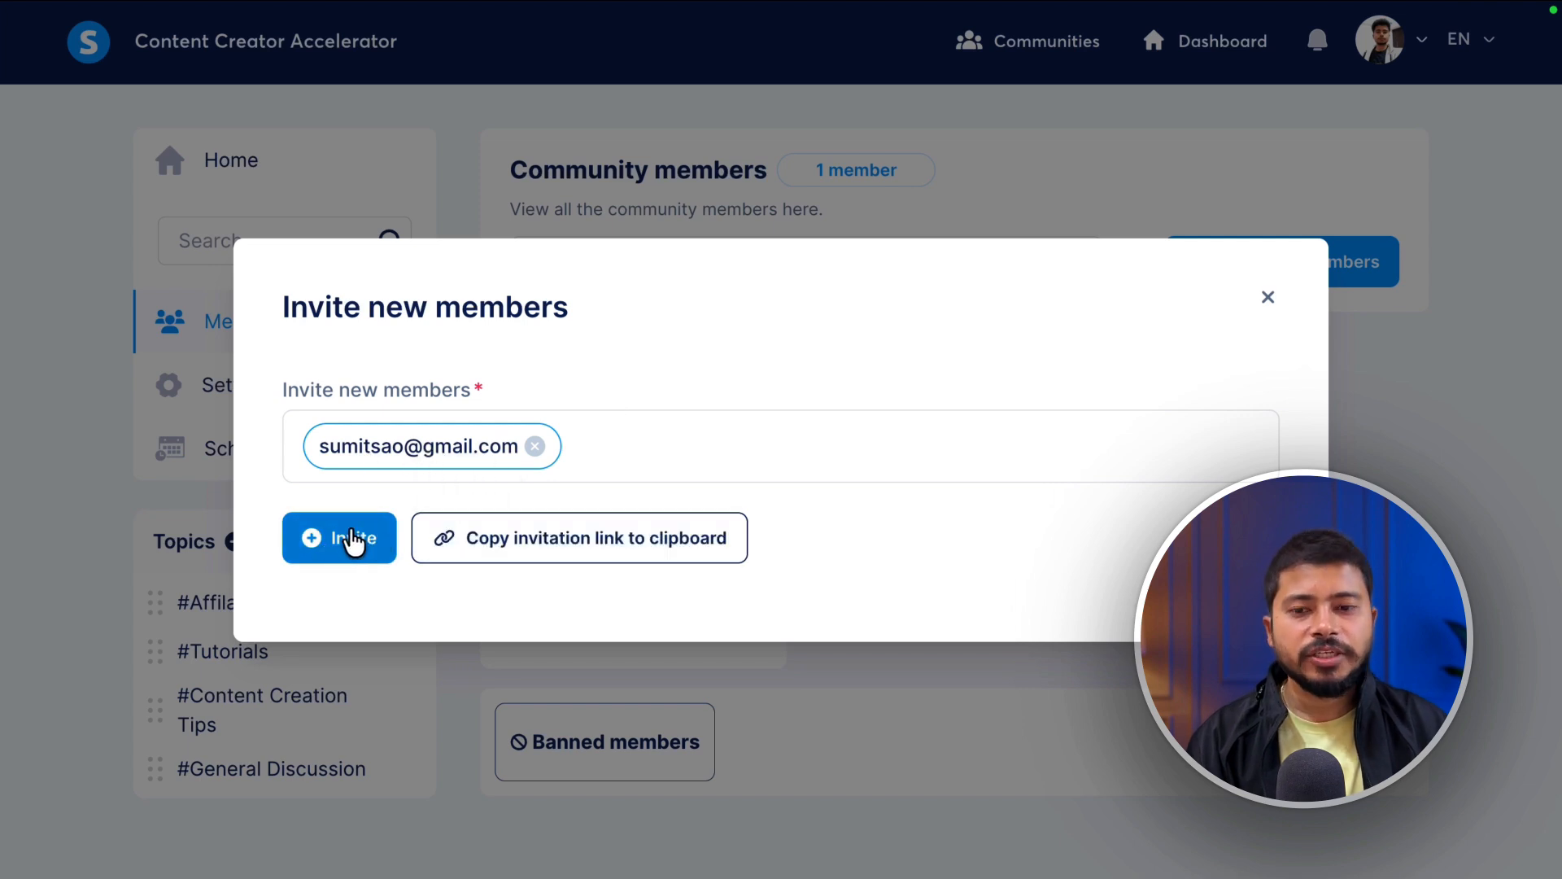
- Copy the community invitation link to the clipboard and open an incognito window
left_click(588, 557)
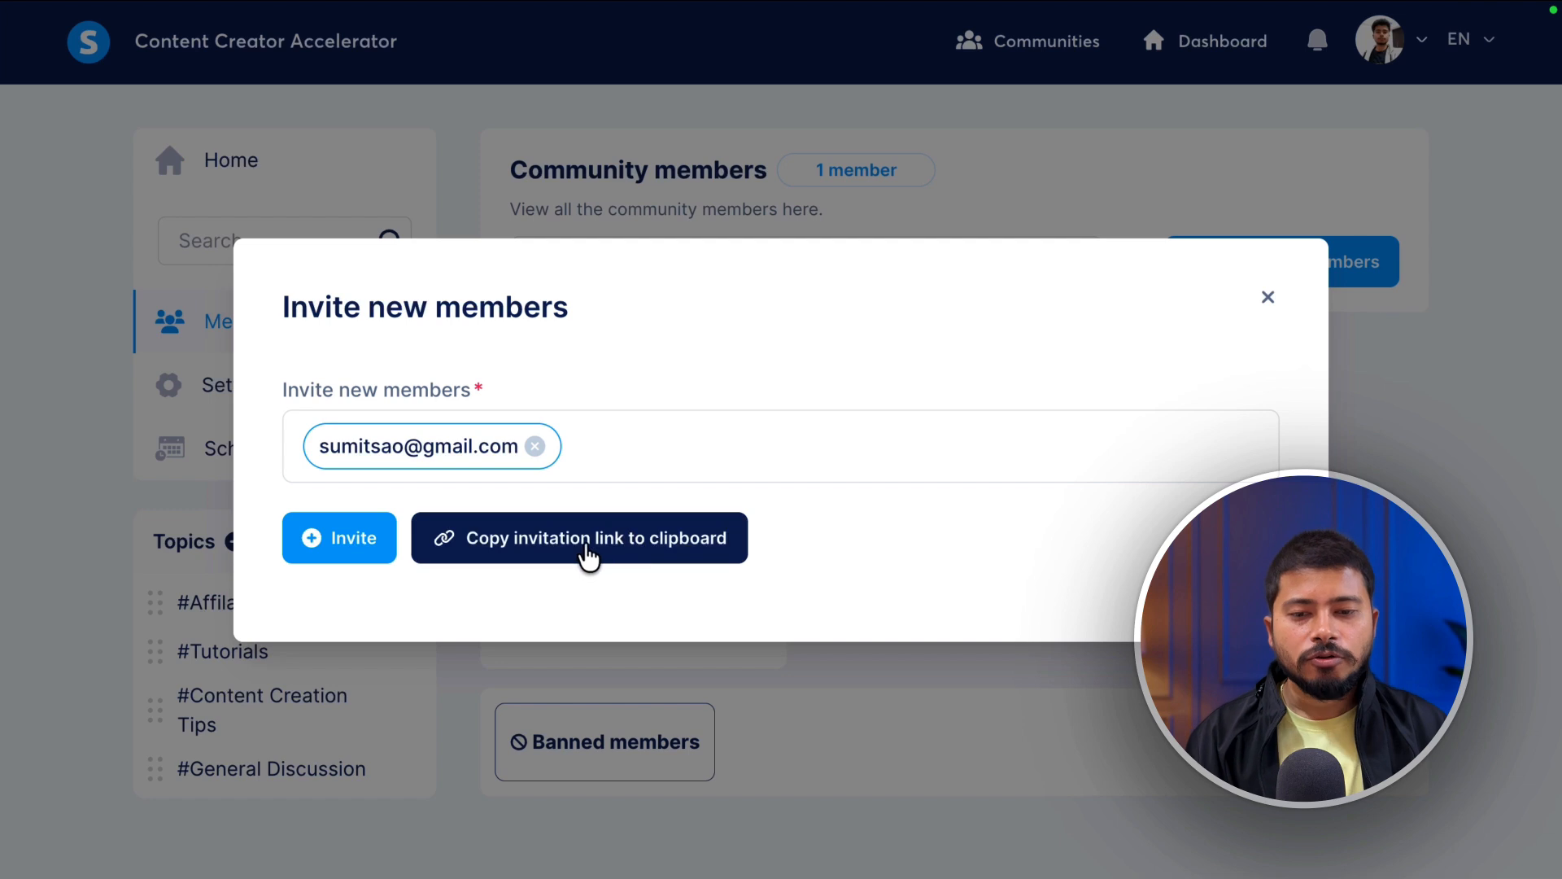
left_click(591, 556)
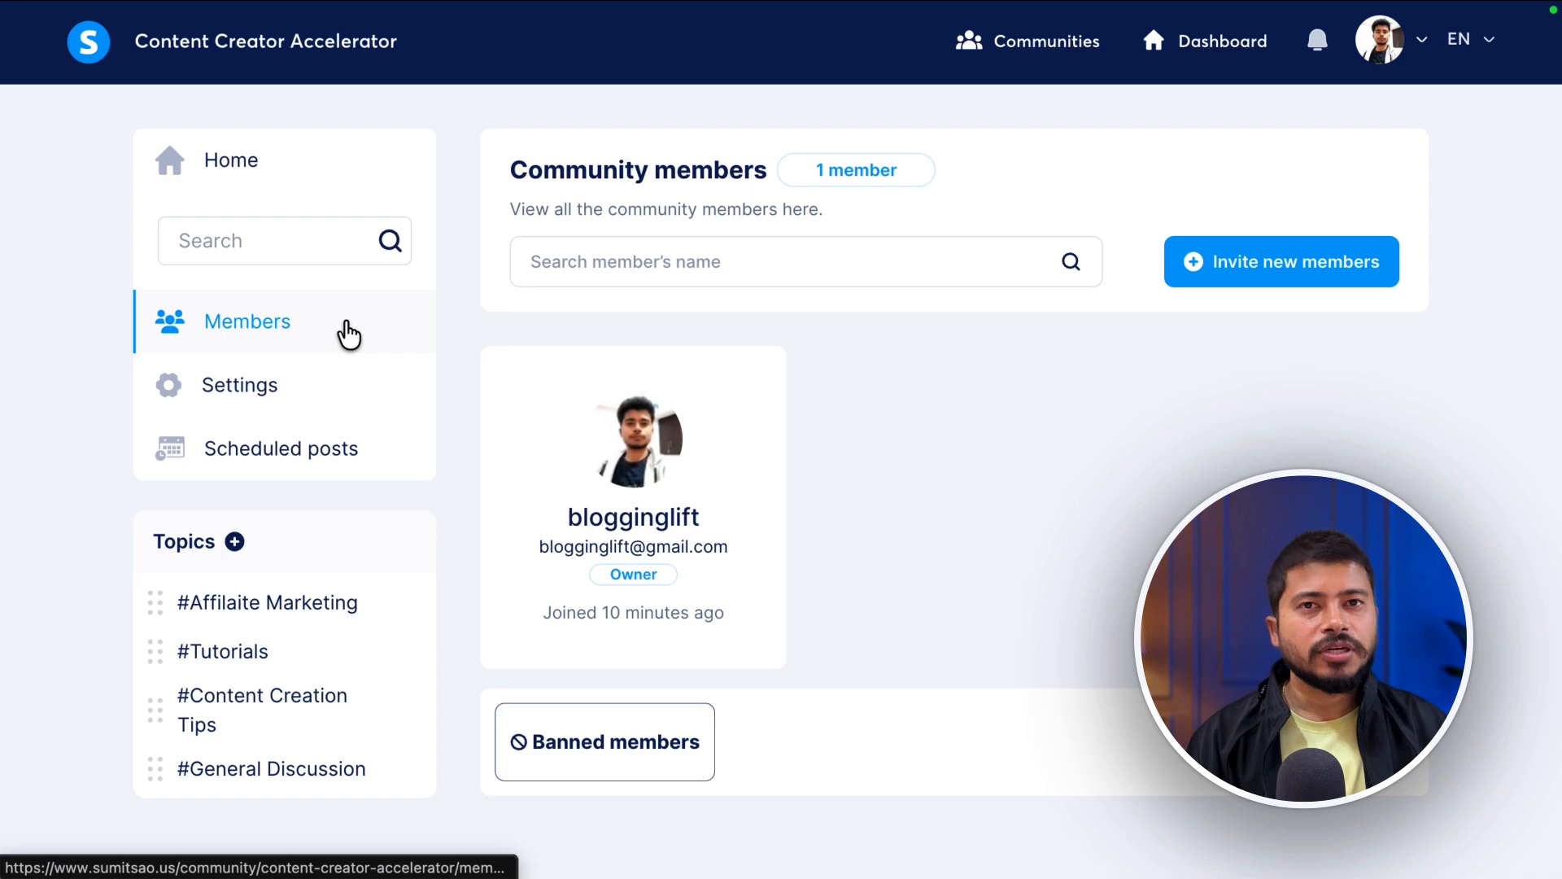
key("super+shift+n")
- Paste the invitation link into the incognito address bar and load the community join page
key("super+v")
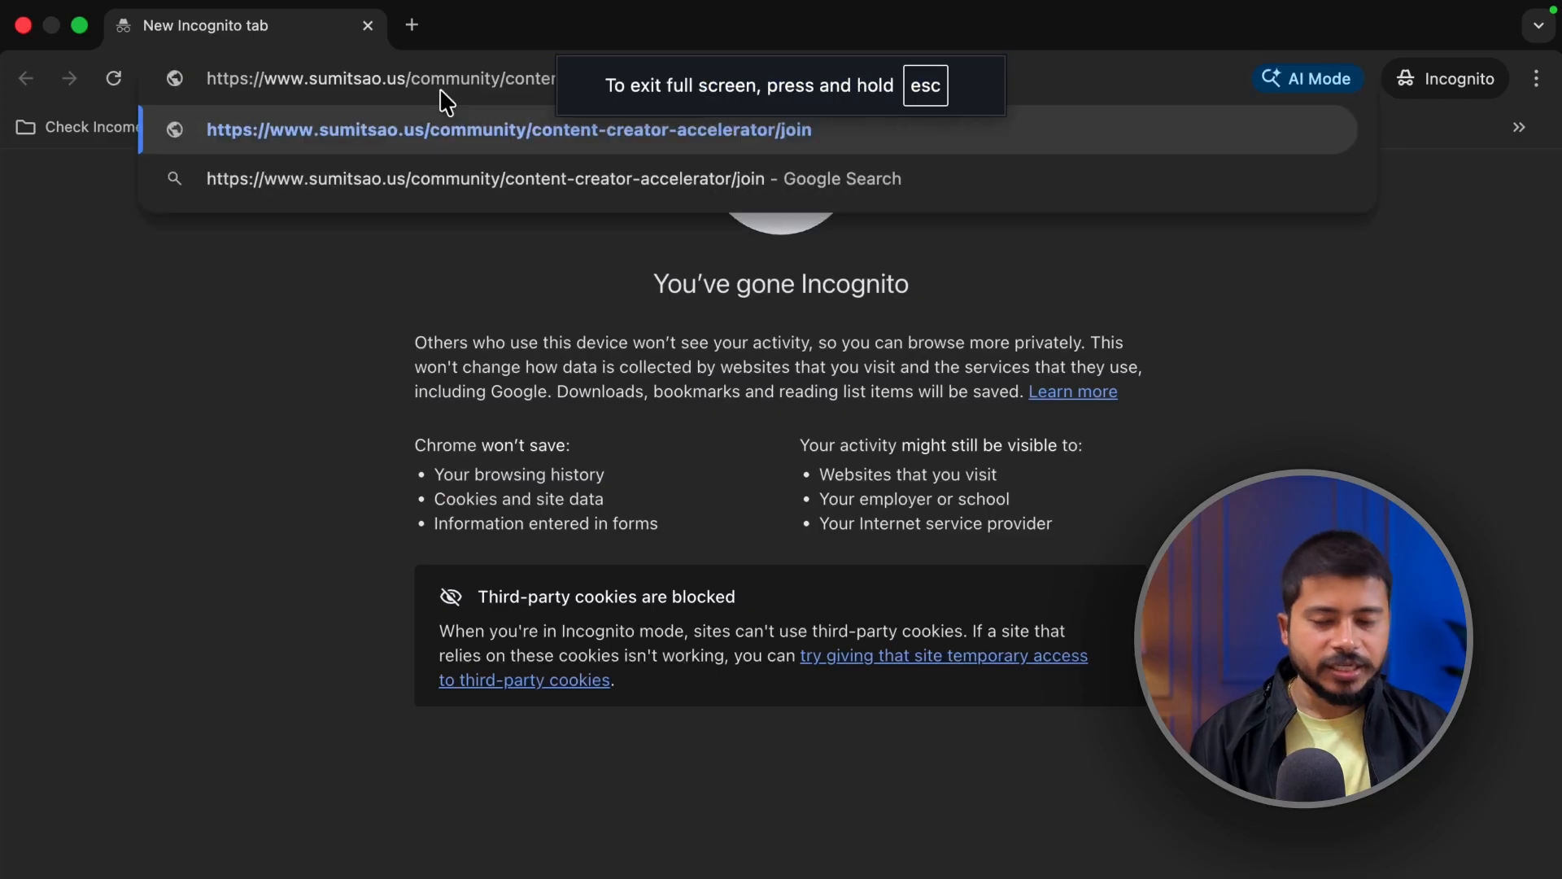
key("Return")
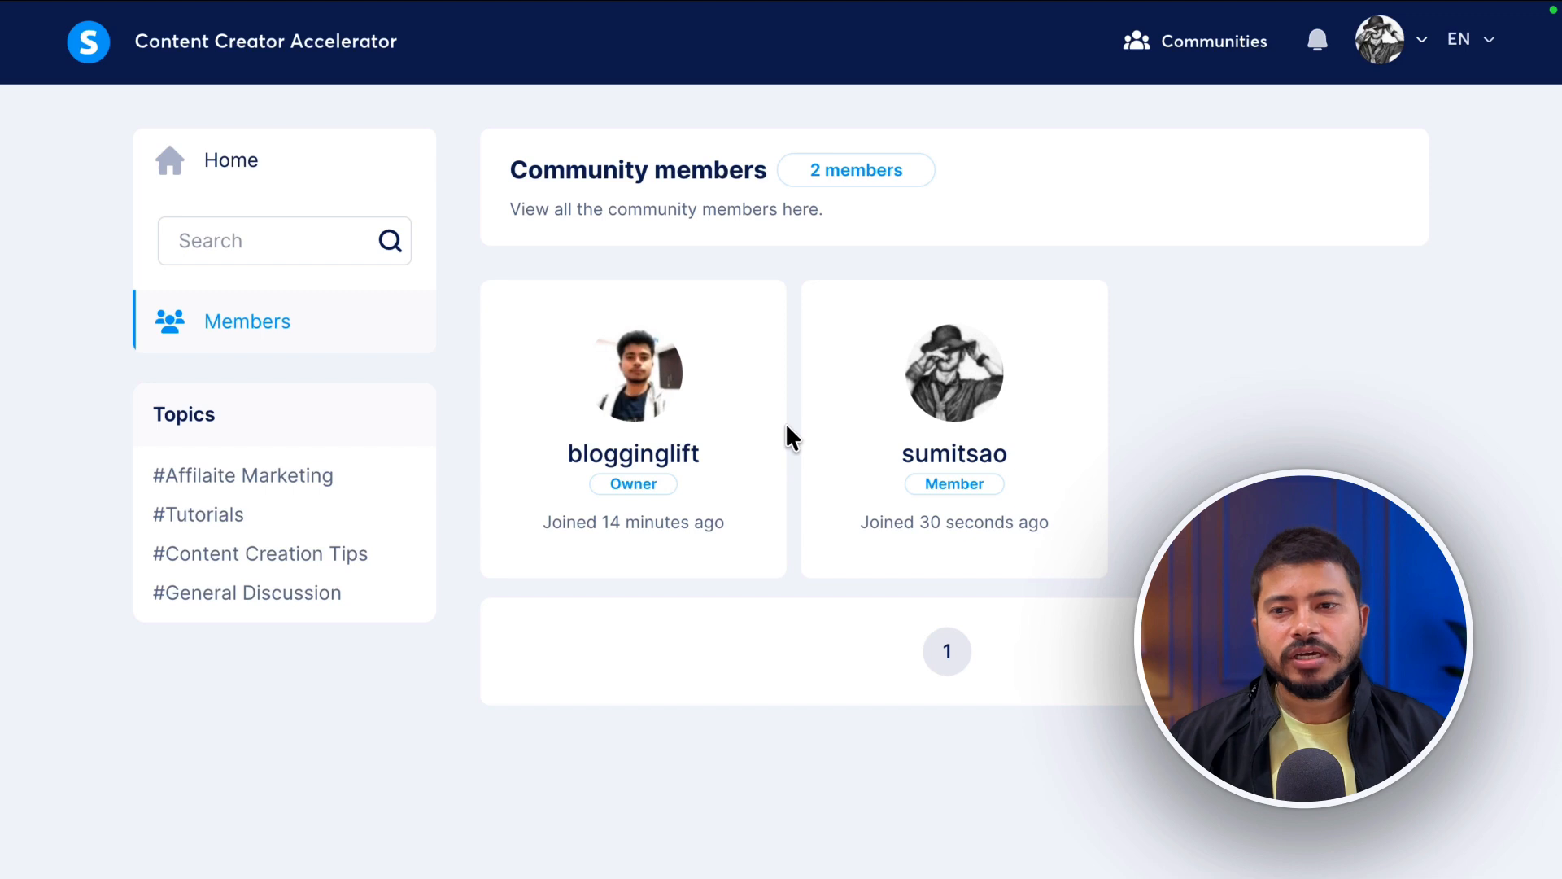
- Return to the community Home feed showing the welcome post with 2 likes
left_click(220, 159)
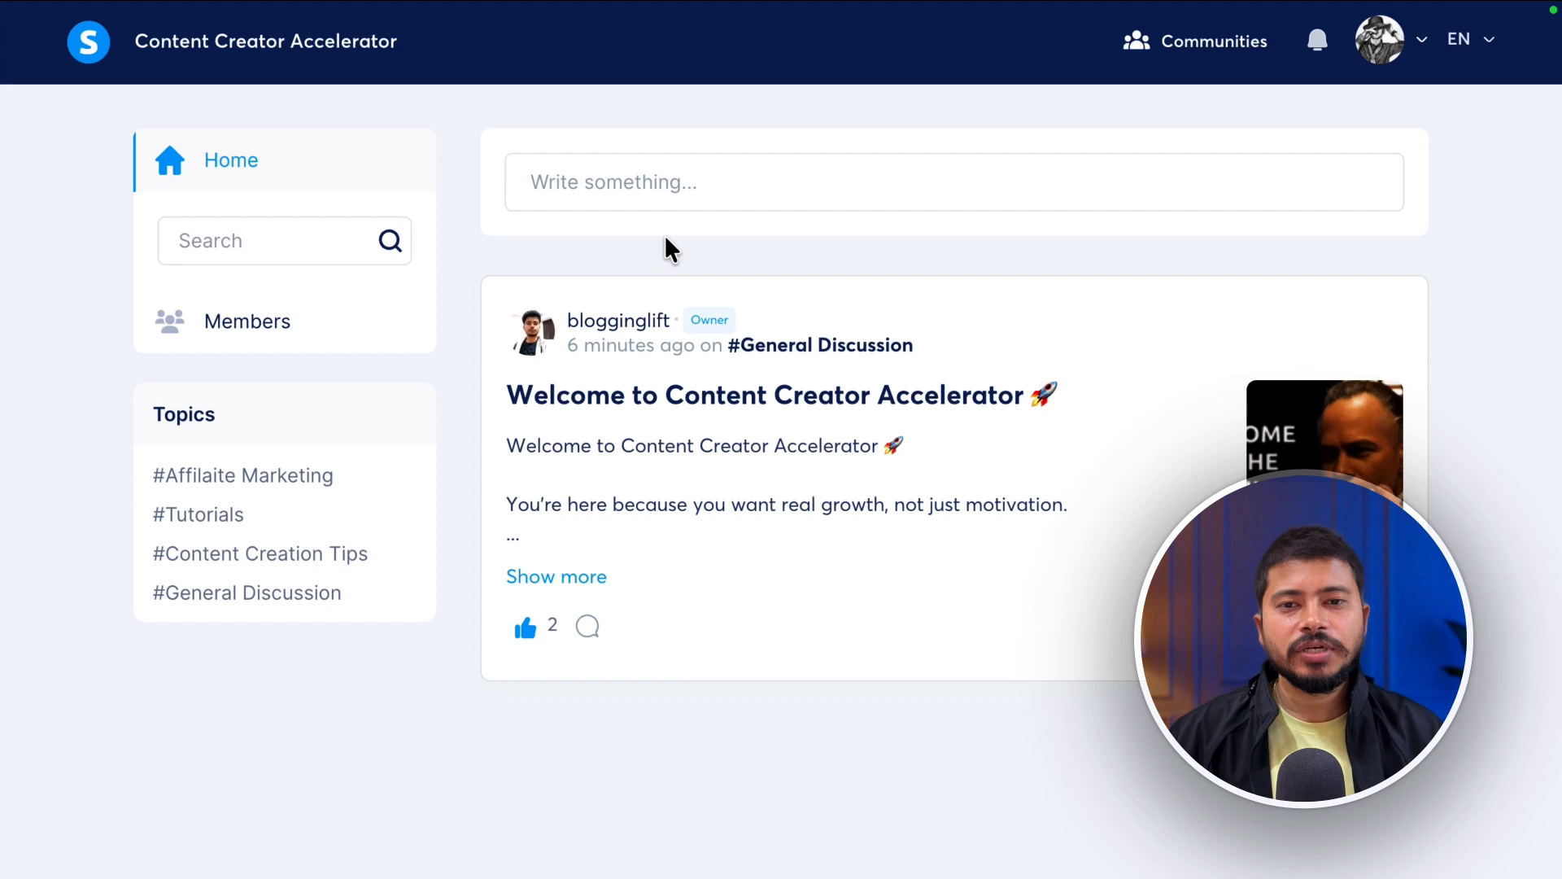
- Start a post titled 'Just uploaded a new video for you guys 👇' under the Tutorials topic
left_click(642, 174)
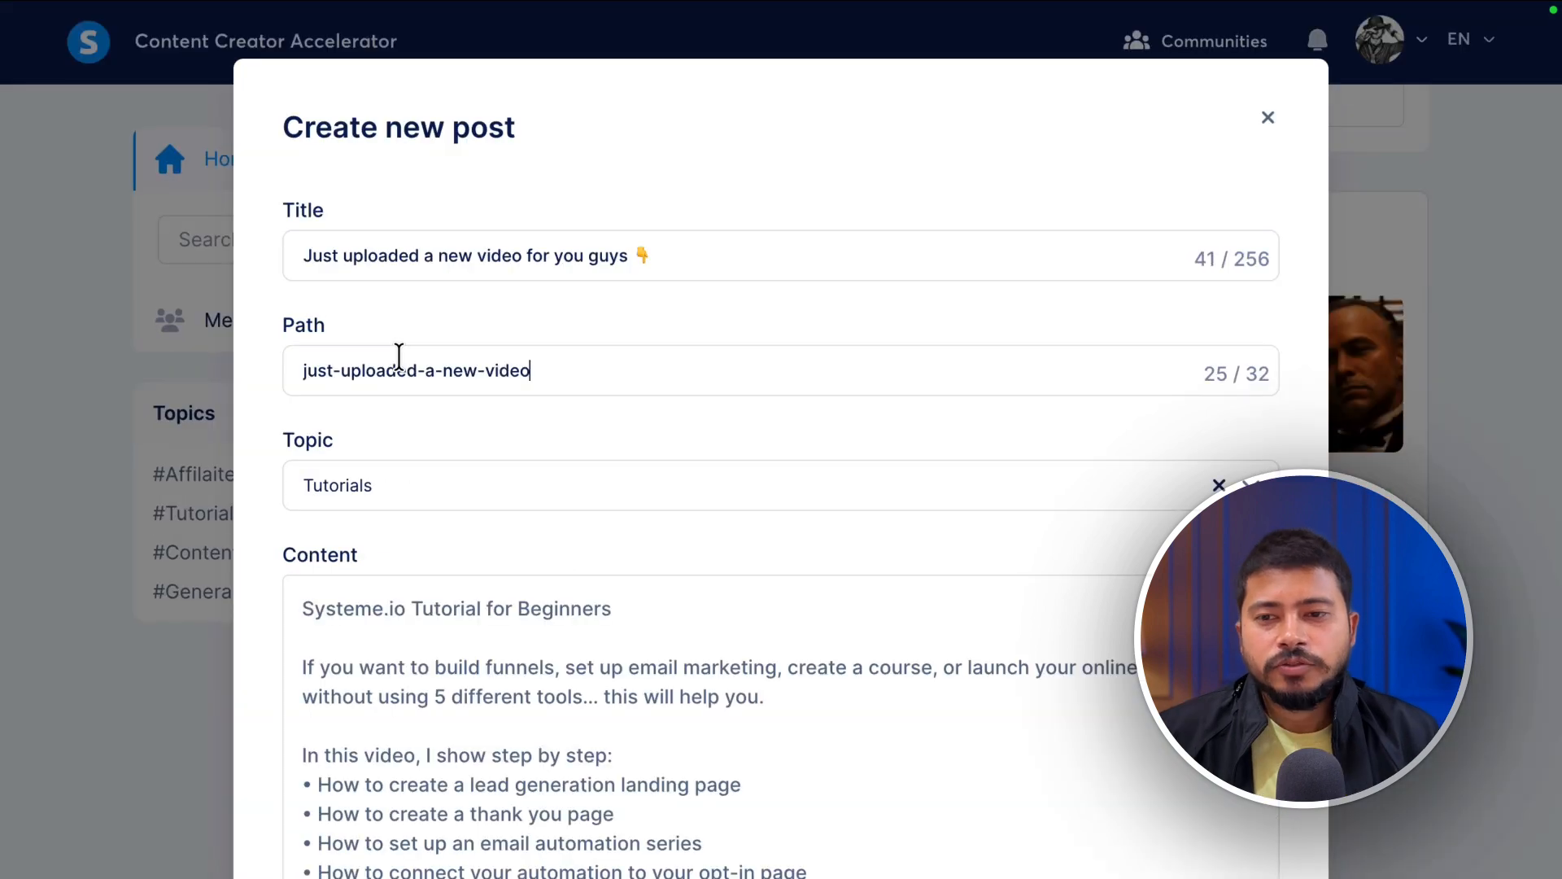
key("Home")
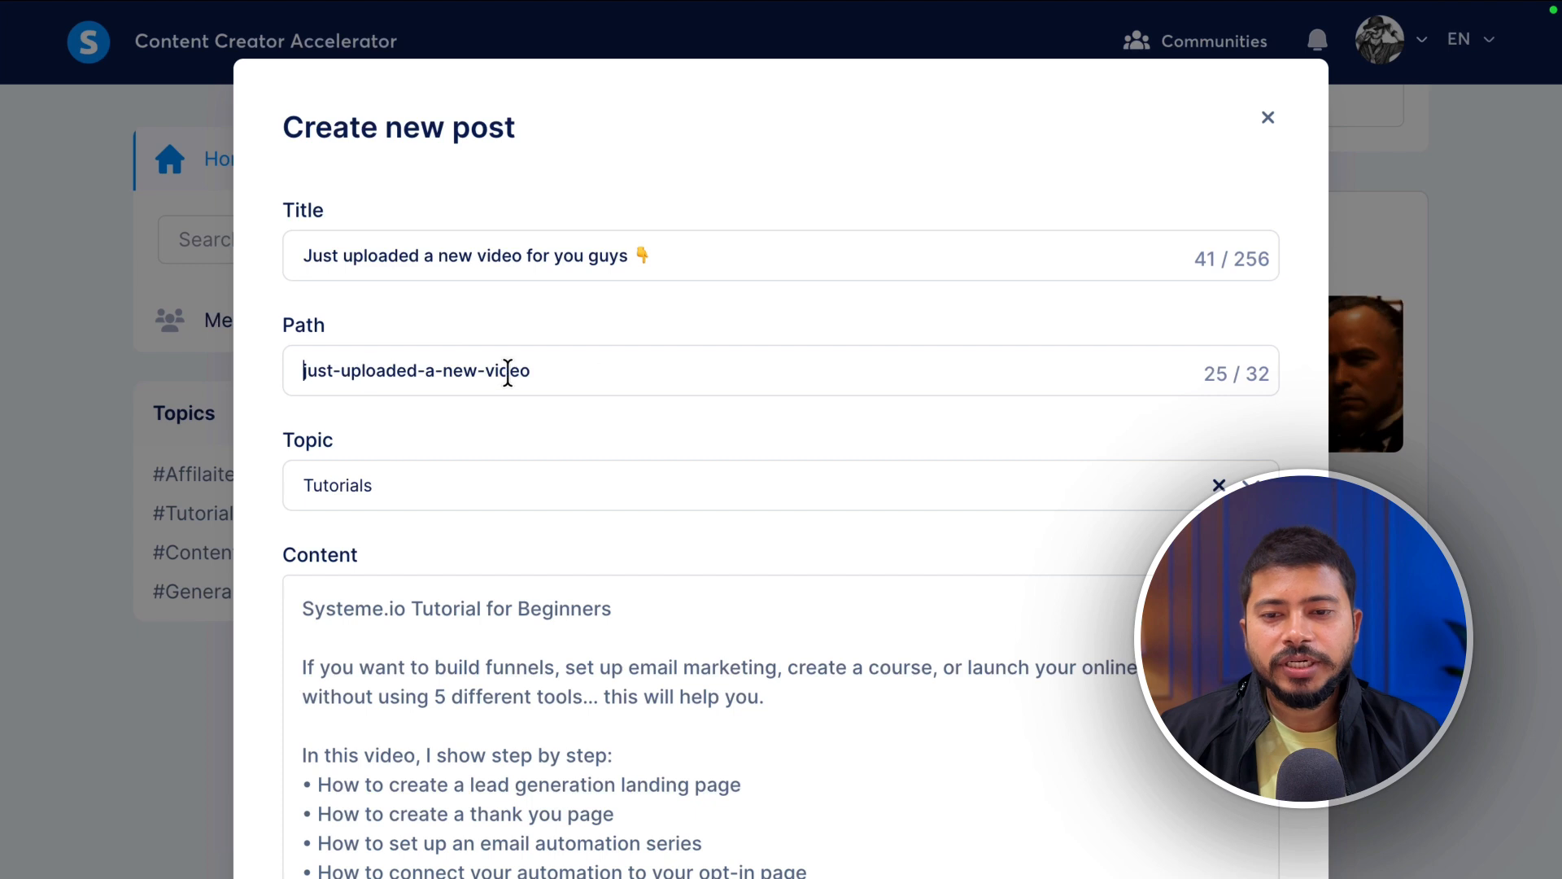
left_click(414, 474)
left_click(333, 586)
scroll(530, 466, "down", 3)
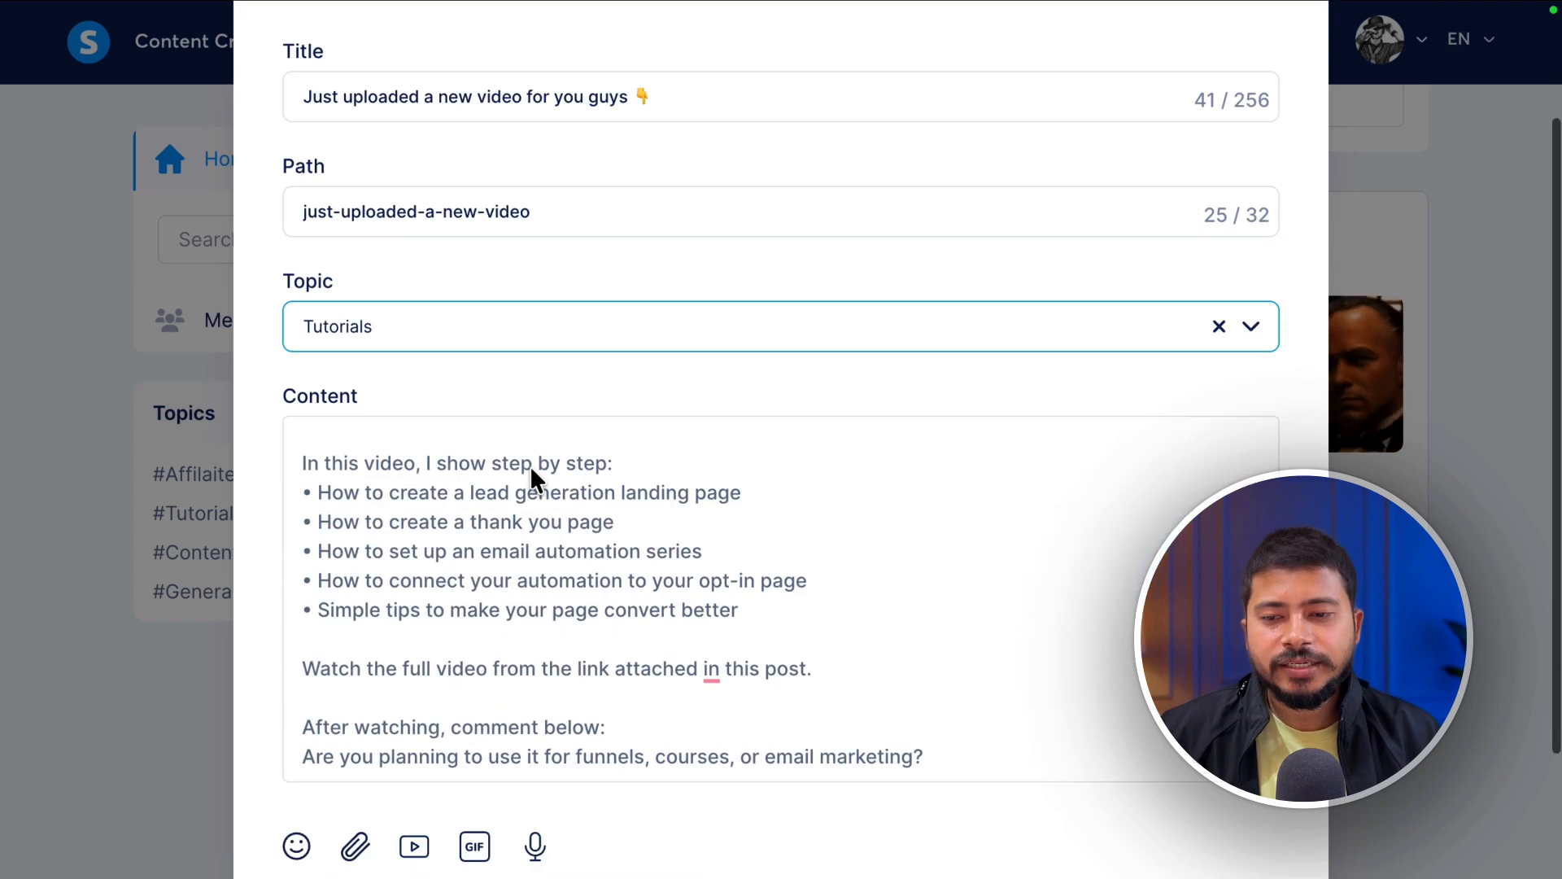
scroll(524, 391, "up", 2)
scroll(582, 475, "down", 4)
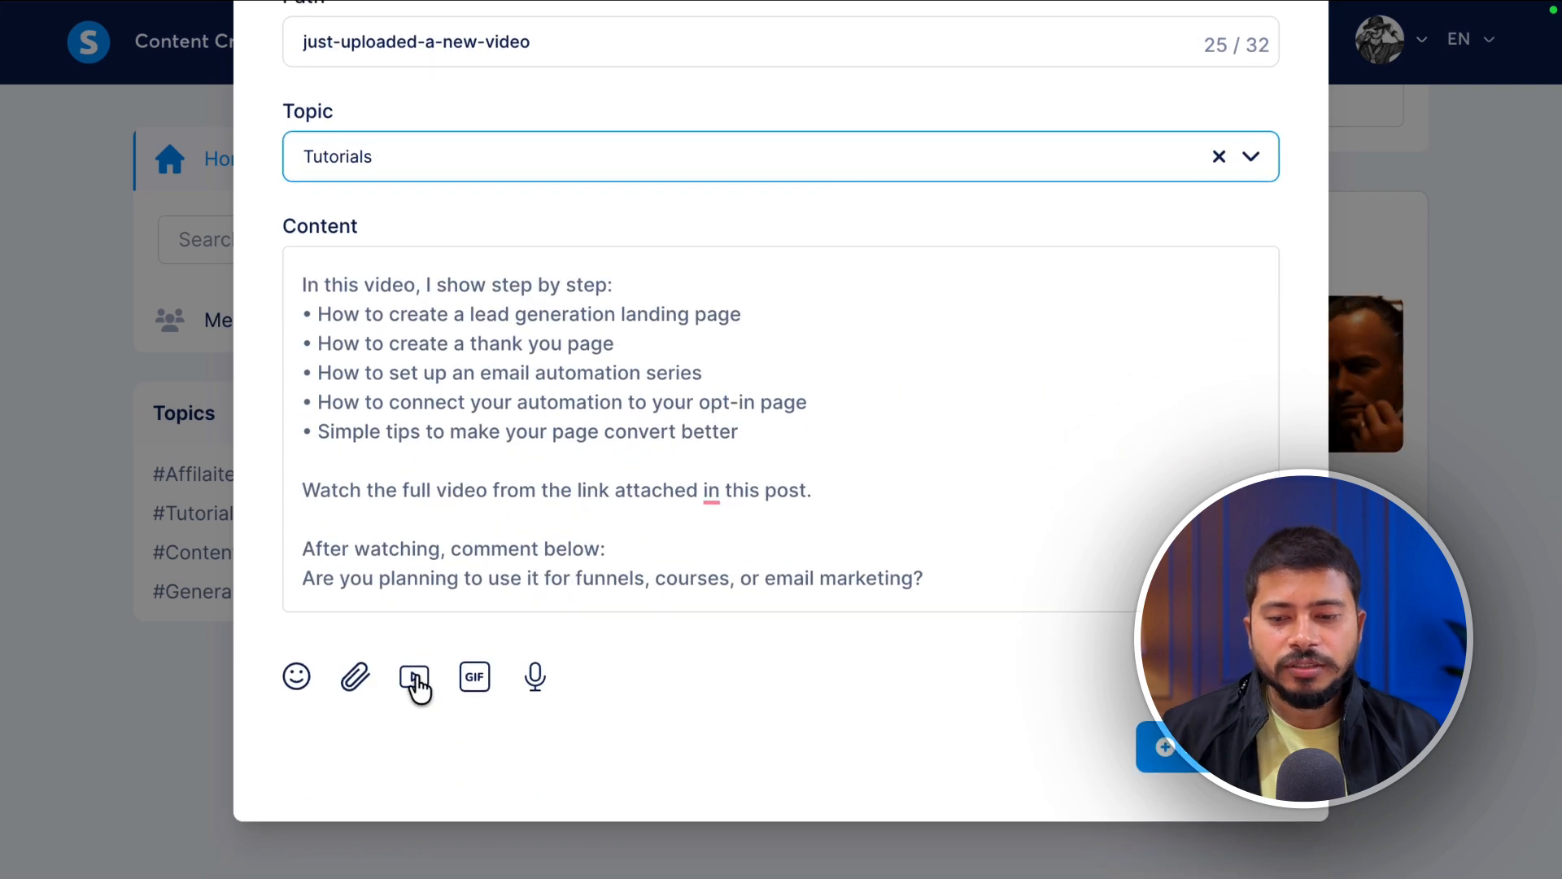
- Attach the YouTube video link to the post and publish it
left_click(416, 679)
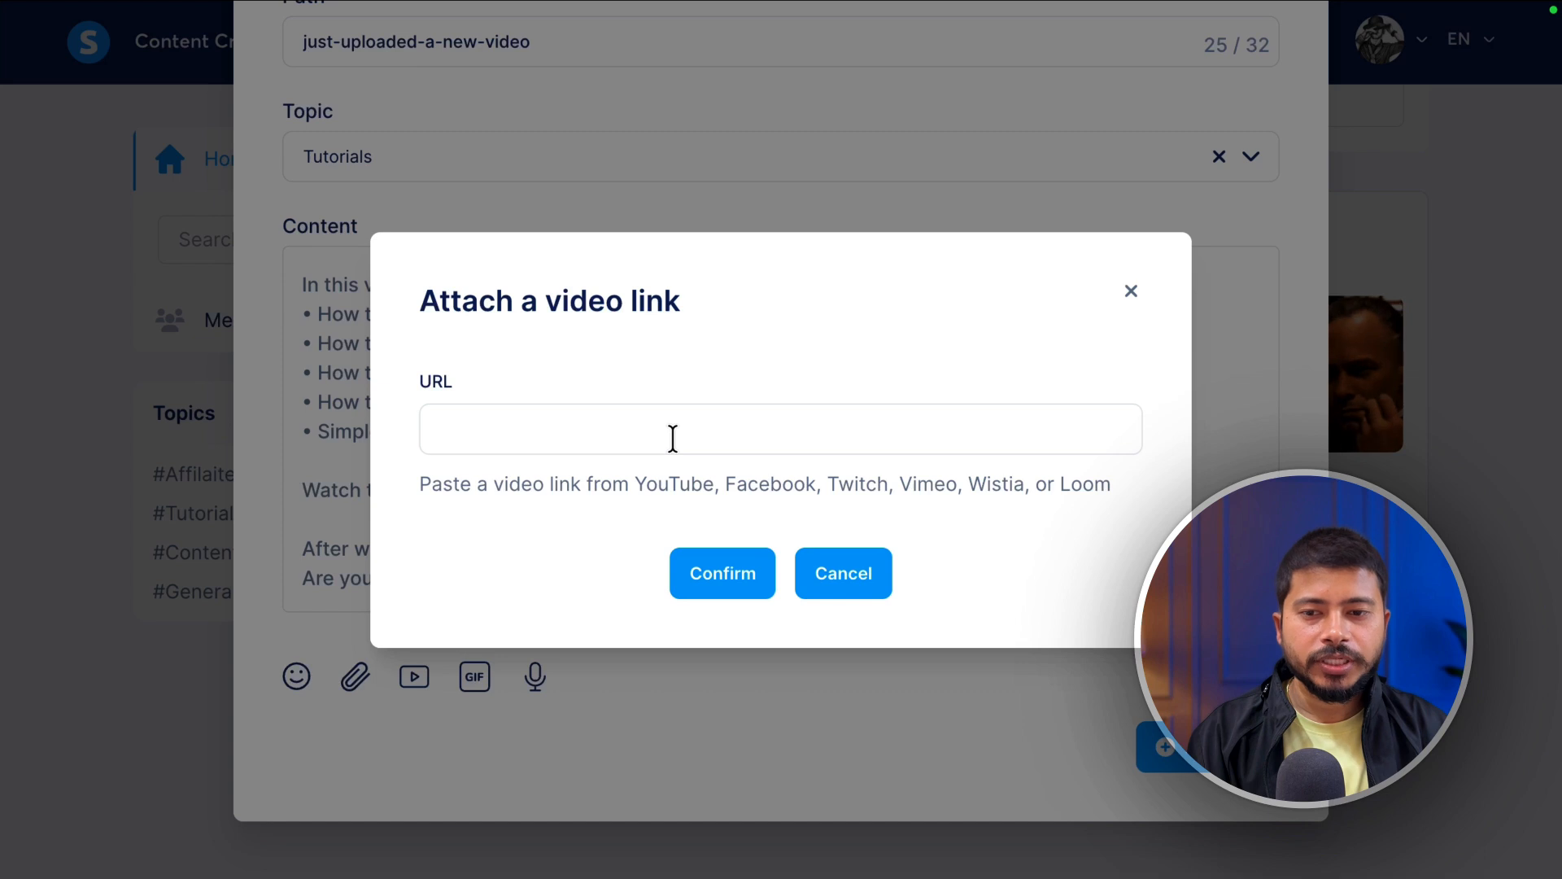
key("ctrl+v")
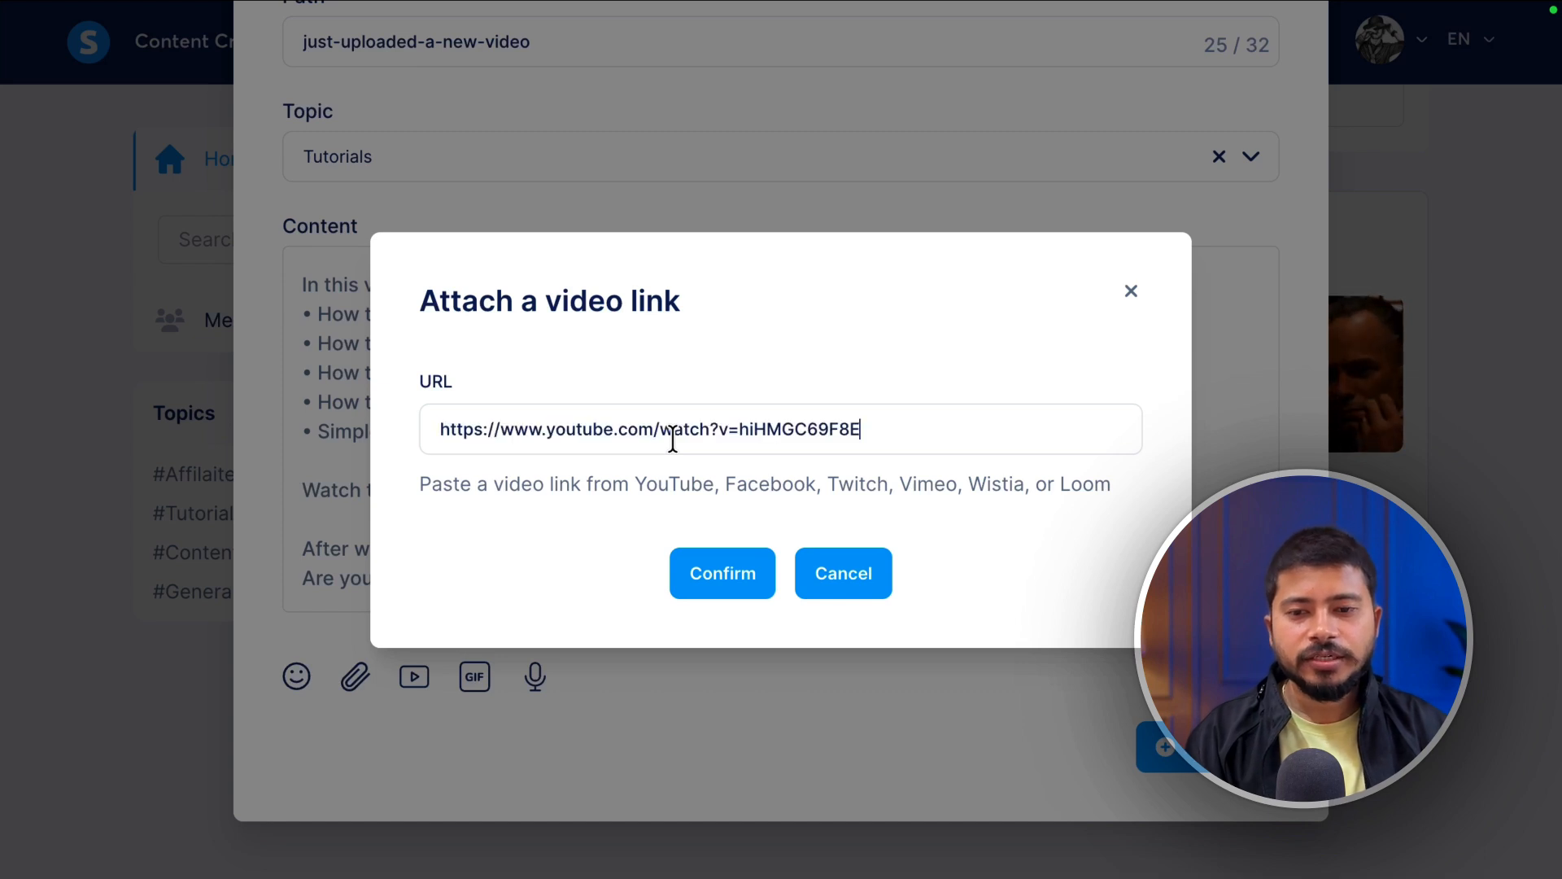
left_click(732, 573)
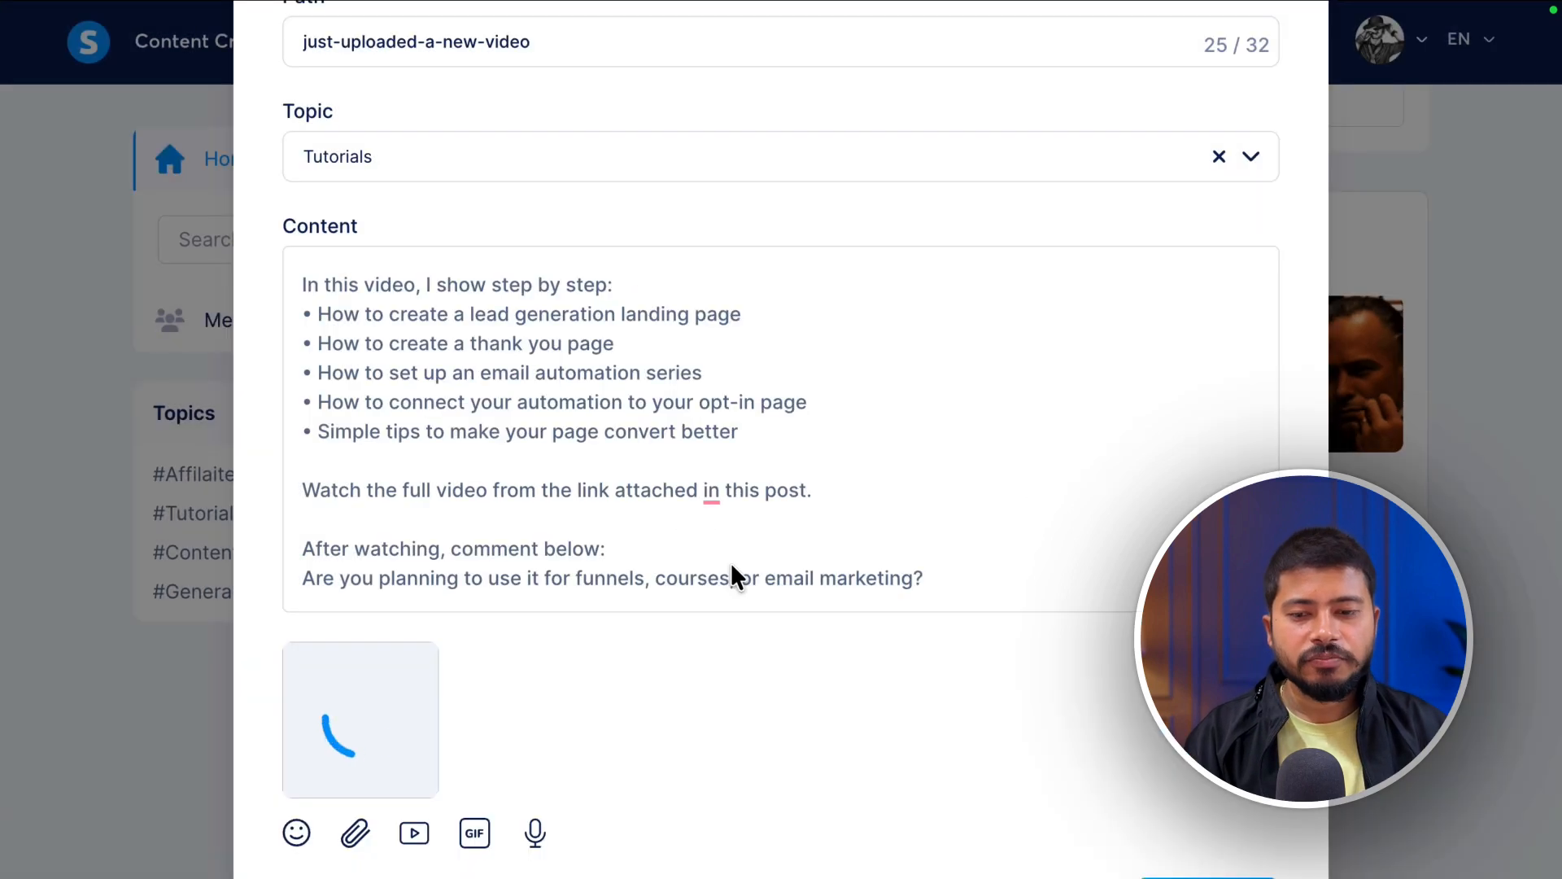
scroll(730, 562, "down", 2)
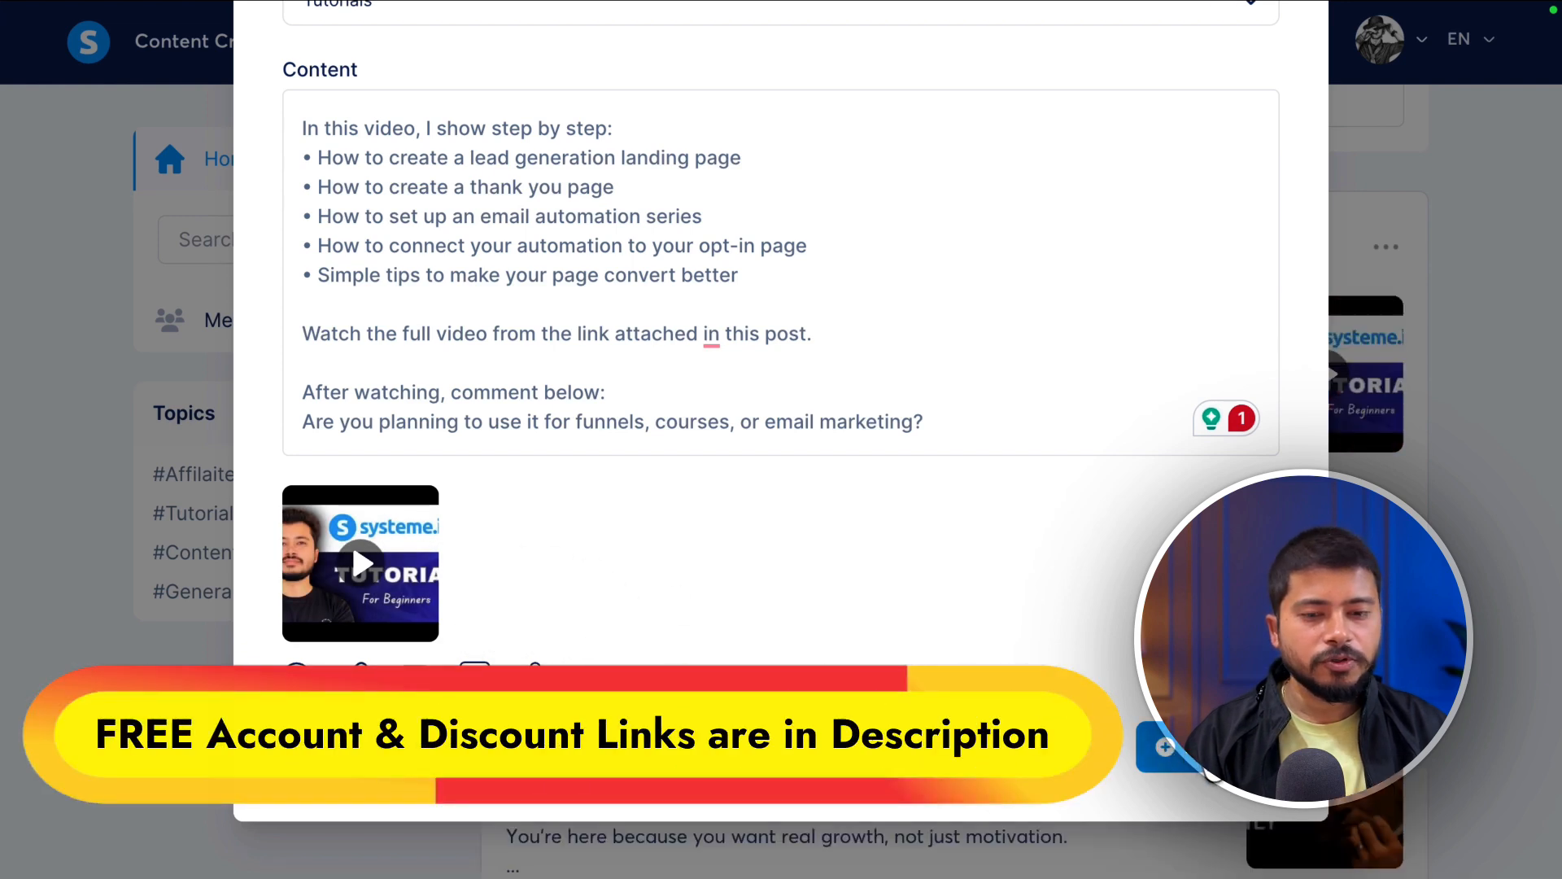
left_click(1204, 765)
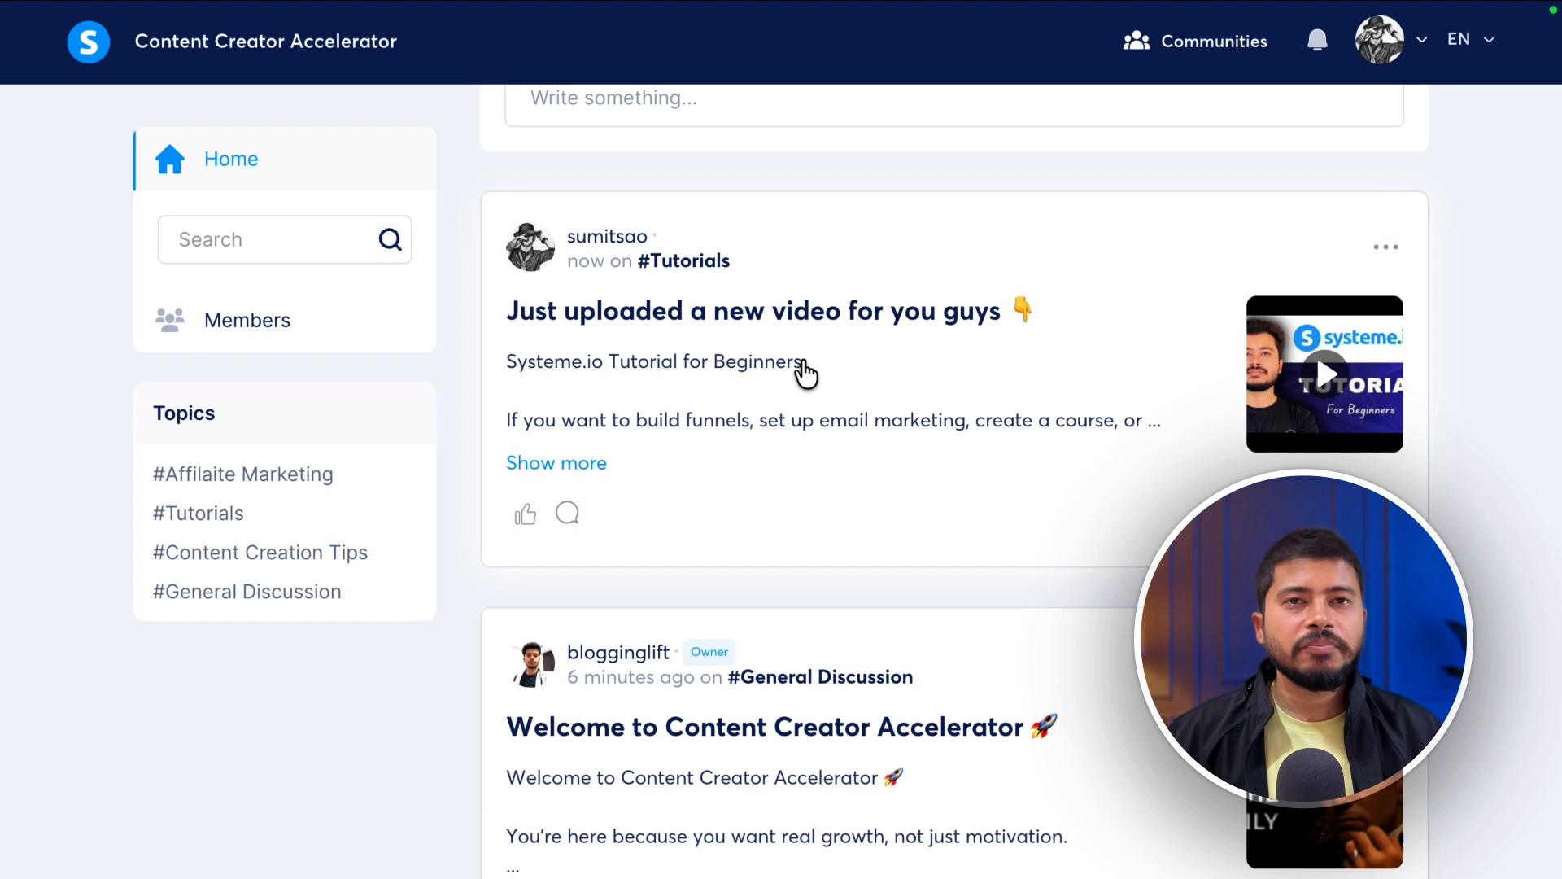
- Open the new Tutorials video post in full view and scroll through its text and video
left_click(731, 363)
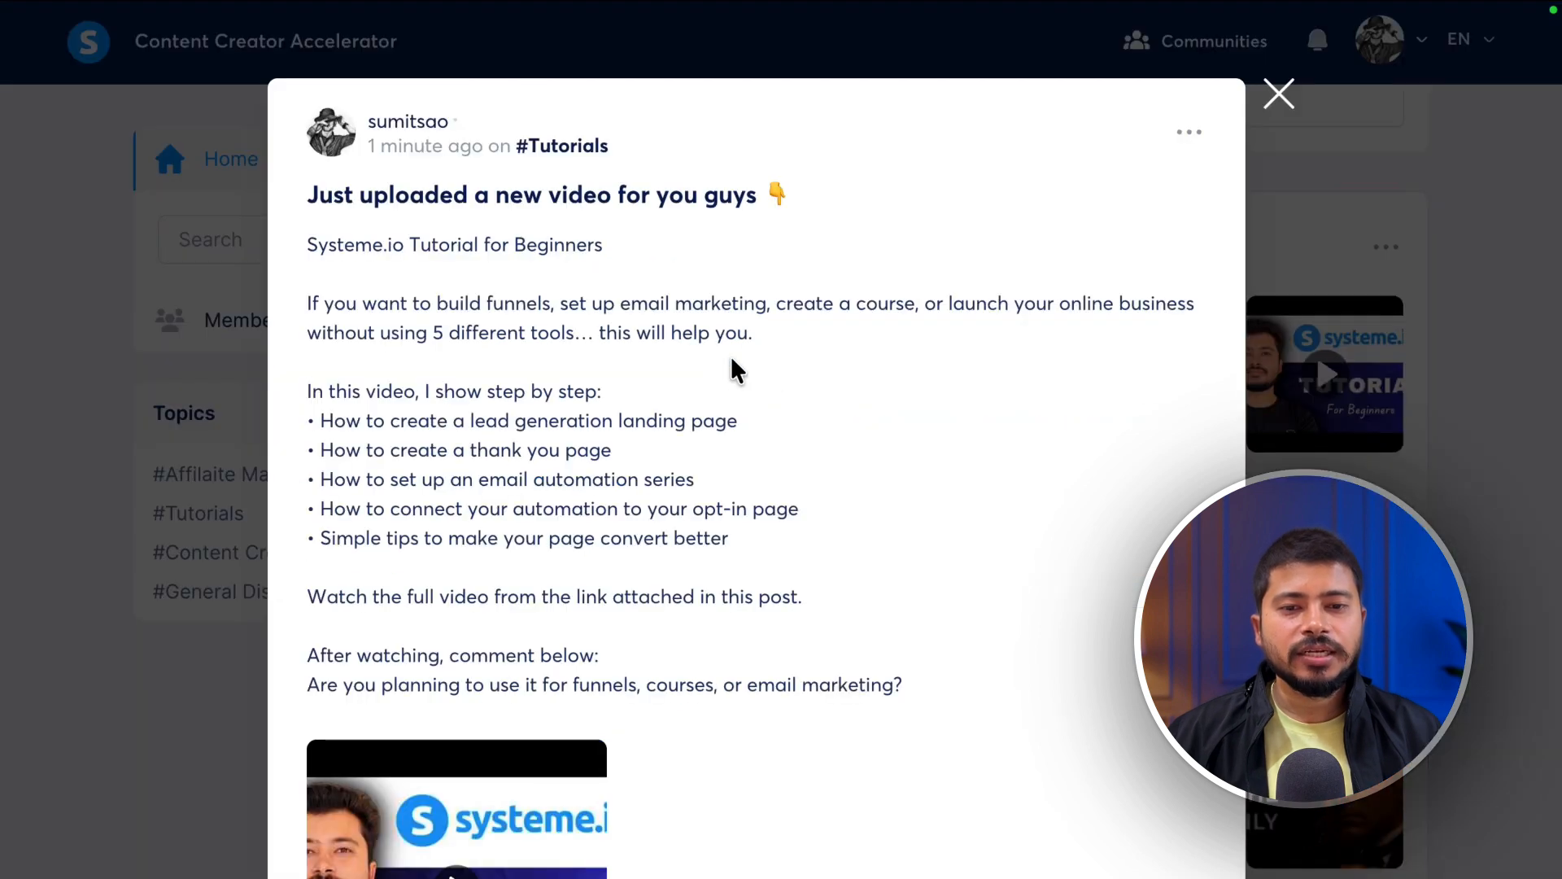
scroll(642, 390, "down", 2)
scroll(644, 394, "down", 1)
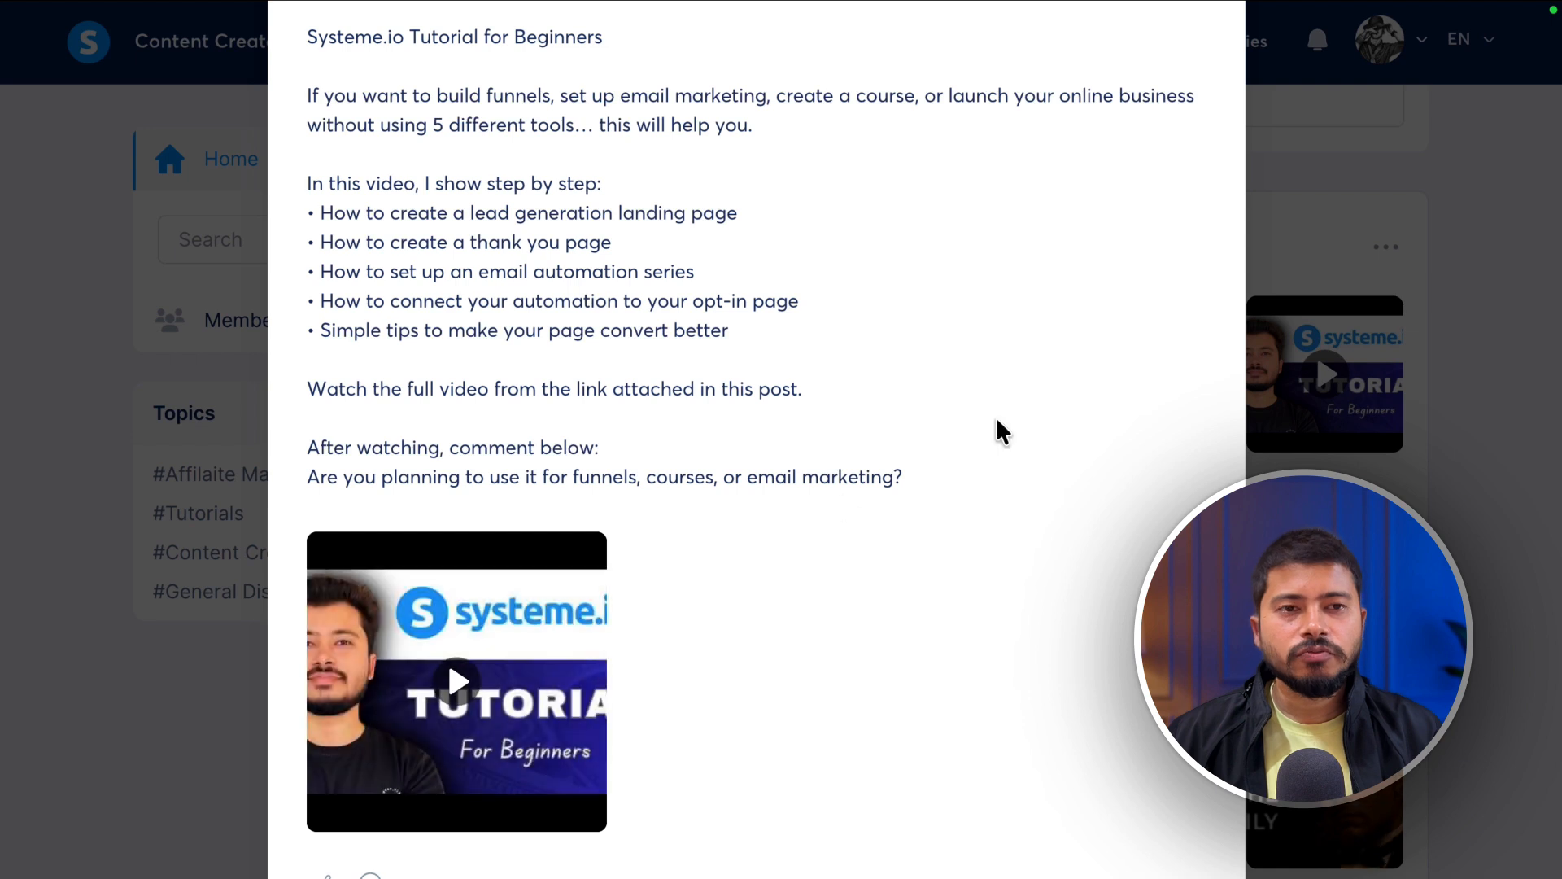
scroll(1001, 429, "up", 3)
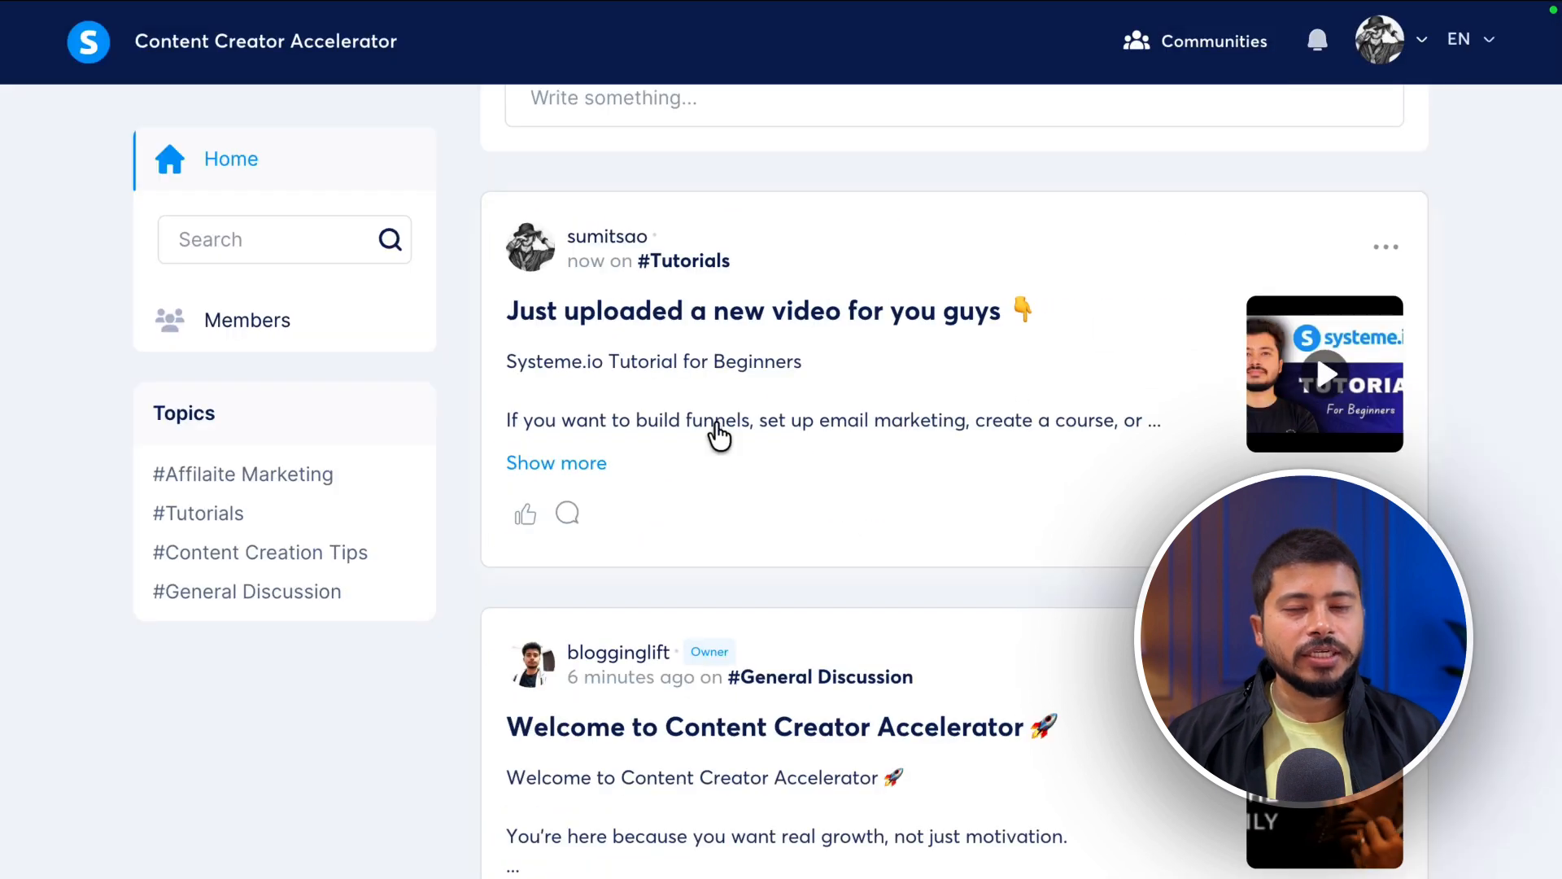